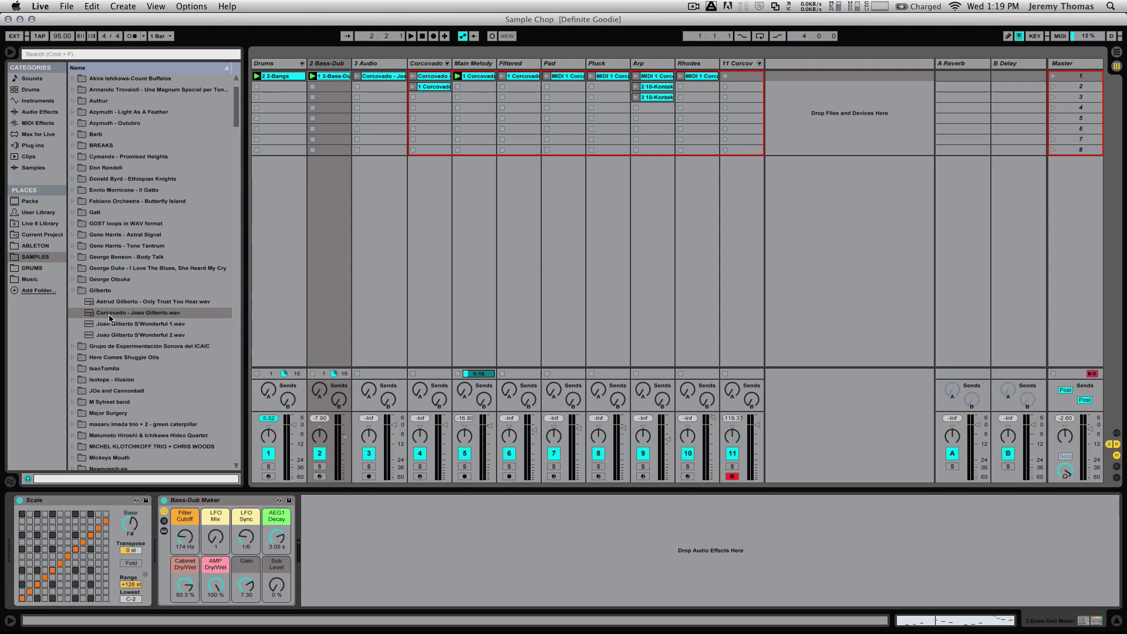
# Step: Preview the sample Corcovado - Joao Gilberto.wav from the Gilberto folder in the sample library
pyautogui.click(110, 318)
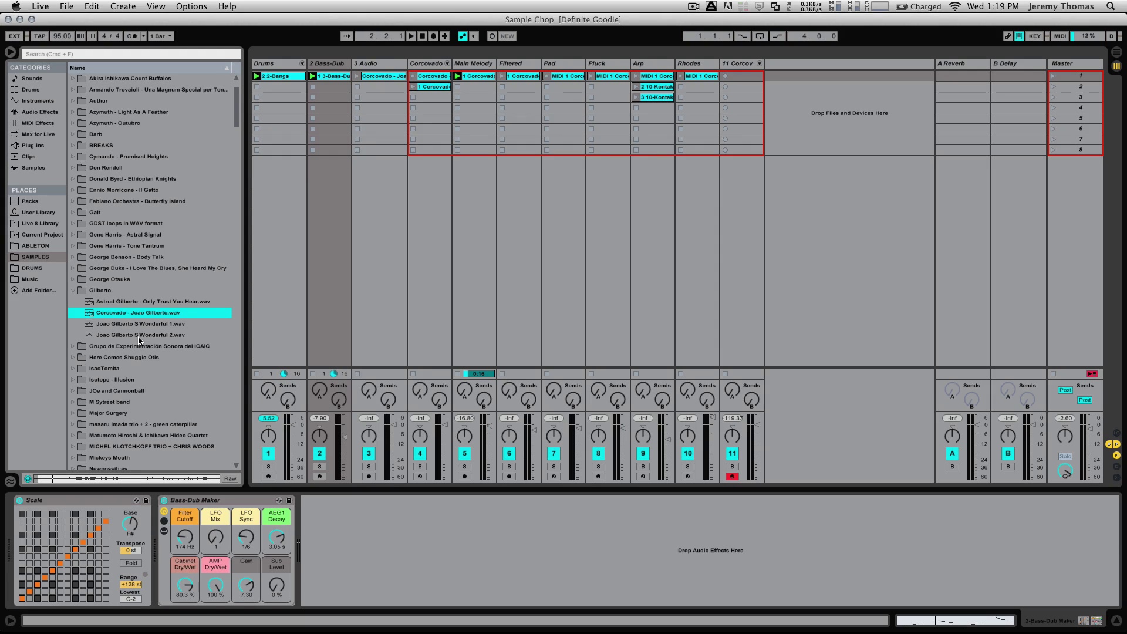
pyautogui.click(834, 309)
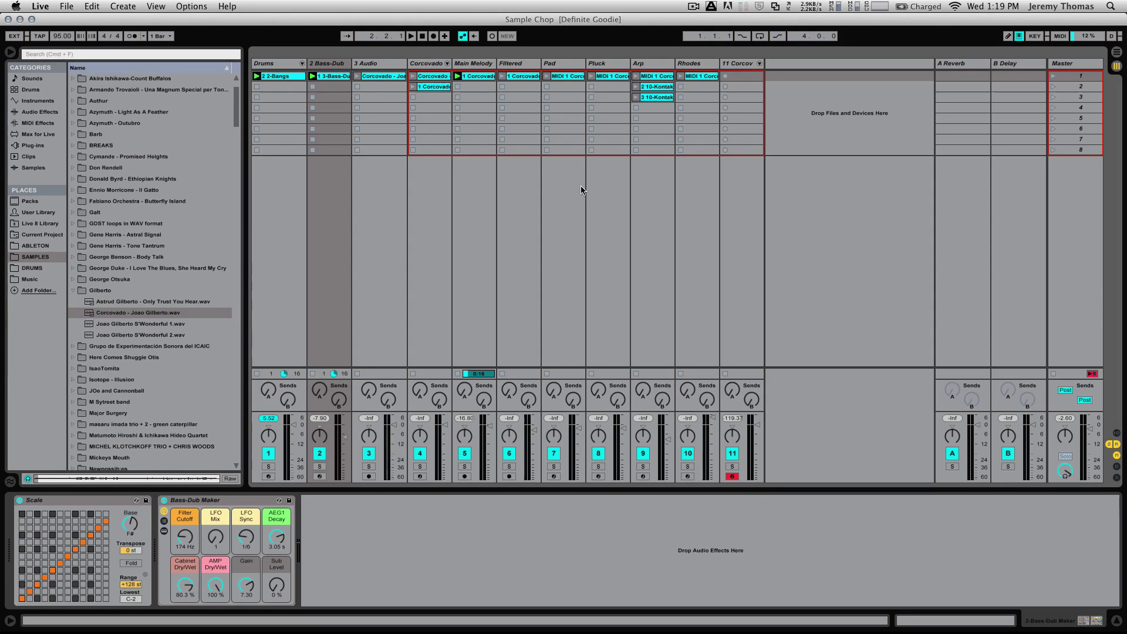
# Step: Start playback, switch from the Main Melody clip to the Filtered clip, and launch the Rhodes clip
pyautogui.press('space')
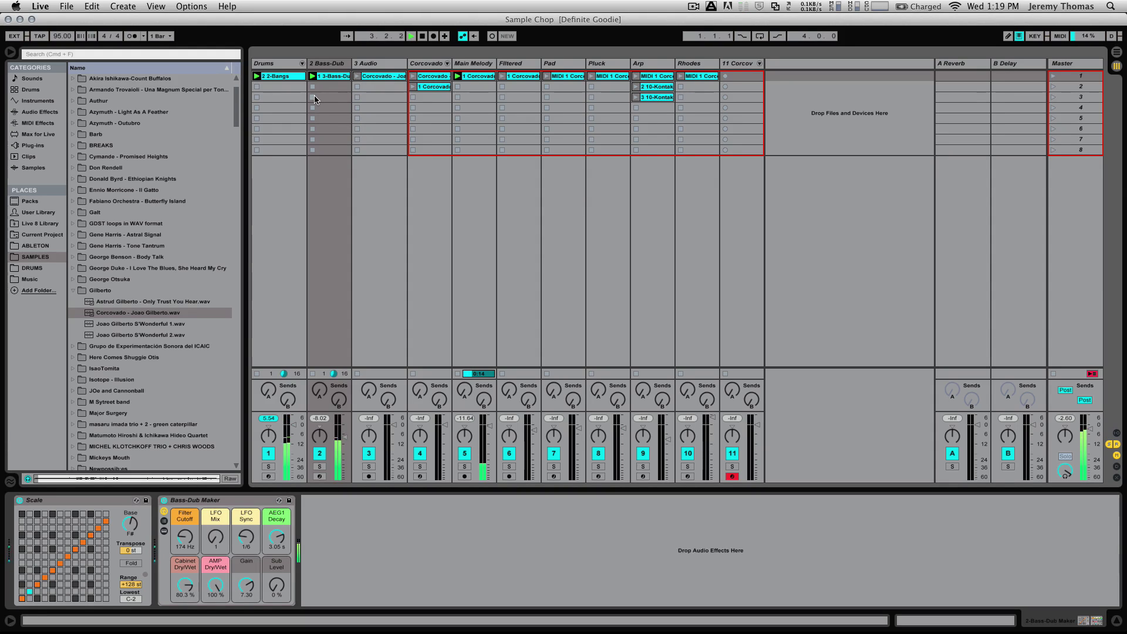
pyautogui.click(500, 76)
pyautogui.click(457, 86)
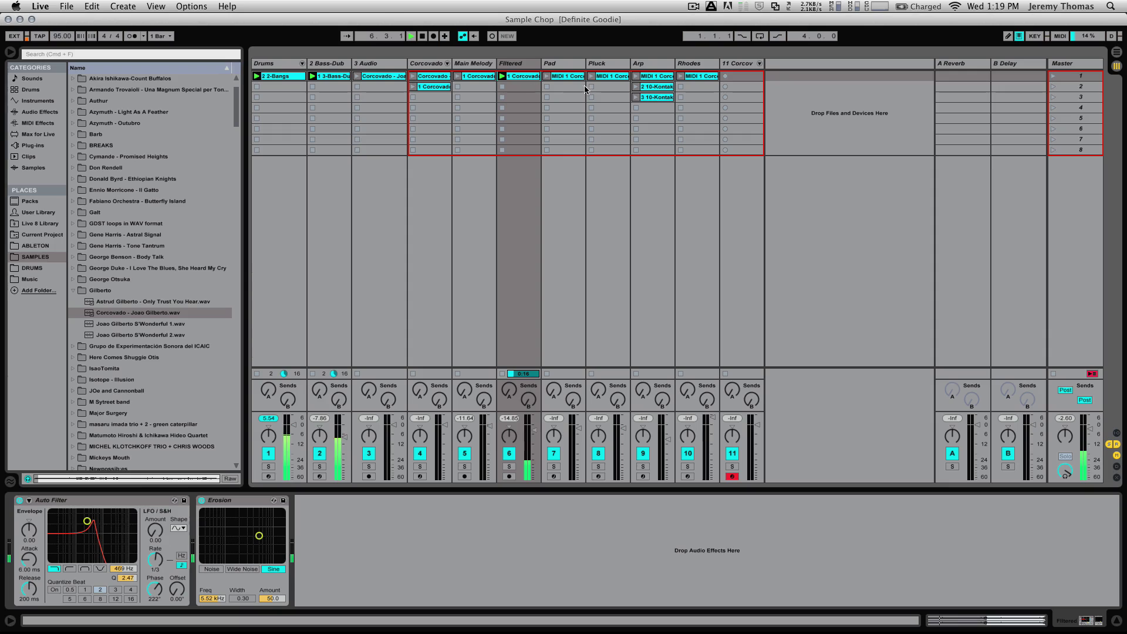
pyautogui.click(679, 77)
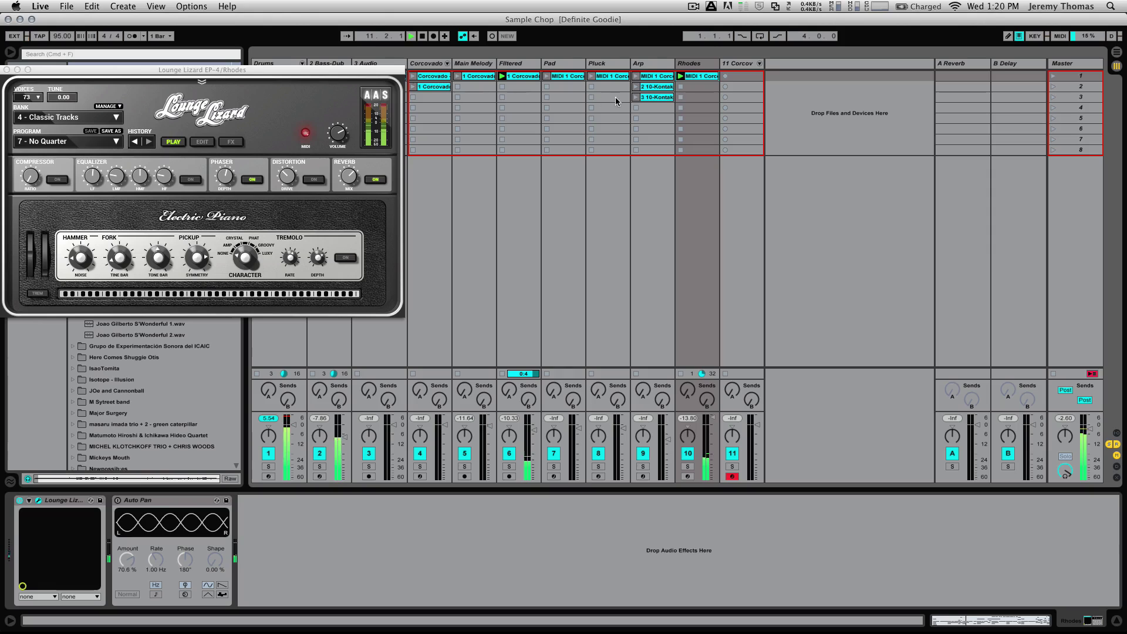
# Step: Launch the Pad clip, stop the Filtered clip, and bring in the third Arp clip
pyautogui.click(547, 80)
pyautogui.click(547, 76)
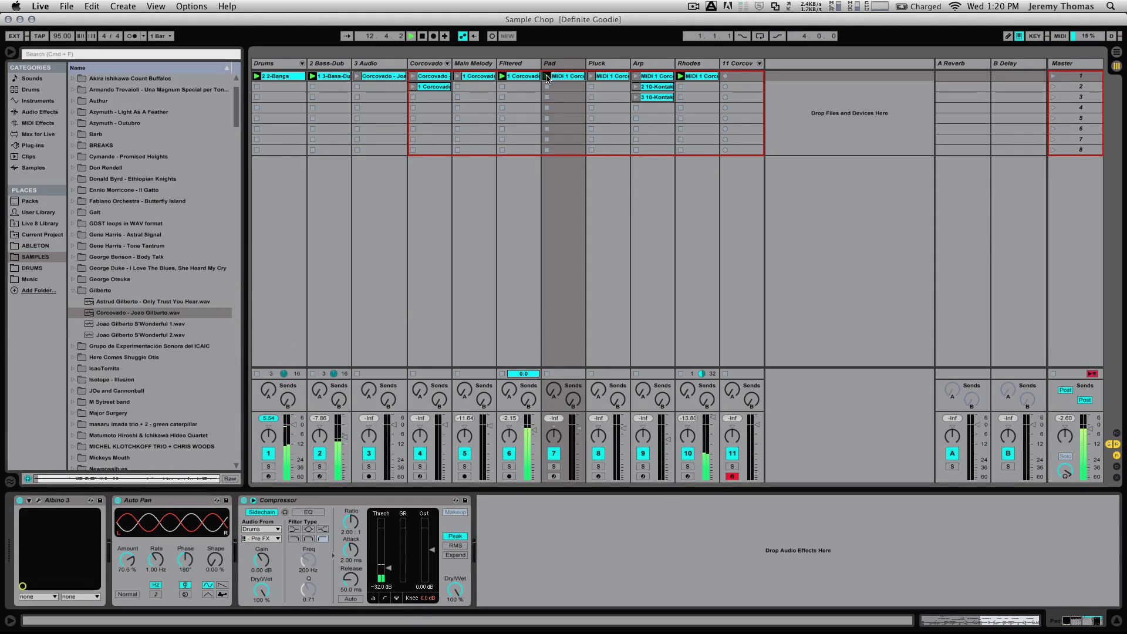
pyautogui.click(502, 87)
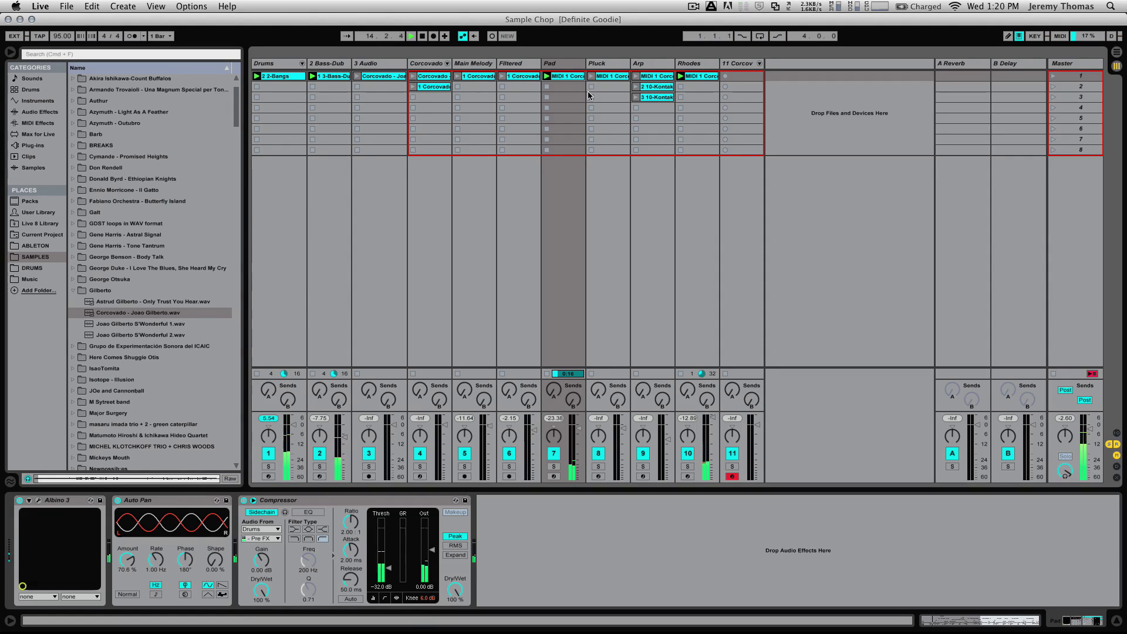
pyautogui.click(635, 97)
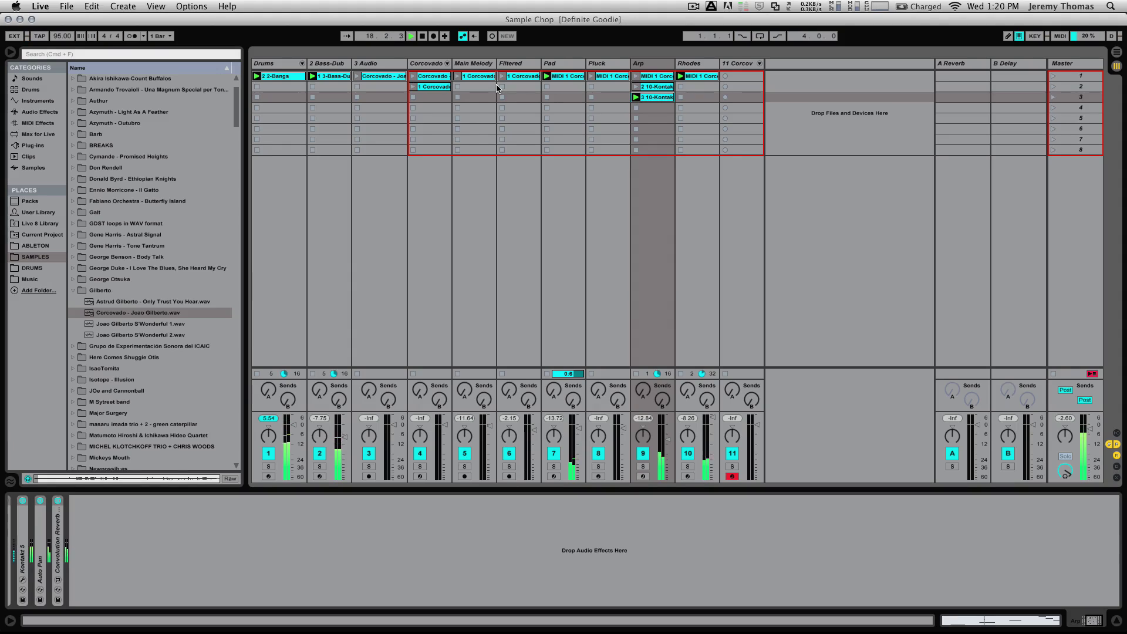
# Step: Launch the Main Melody clip again and stop the Pad, Arp and Rhodes clips
pyautogui.click(457, 77)
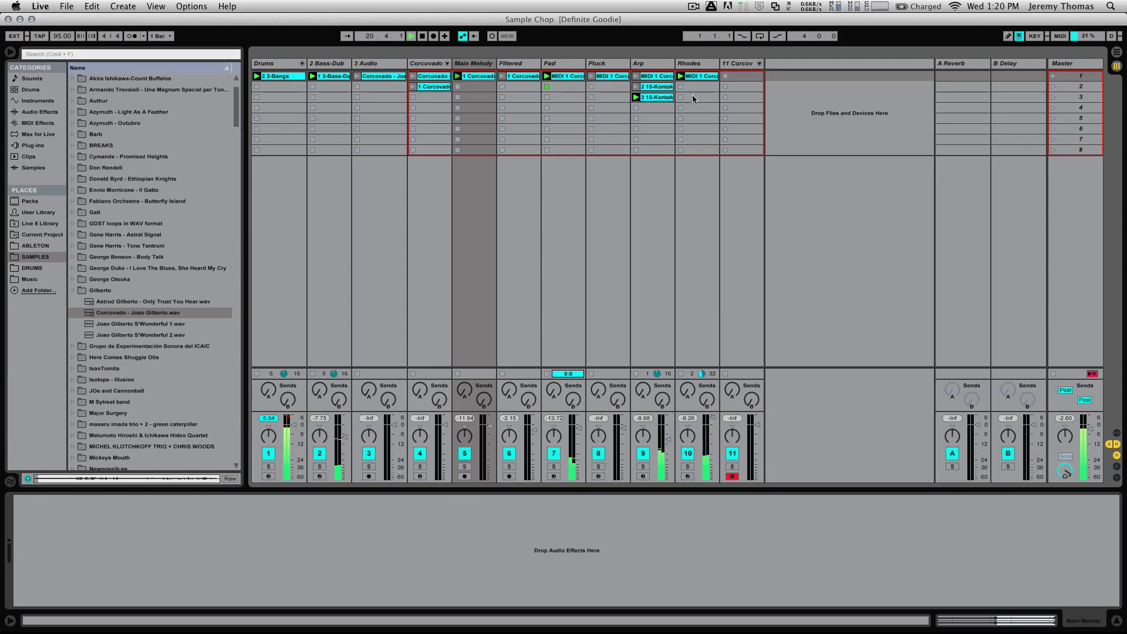
pyautogui.click(634, 108)
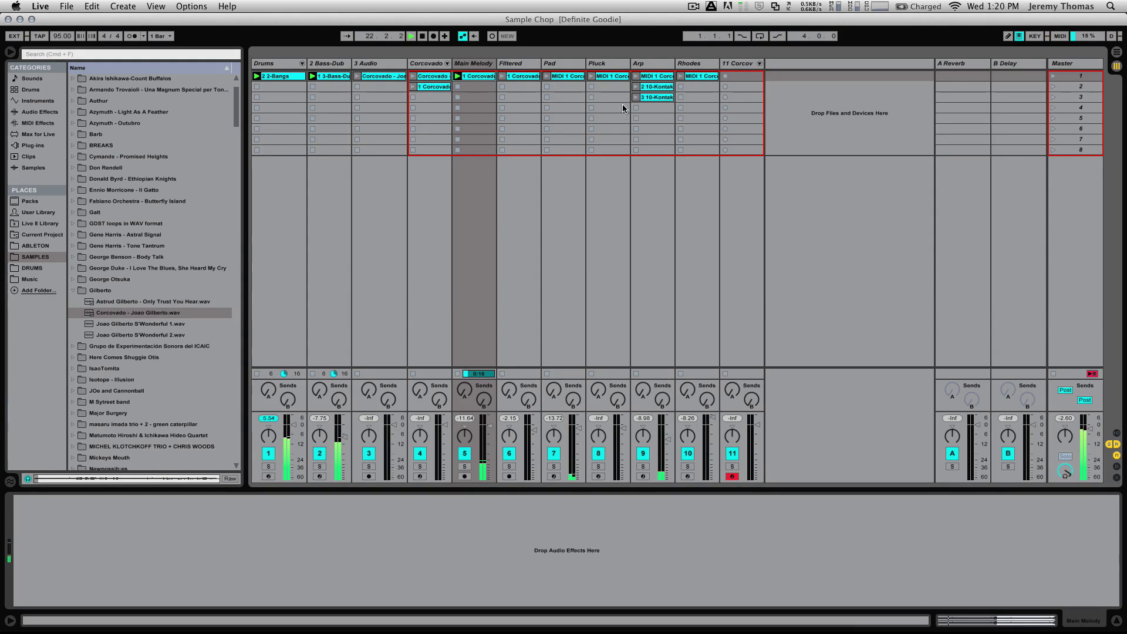
# Step: Audition the Pluck clip, replace the Main Melody clip with the Filtered clip, and stop playback
pyautogui.click(589, 77)
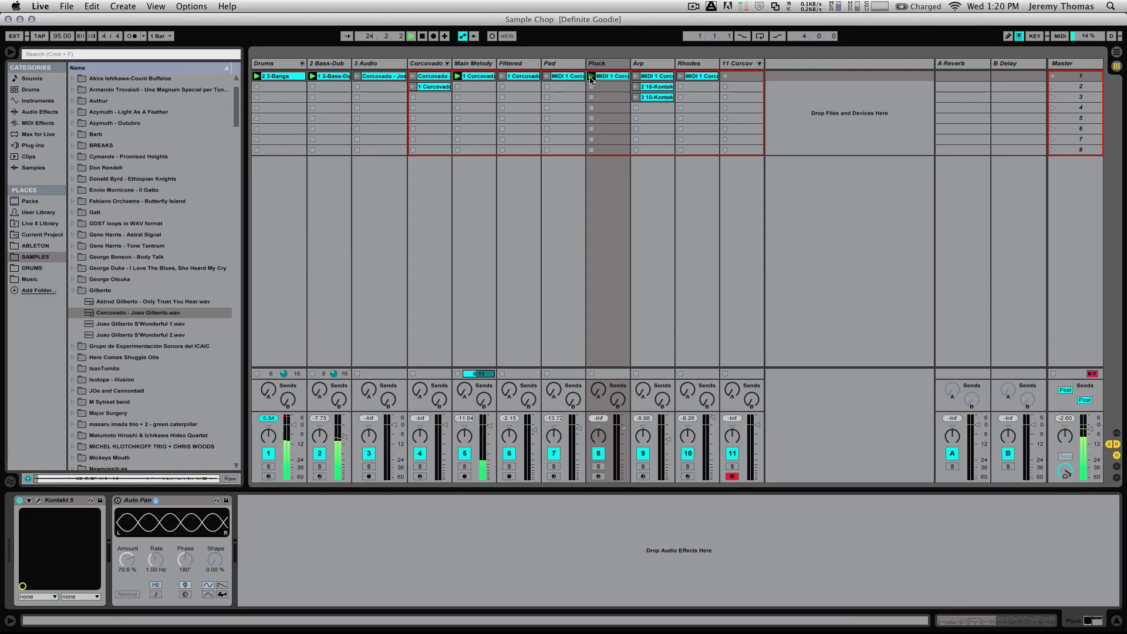
pyautogui.click(501, 76)
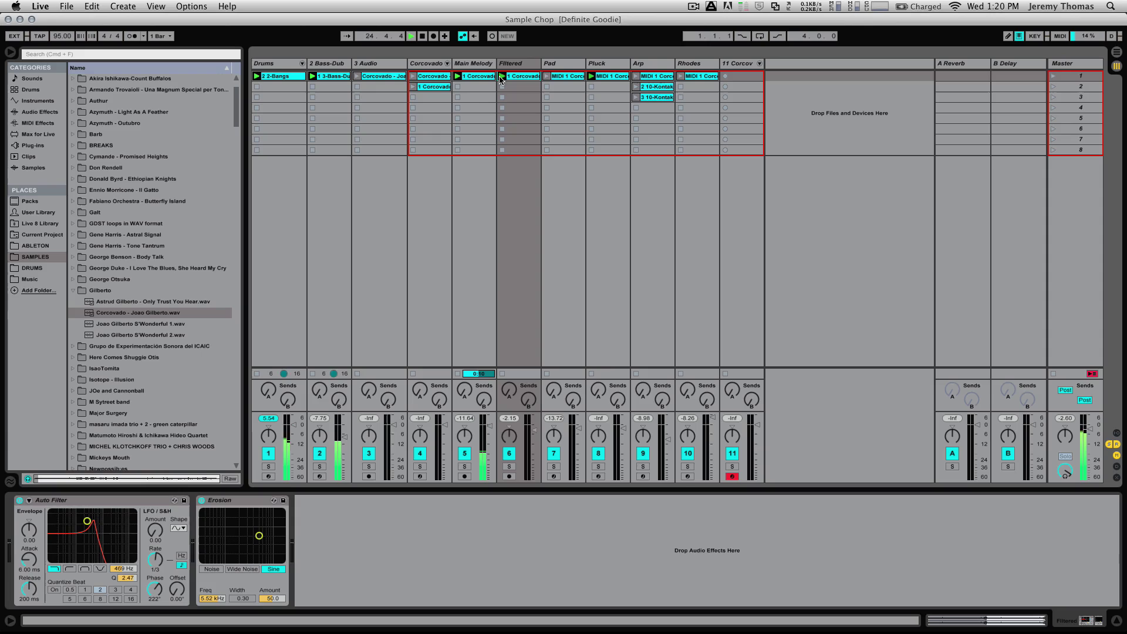
pyautogui.click(457, 87)
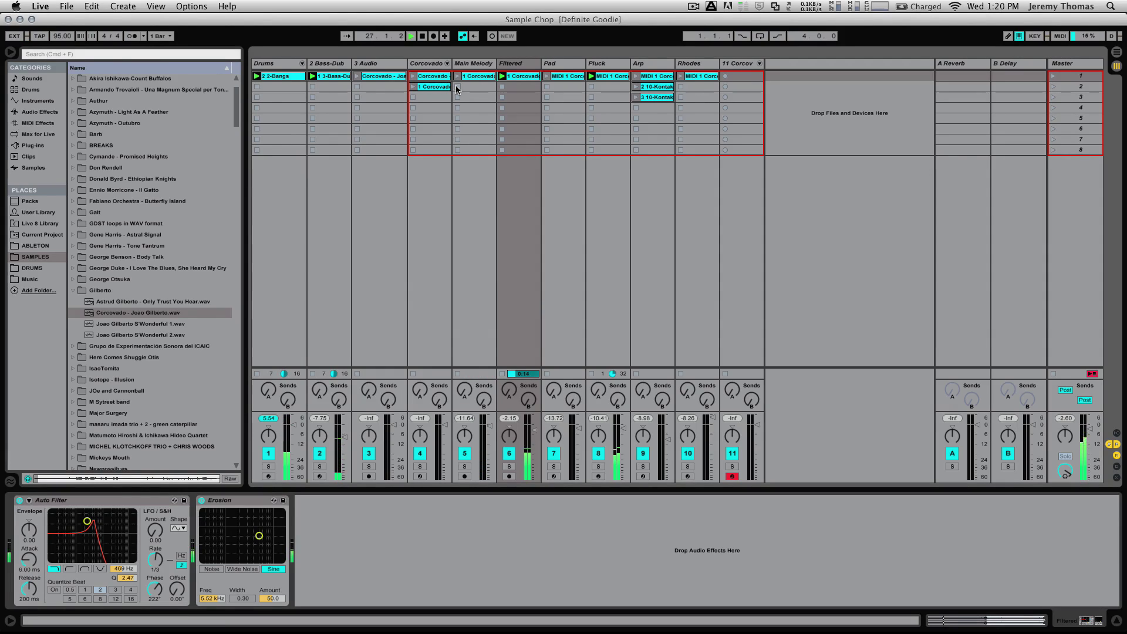
pyautogui.click(592, 89)
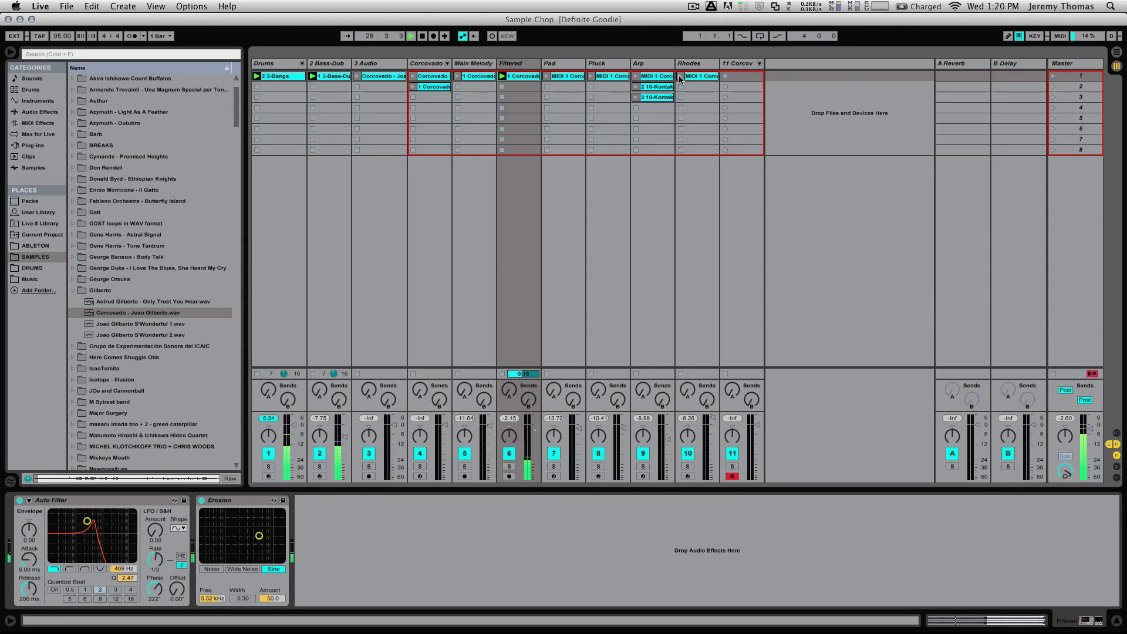
pyautogui.press('space')
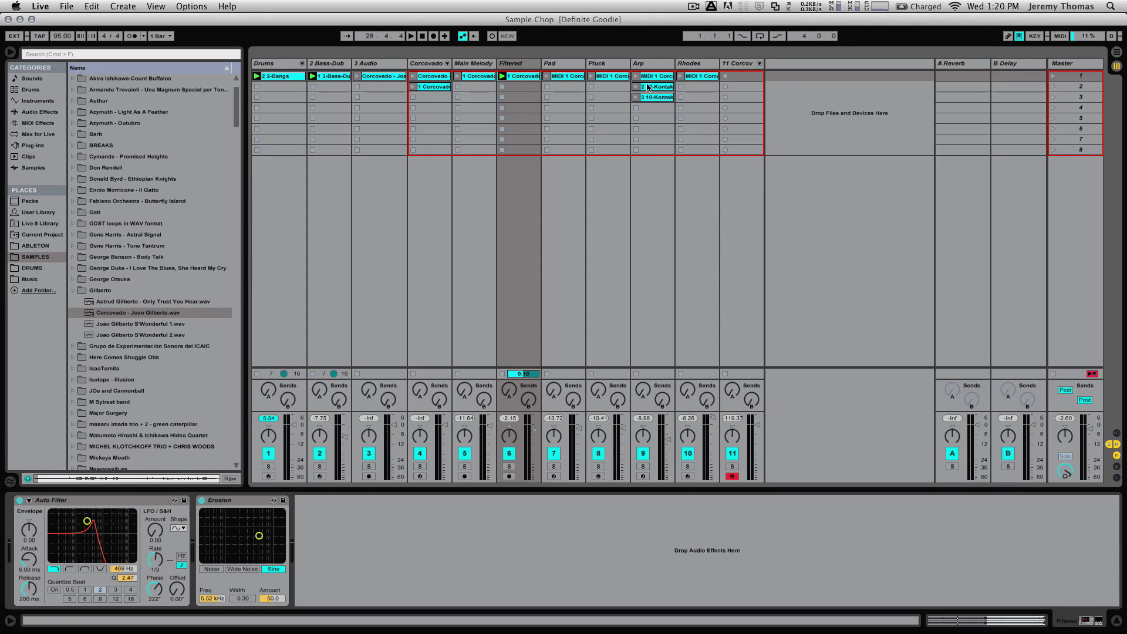
# Step: Display the Drums track's devices with the Bangs drum rack unfolded, and arm the track
pyautogui.click(271, 65)
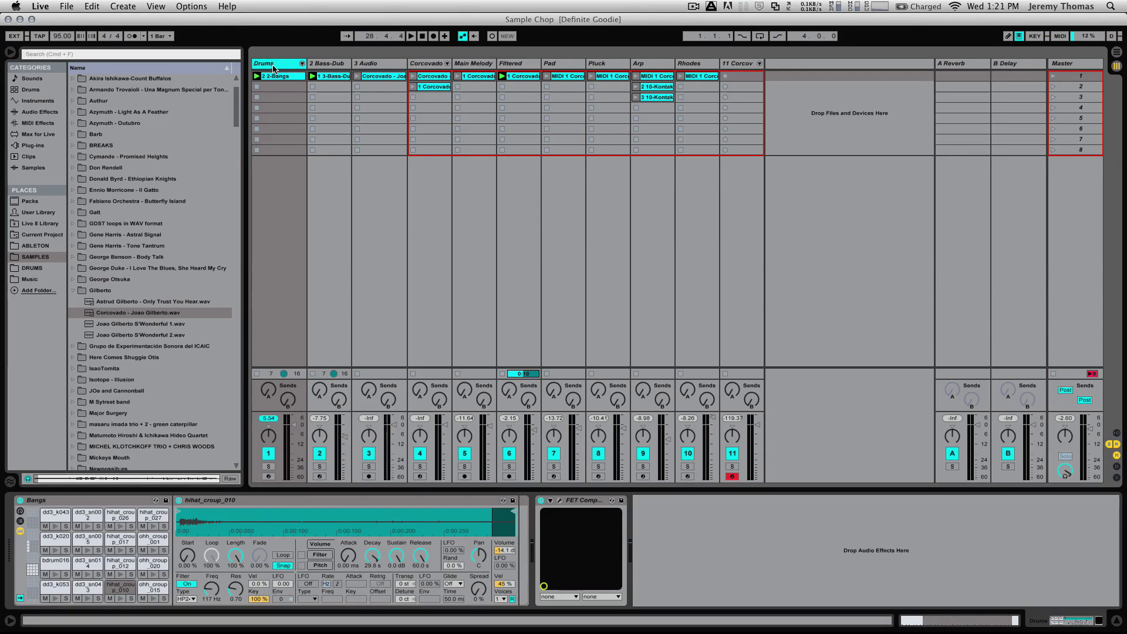
pyautogui.doubleClick(35, 500)
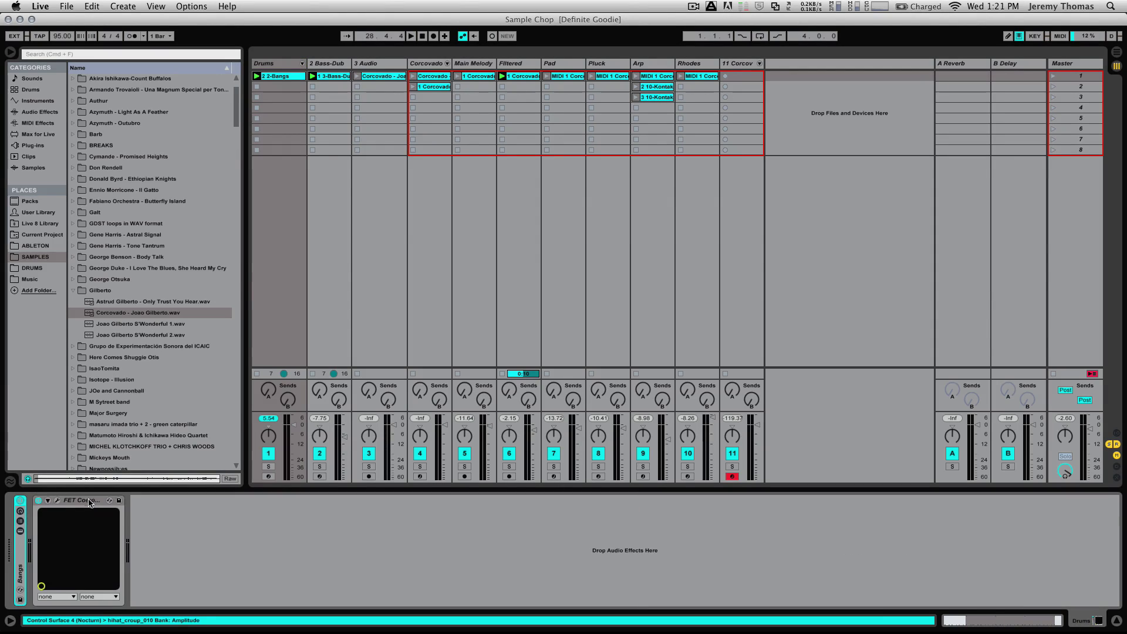
pyautogui.doubleClick(20, 548)
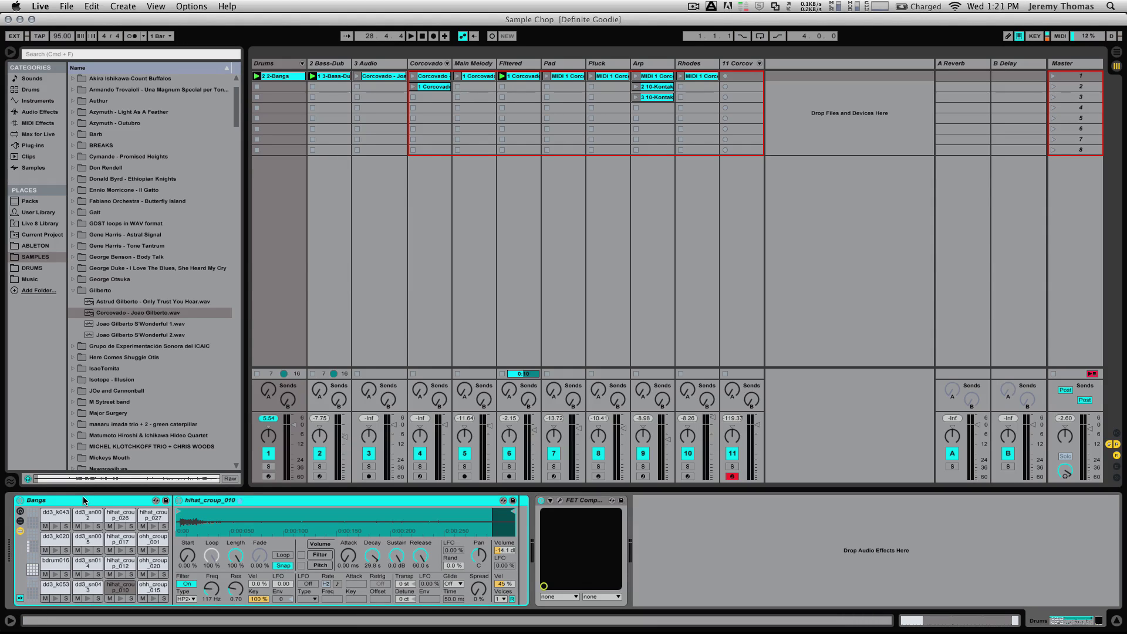
pyautogui.click(268, 477)
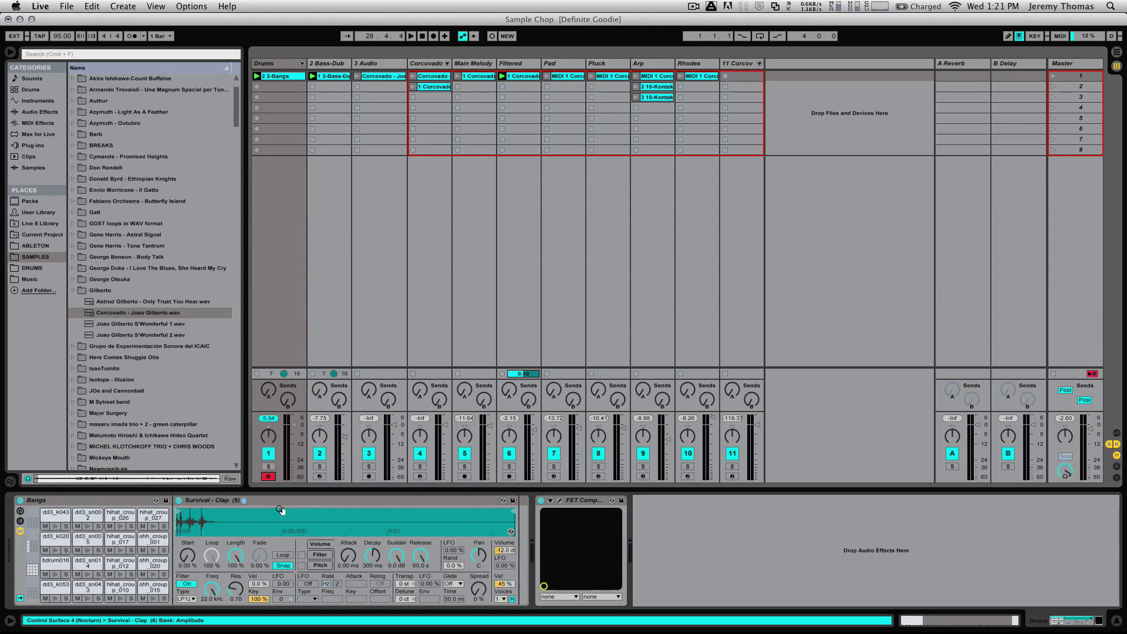
# Step: Compare the drums with the FET Compressor off and on, and listen to the Drums track soloed during playback
pyautogui.click(559, 500)
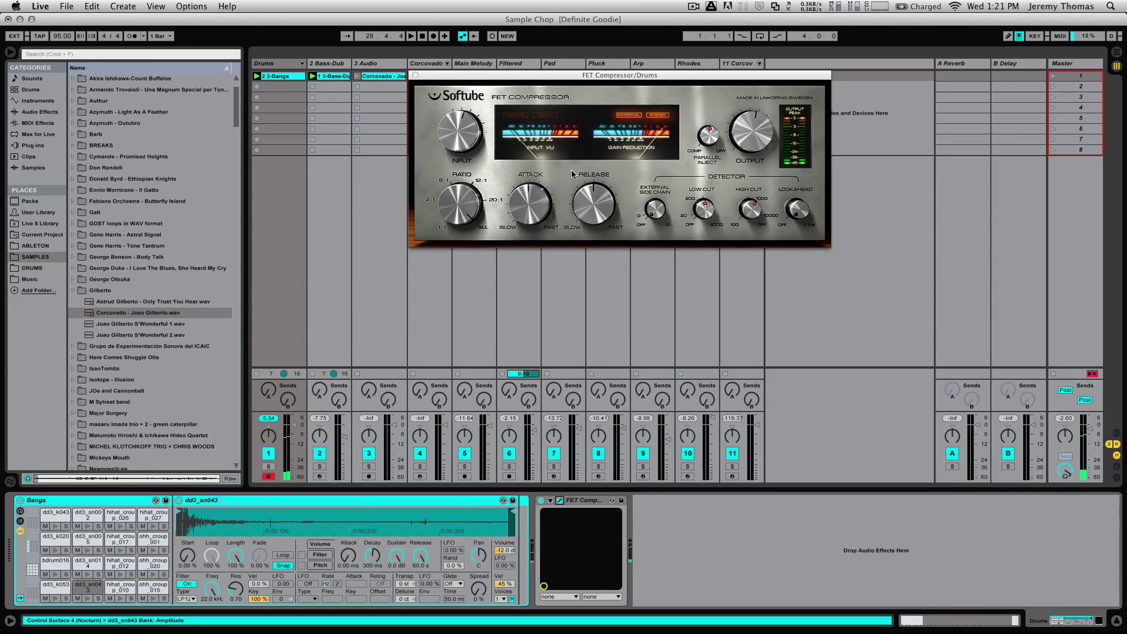
pyautogui.click(541, 500)
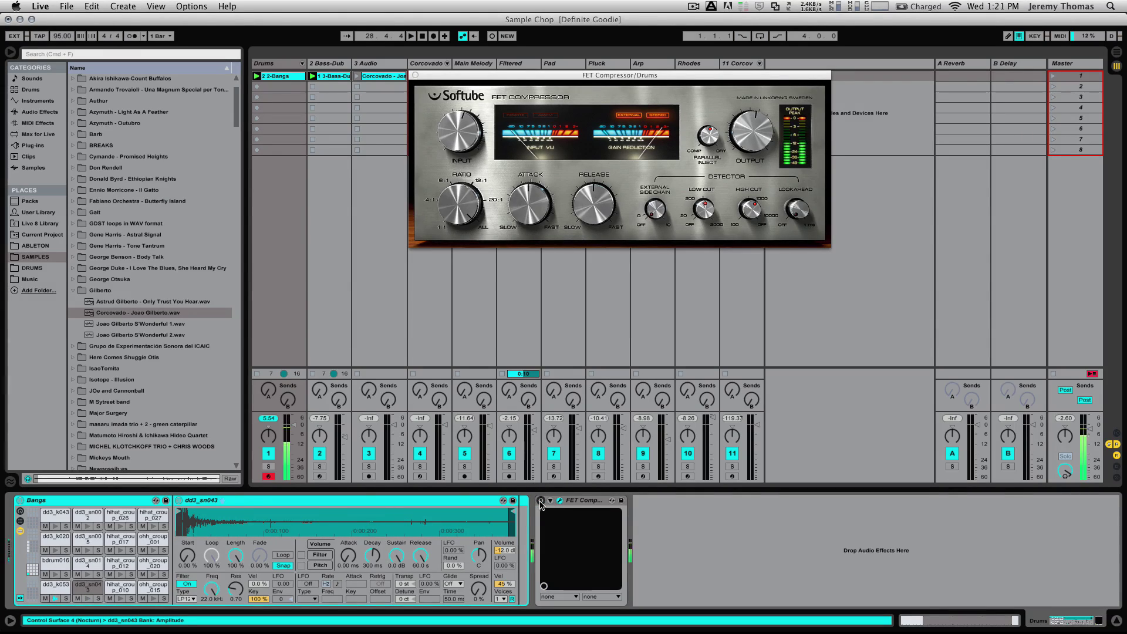
pyautogui.click(540, 501)
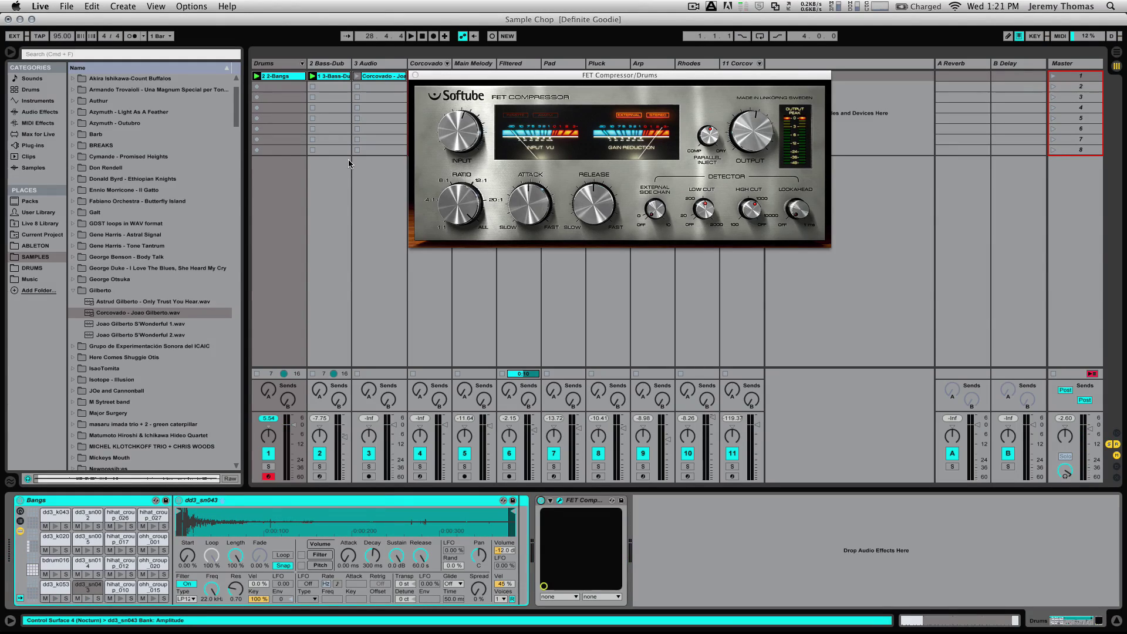
pyautogui.click(269, 467)
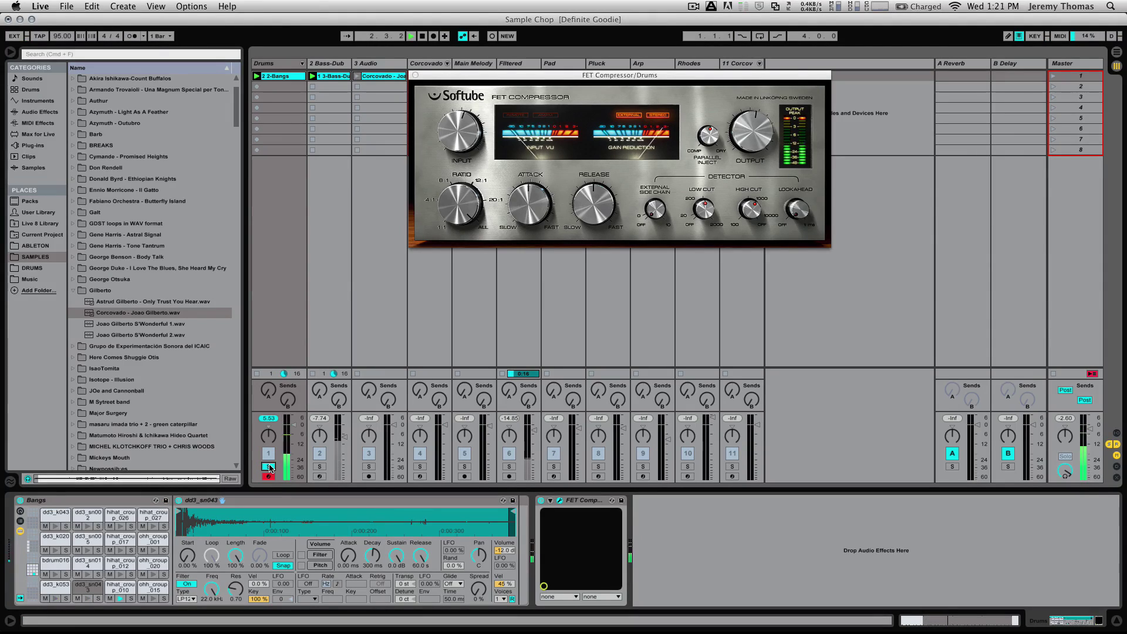
pyautogui.click(269, 467)
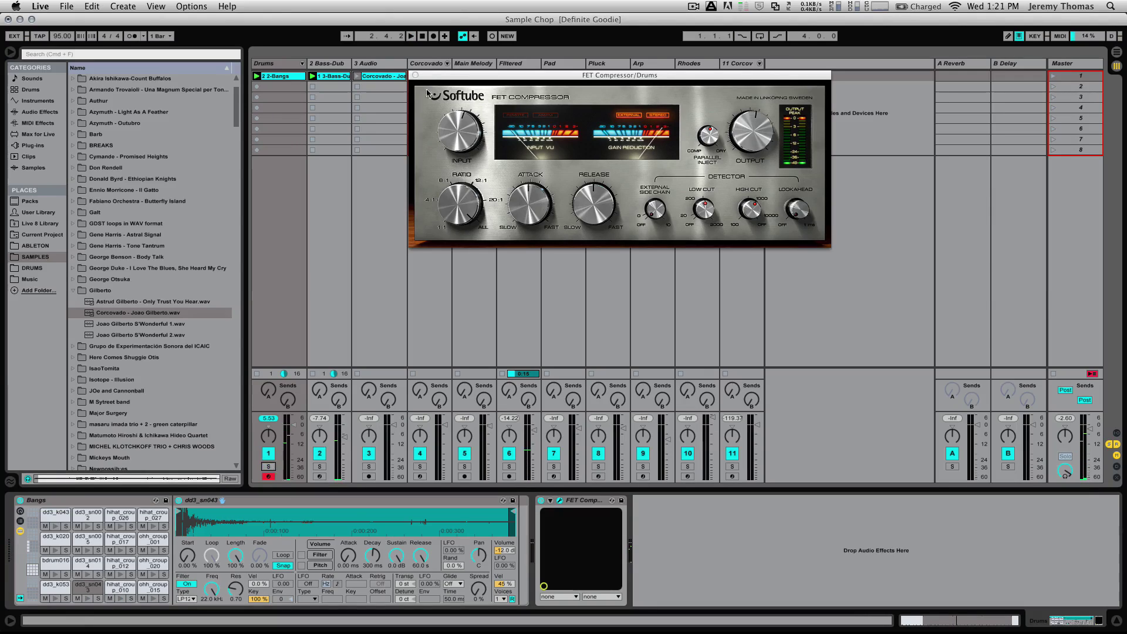
# Step: Arm the Bass-Dub track and reveal the Bass-Dub Maker rack's chain list and devices, selecting the Analog instrument
pyautogui.click(336, 63)
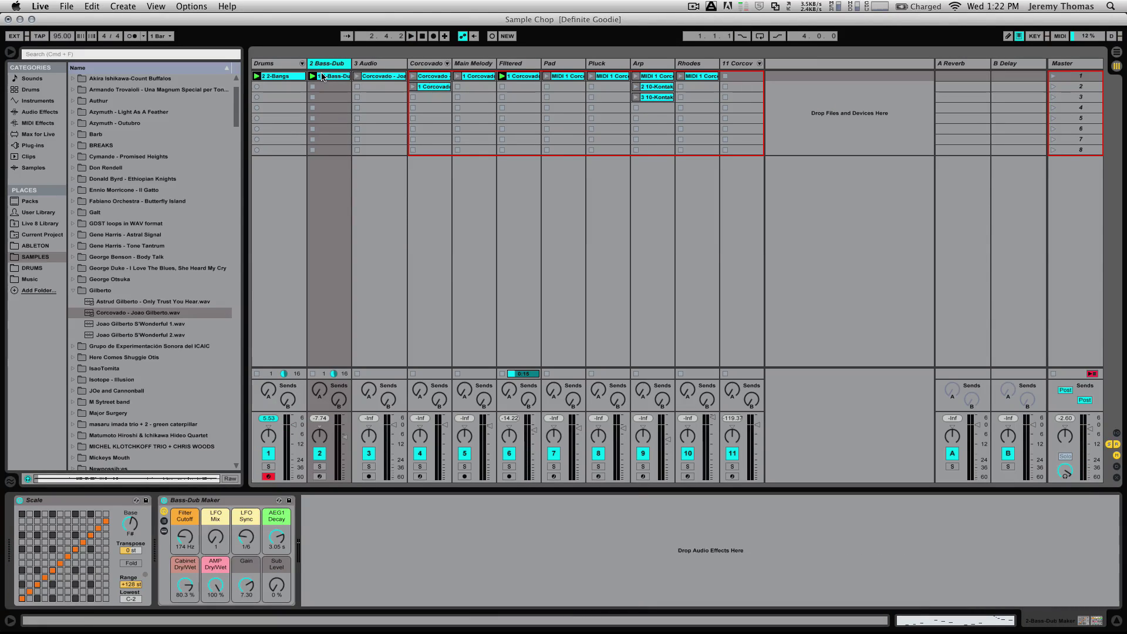
pyautogui.click(320, 476)
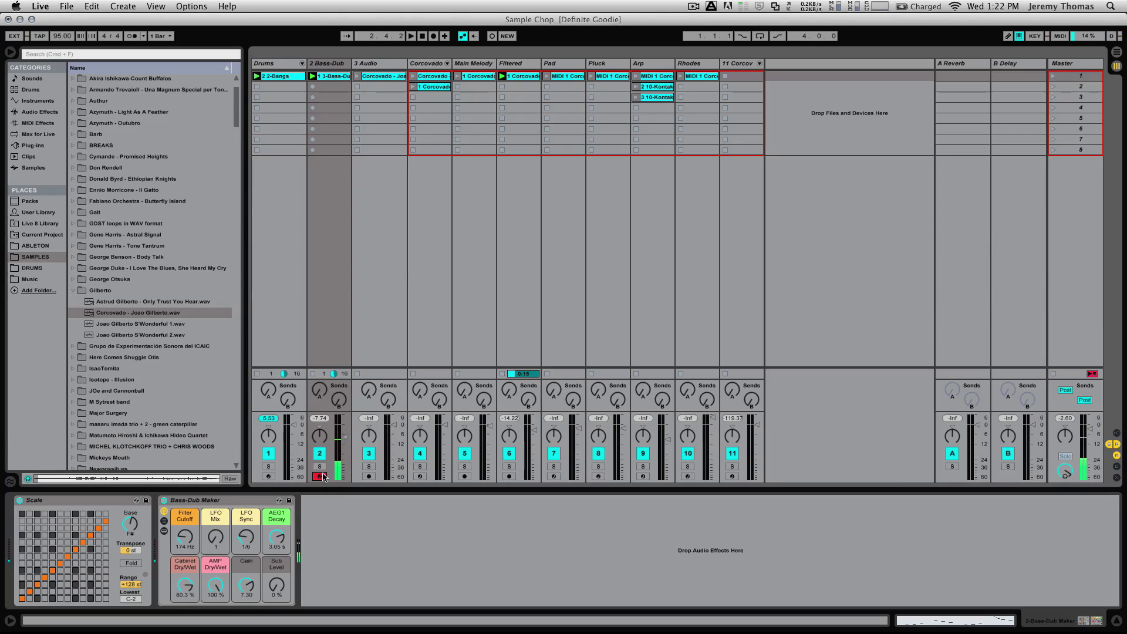
pyautogui.click(164, 521)
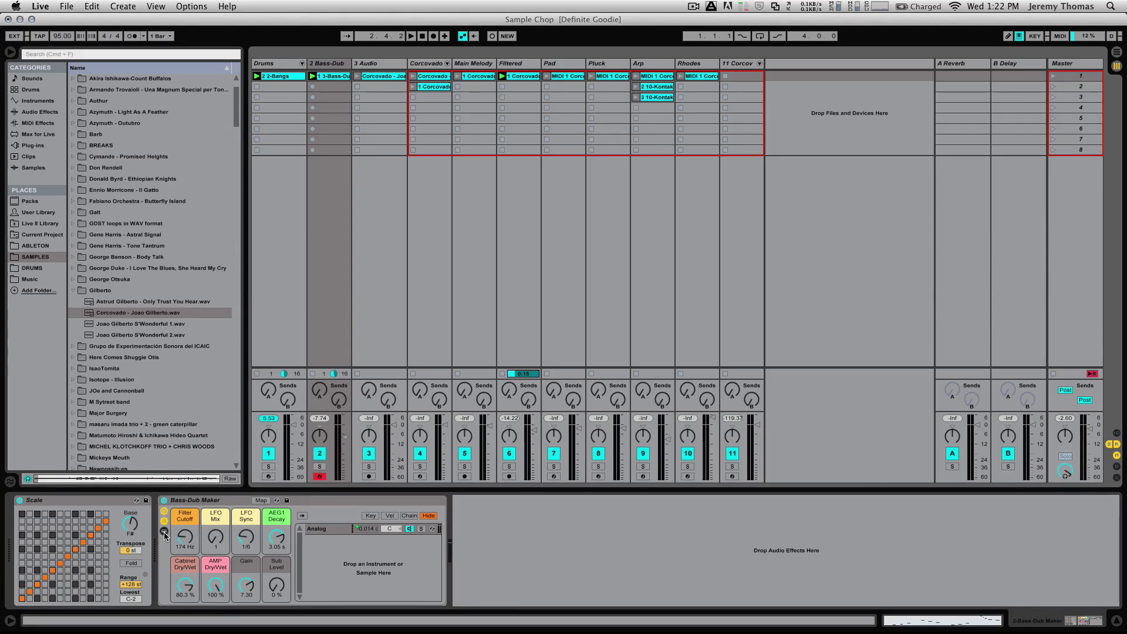
pyautogui.click(165, 532)
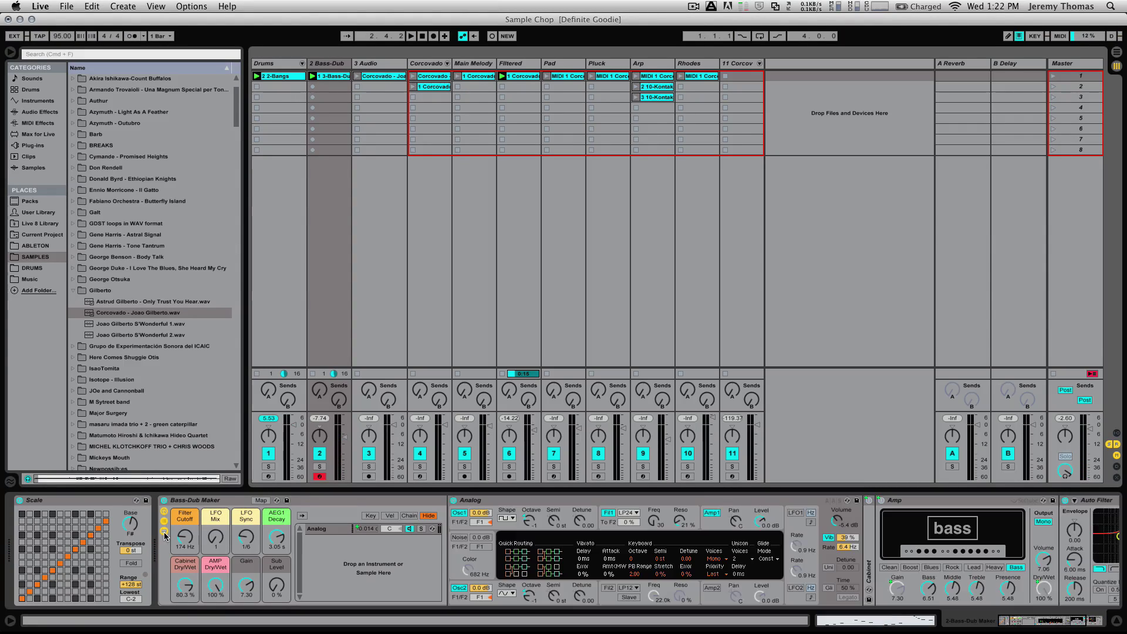
pyautogui.click(524, 502)
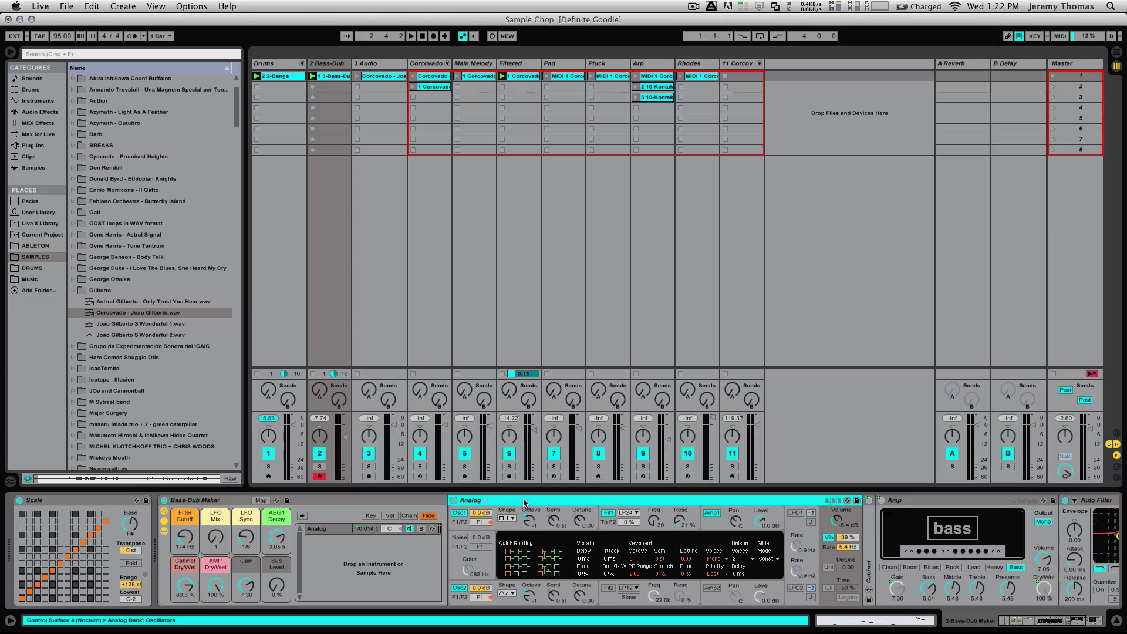
# Step: Browse the Analog preset folders among the instruments and the Presets folder of the Live 8 Library
pyautogui.click(35, 101)
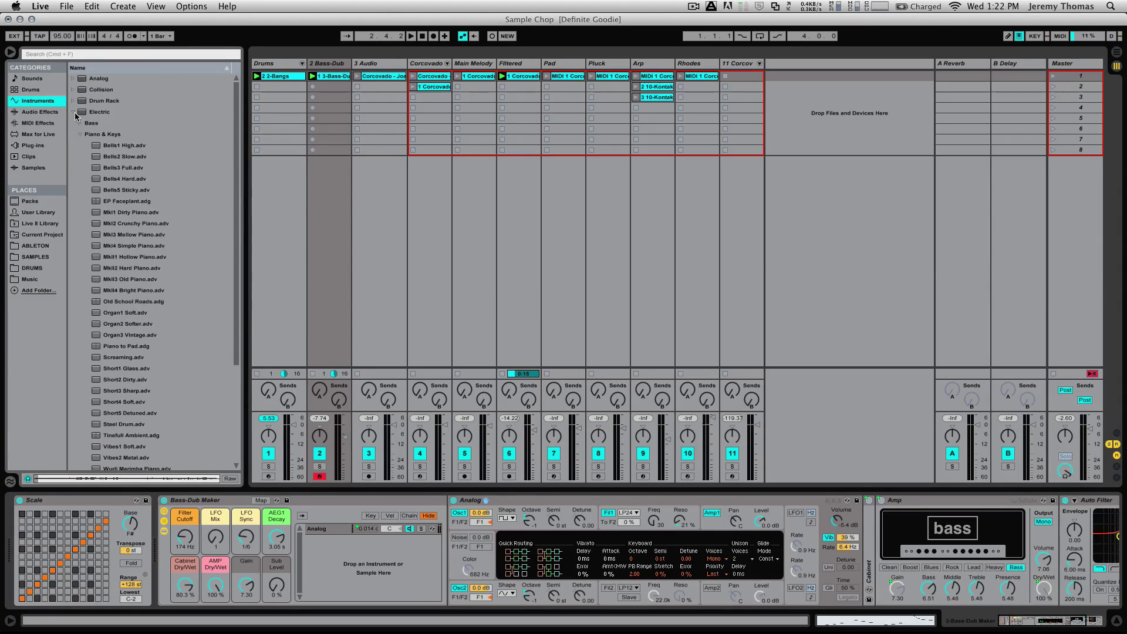
pyautogui.click(73, 112)
pyautogui.click(73, 79)
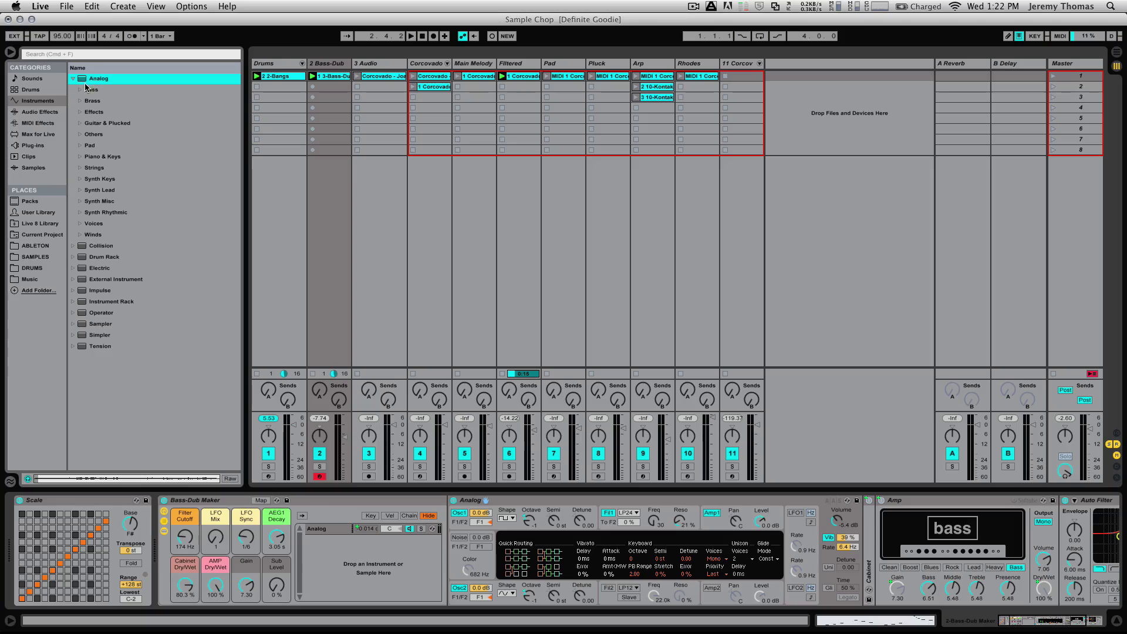
pyautogui.click(74, 79)
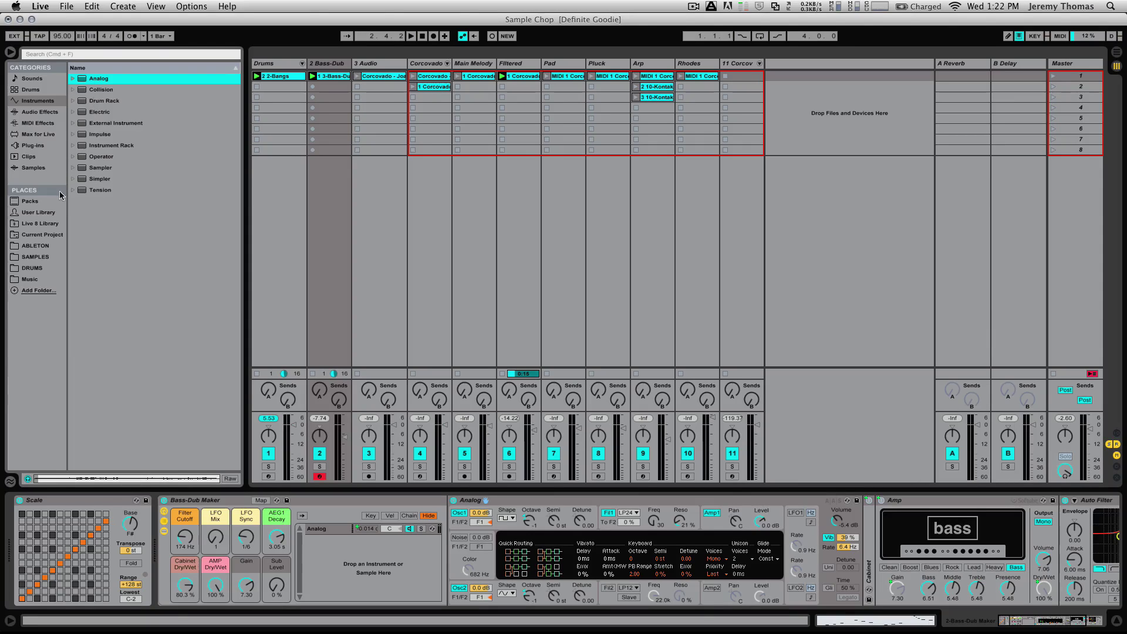
pyautogui.click(44, 224)
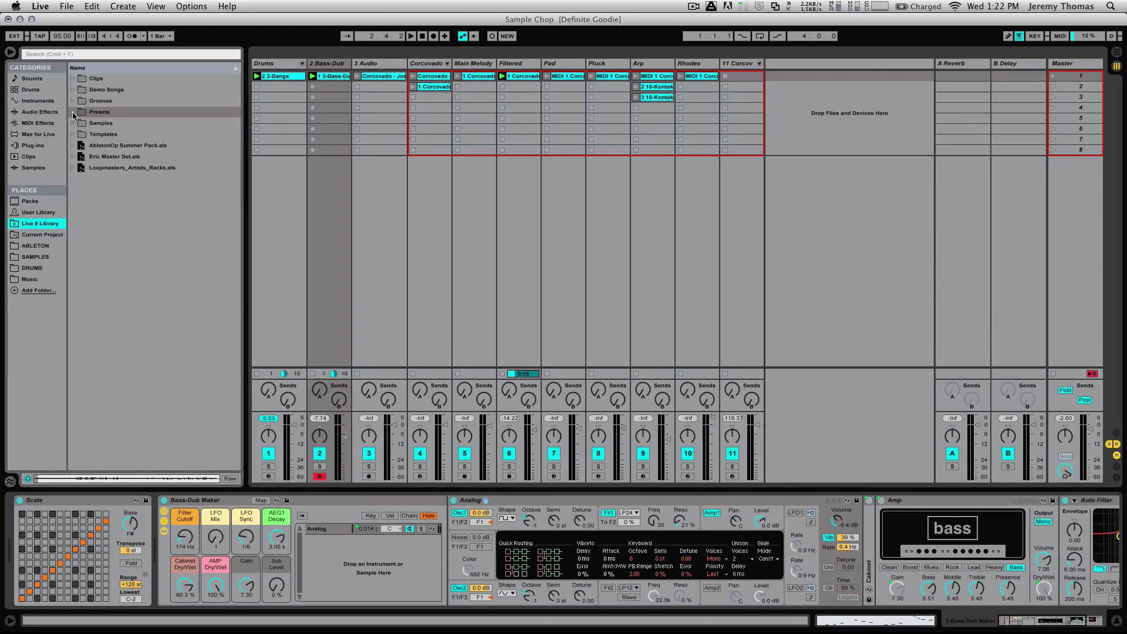
pyautogui.click(73, 112)
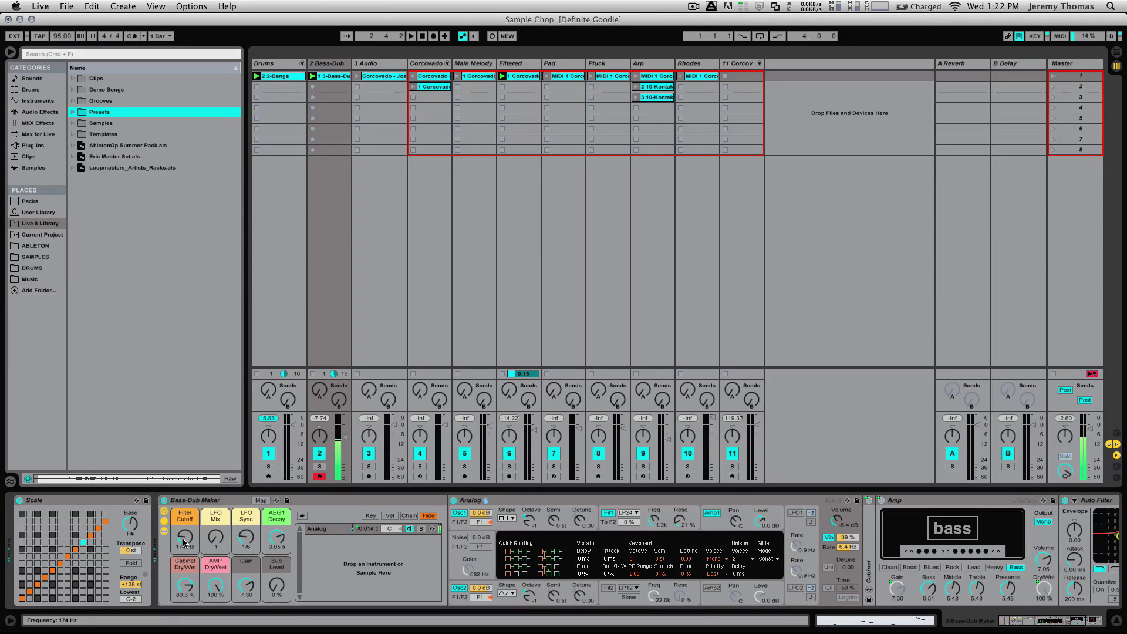
# Step: Set the Bass-Dub Maker's Filter Cutoff to 182 Hz and Cabinet Dry/Wet to 43.3 %, and select the rack
pyautogui.click(221, 502)
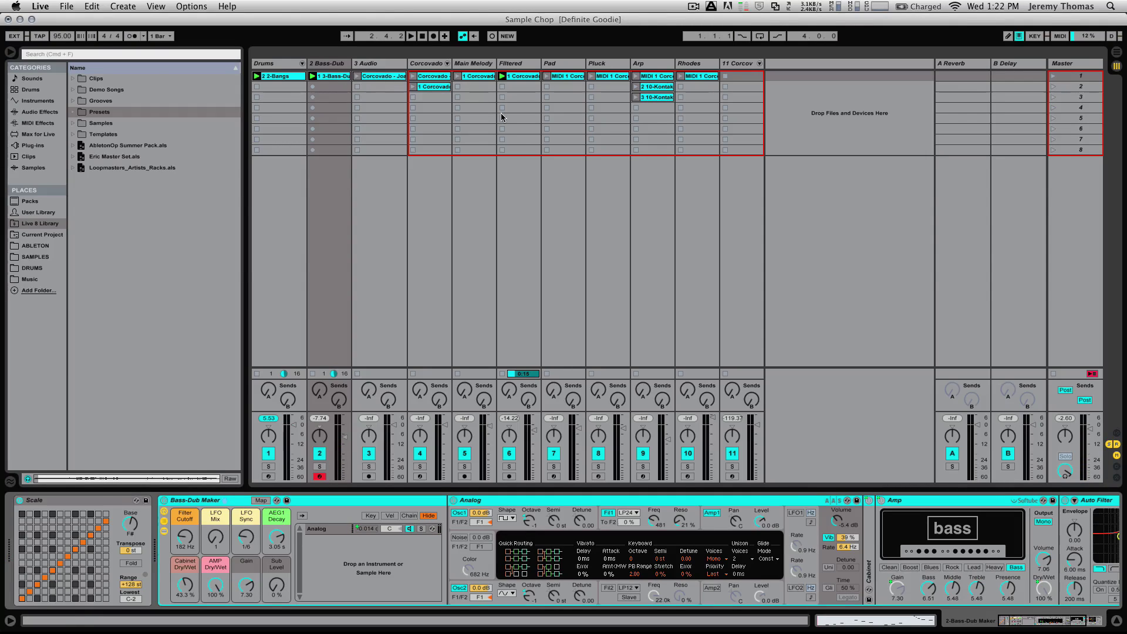
# Step: Stop the clip playing on the Filtered track
pyautogui.click(502, 84)
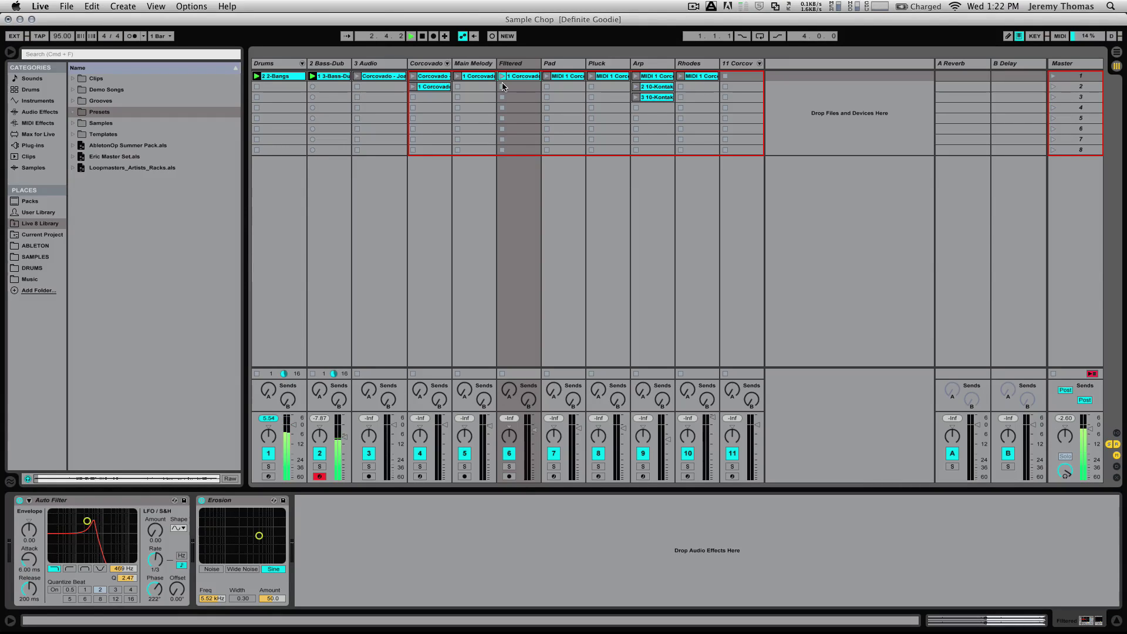
# Step: Delete the 3 Audio track and look through the Main Melody and Filtered tracks
pyautogui.click(371, 64)
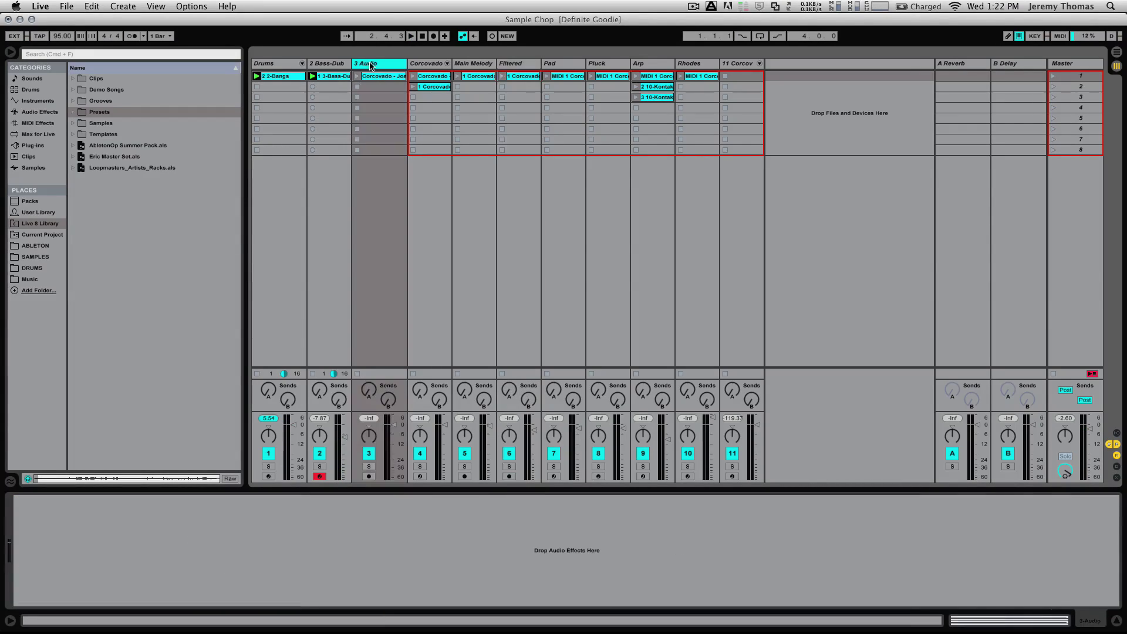
pyautogui.press('Delete')
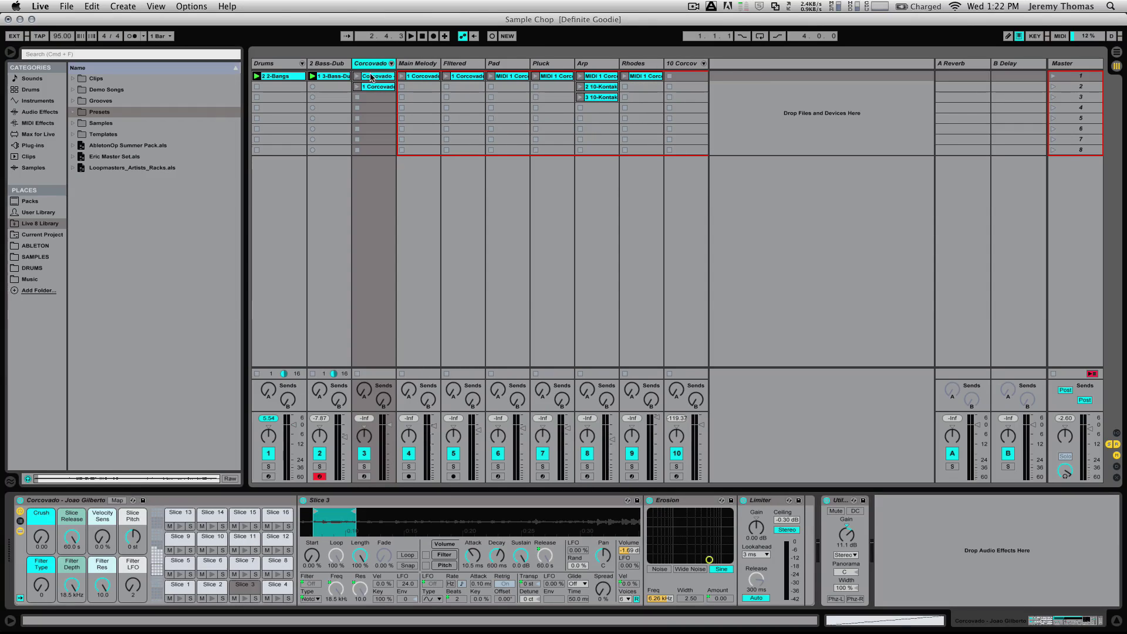
pyautogui.click(410, 66)
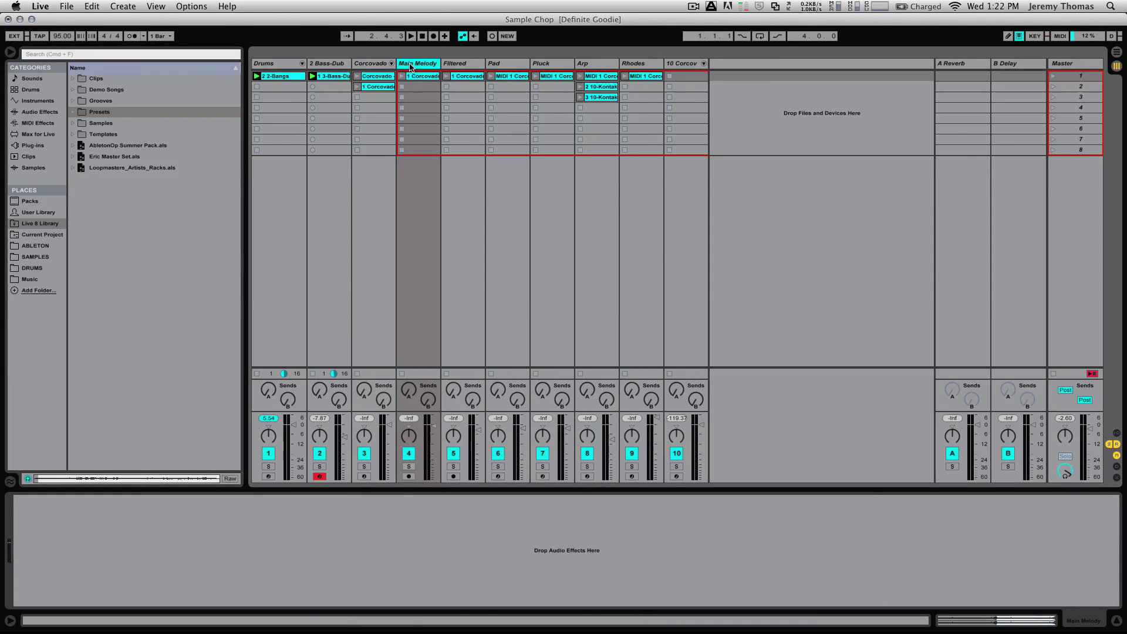
pyautogui.click(454, 66)
# Step: Solo the Corcovado track and launch its second clip, 1 Corcovado
pyautogui.click(373, 66)
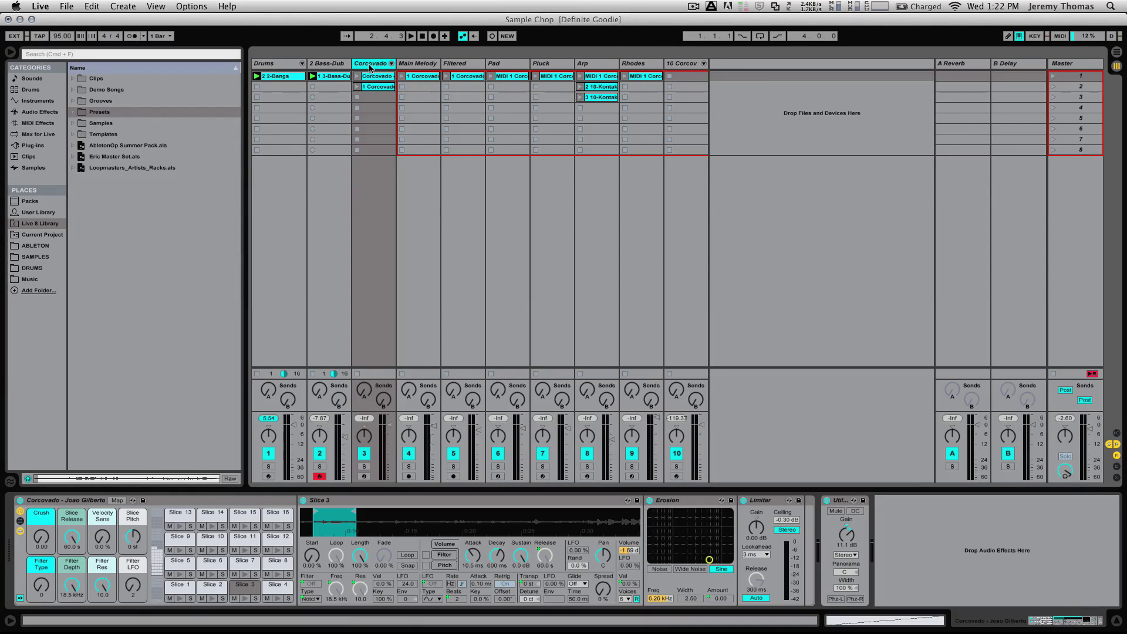
pyautogui.click(363, 466)
pyautogui.click(358, 86)
pyautogui.click(356, 86)
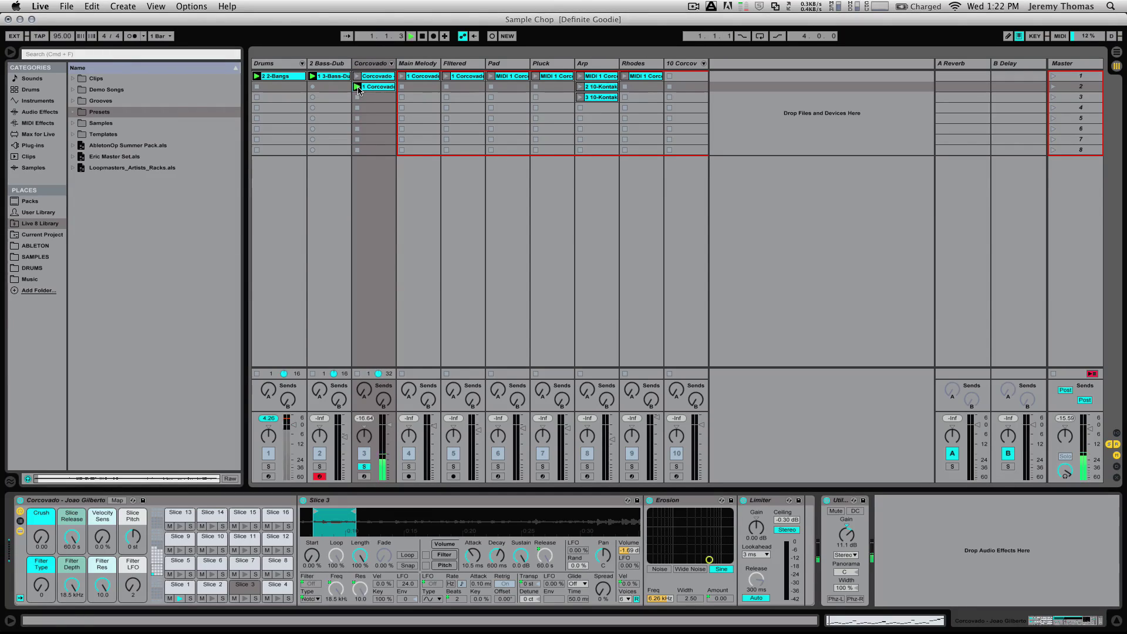
# Step: Look over the devices on the Corcovado, Main Melody, Filtered, Pad, Pluck and Arp tracks
pyautogui.click(365, 64)
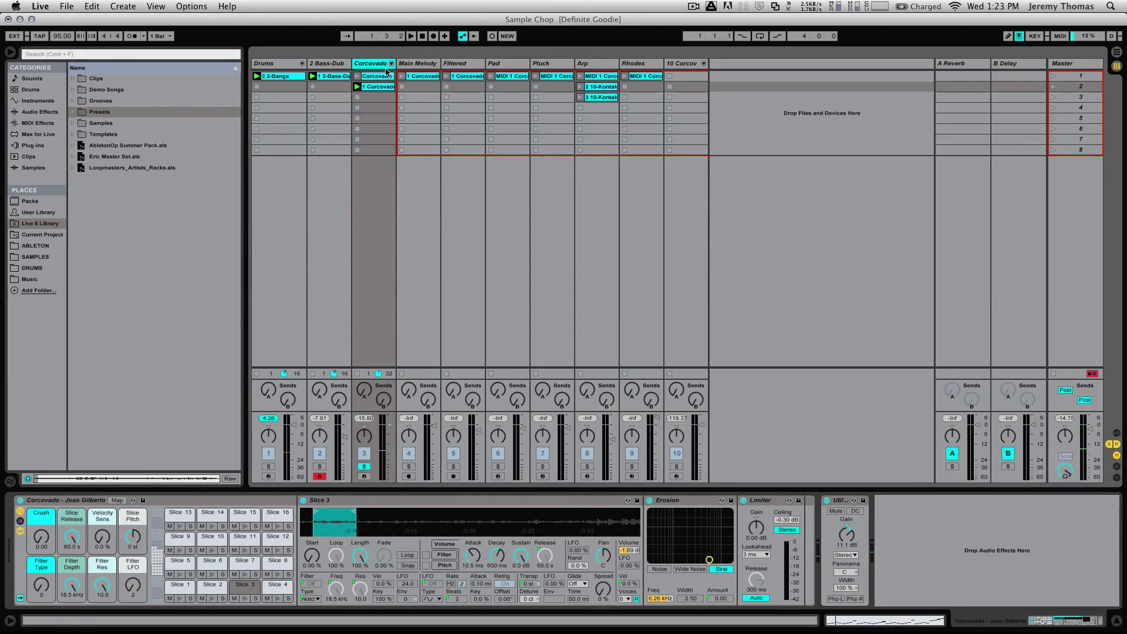
pyautogui.click(426, 65)
pyautogui.click(463, 67)
pyautogui.click(496, 65)
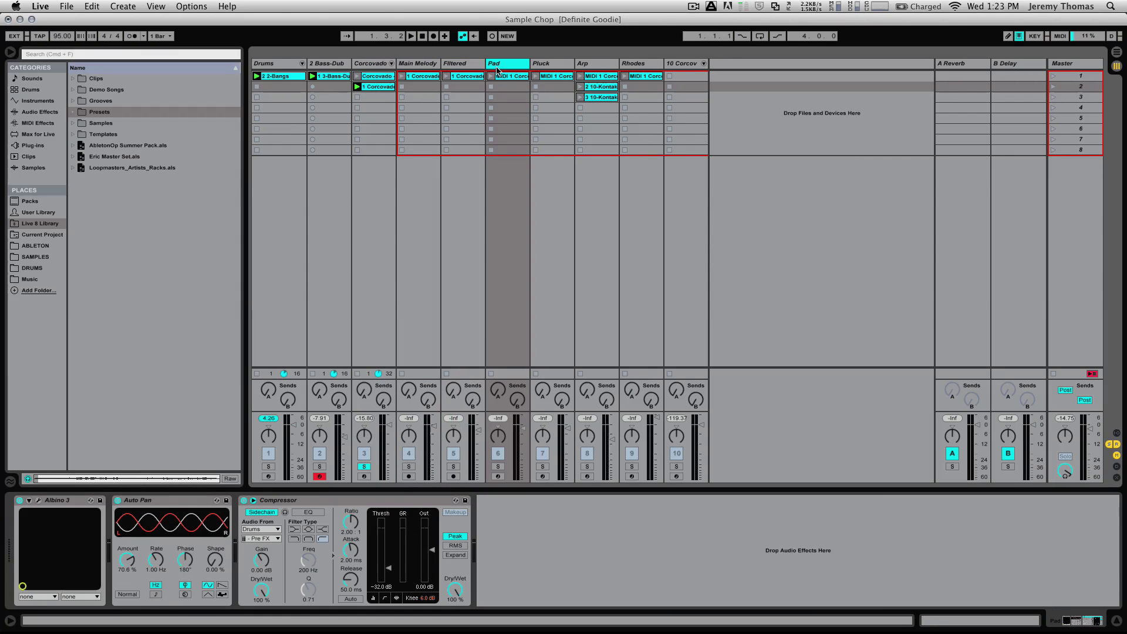
pyautogui.click(550, 65)
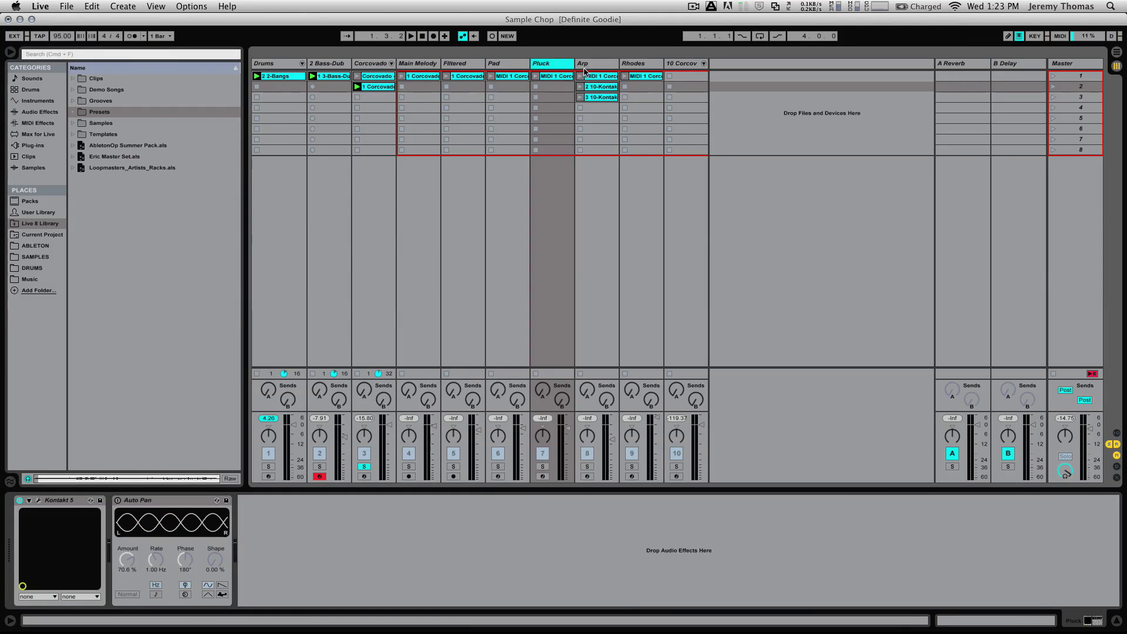
pyautogui.click(585, 65)
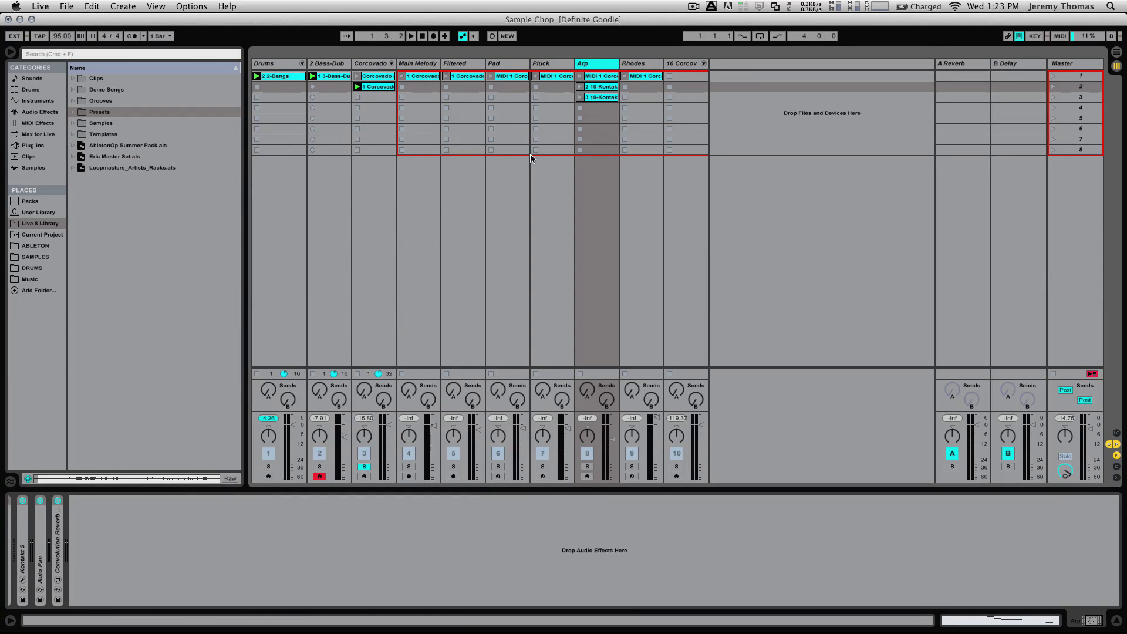
# Step: Examine the Filtered and Main Melody clips and the slice notes of both Corcovado clips, listening to the soloed Corcovado track
pyautogui.click(472, 77)
pyautogui.click(426, 79)
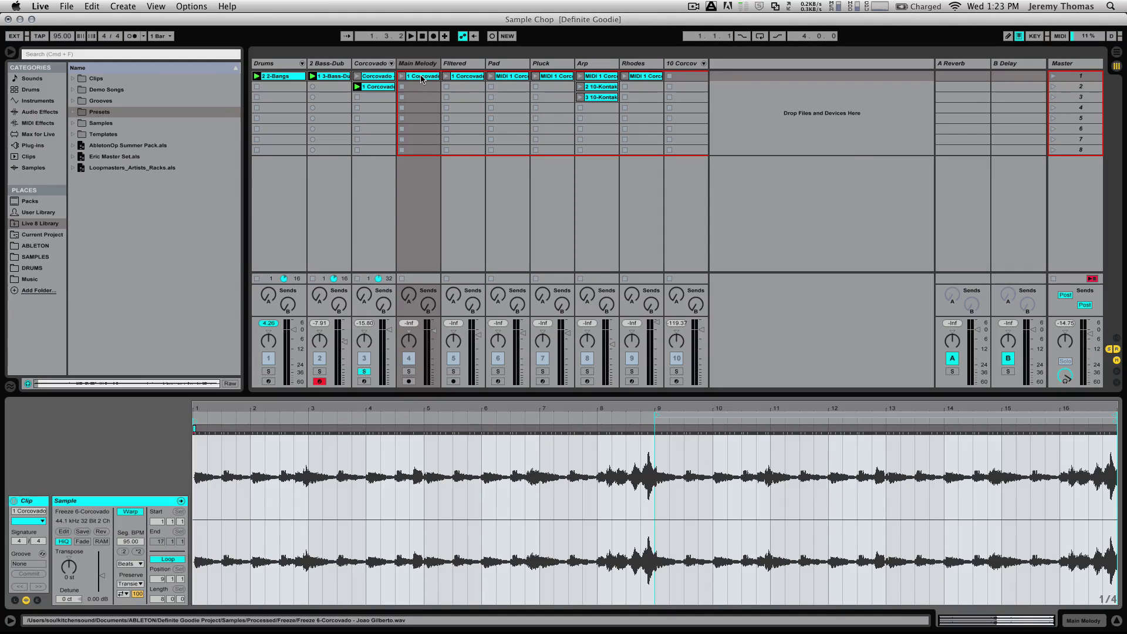
pyautogui.click(372, 79)
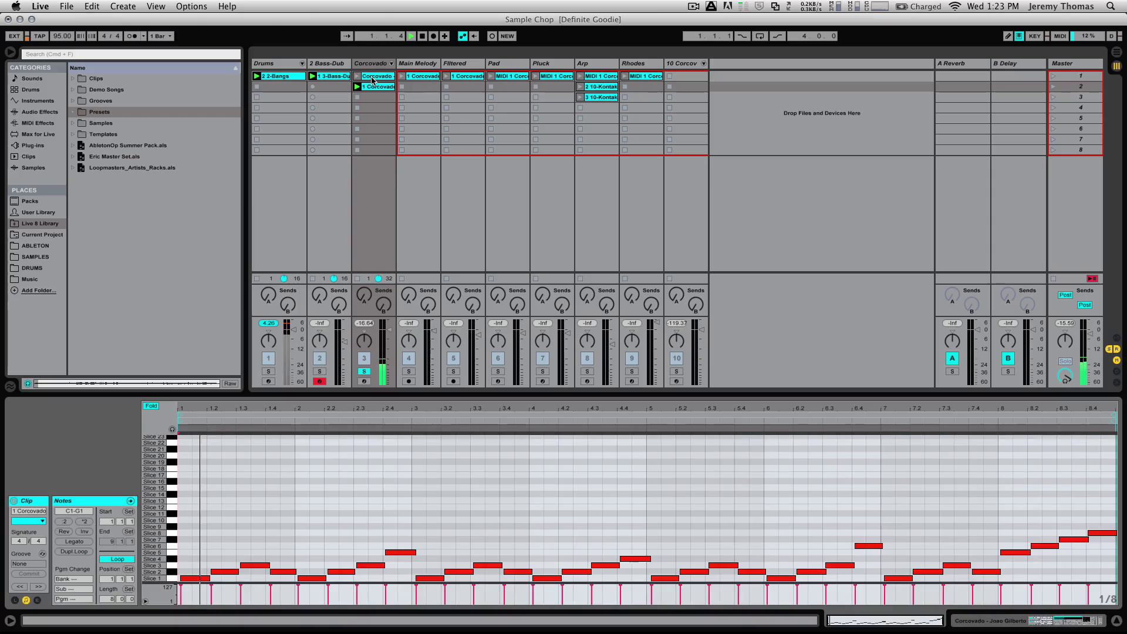
pyautogui.click(372, 76)
pyautogui.press('space')
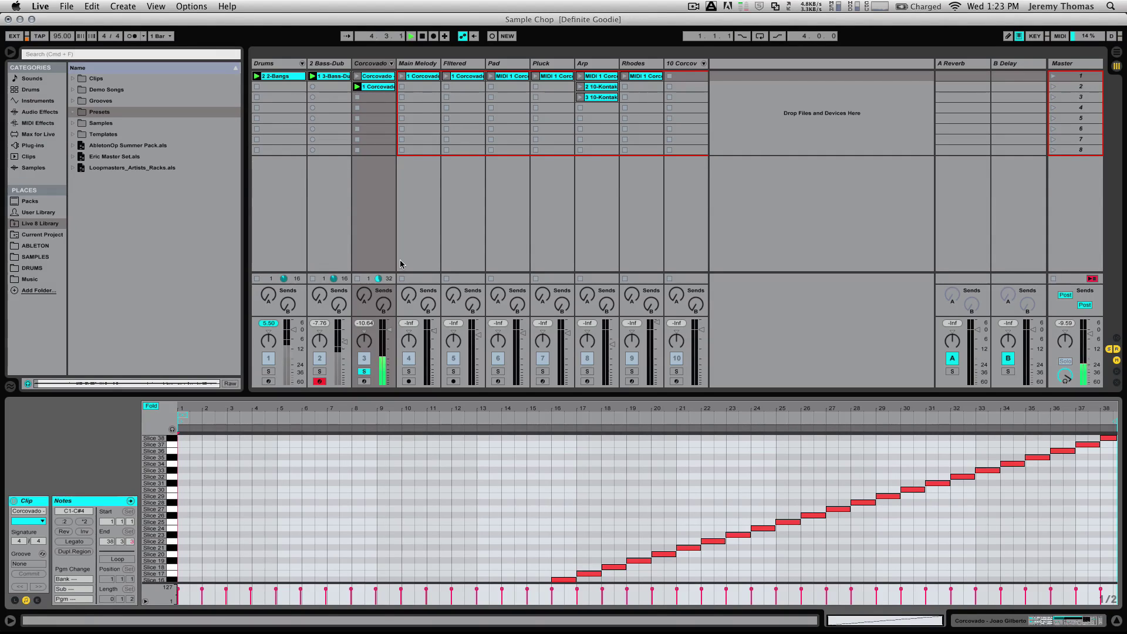
# Step: Turn off solo on the Corcovado track and arm it for recording
pyautogui.click(364, 372)
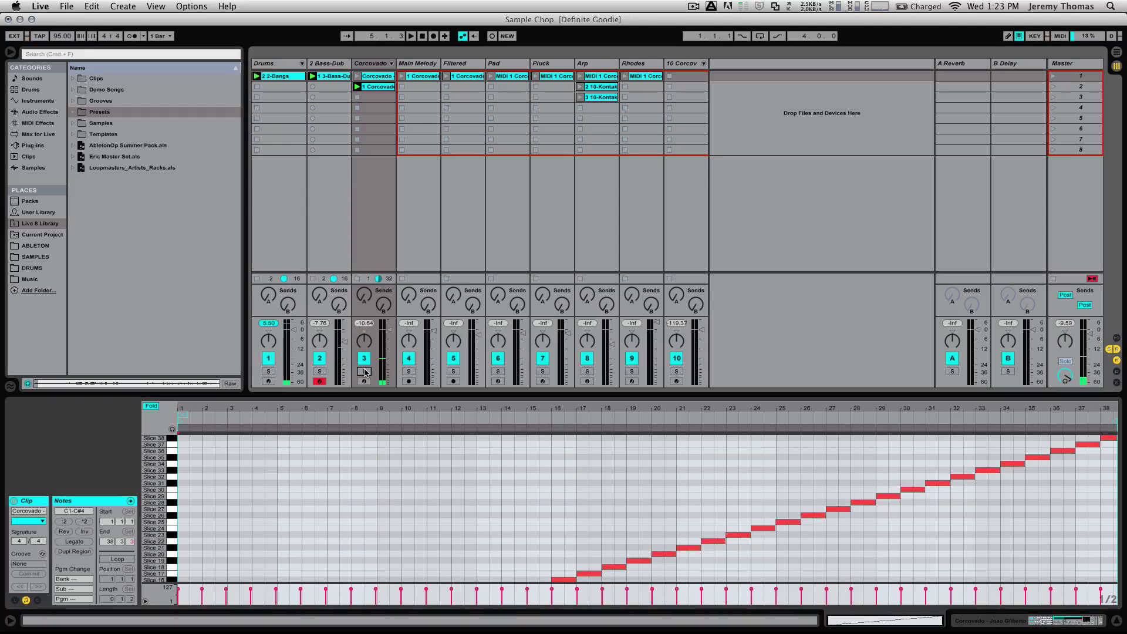
pyautogui.click(363, 382)
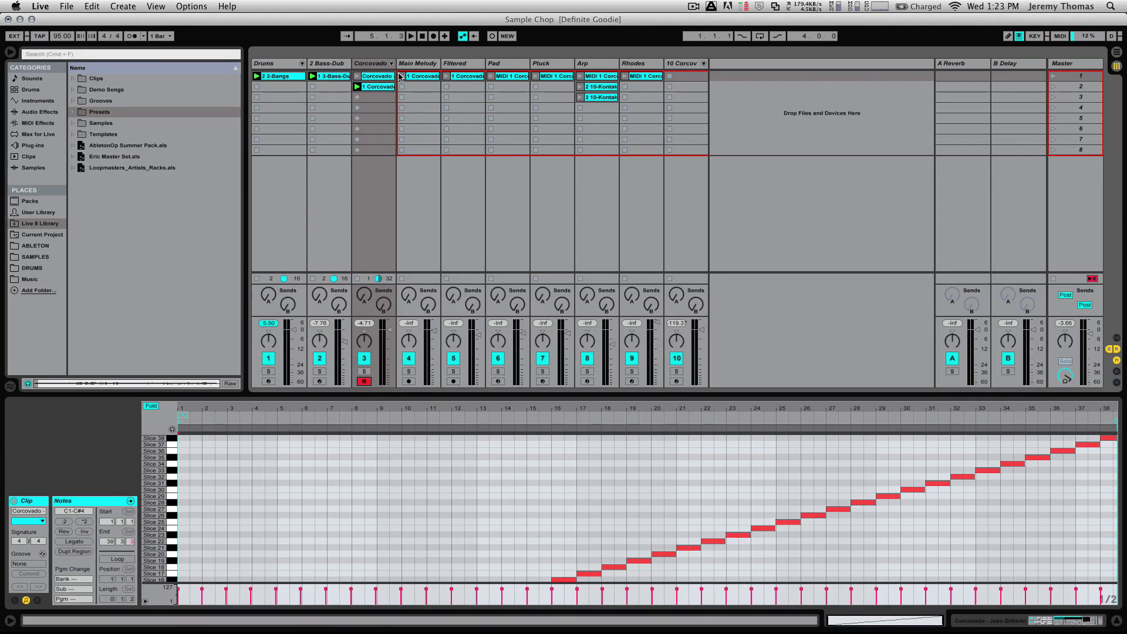
# Step: Check the Corcovado, Main Melody and Filtered tracks, and undo the deletion of the 3 Audio track
pyautogui.click(380, 64)
pyautogui.click(426, 65)
pyautogui.click(456, 65)
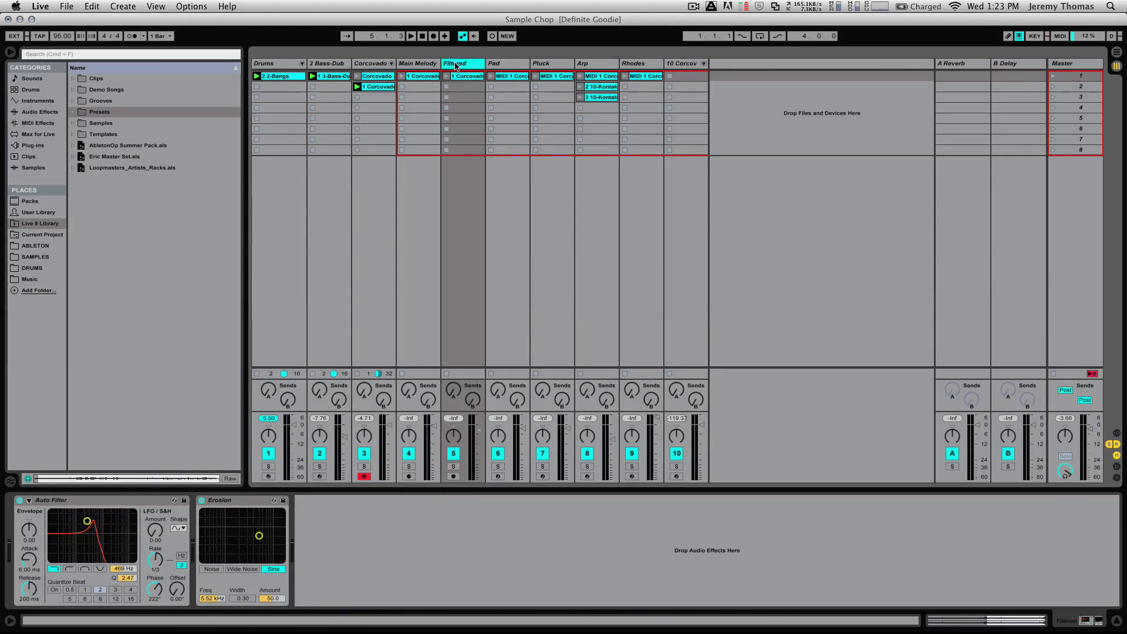
pyautogui.click(419, 65)
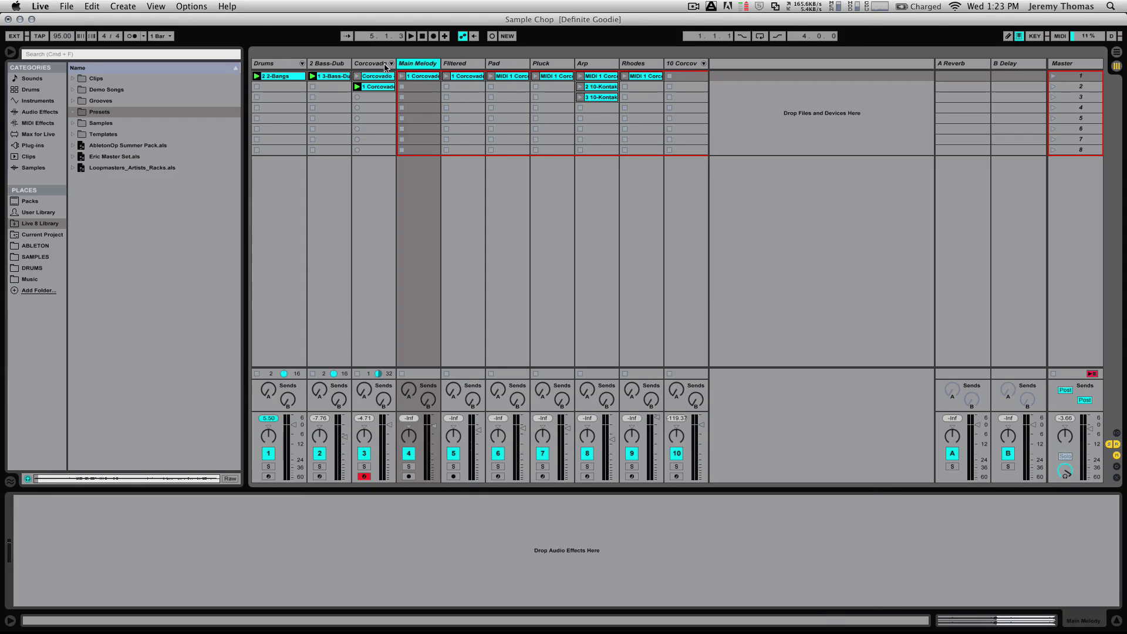
pyautogui.click(375, 65)
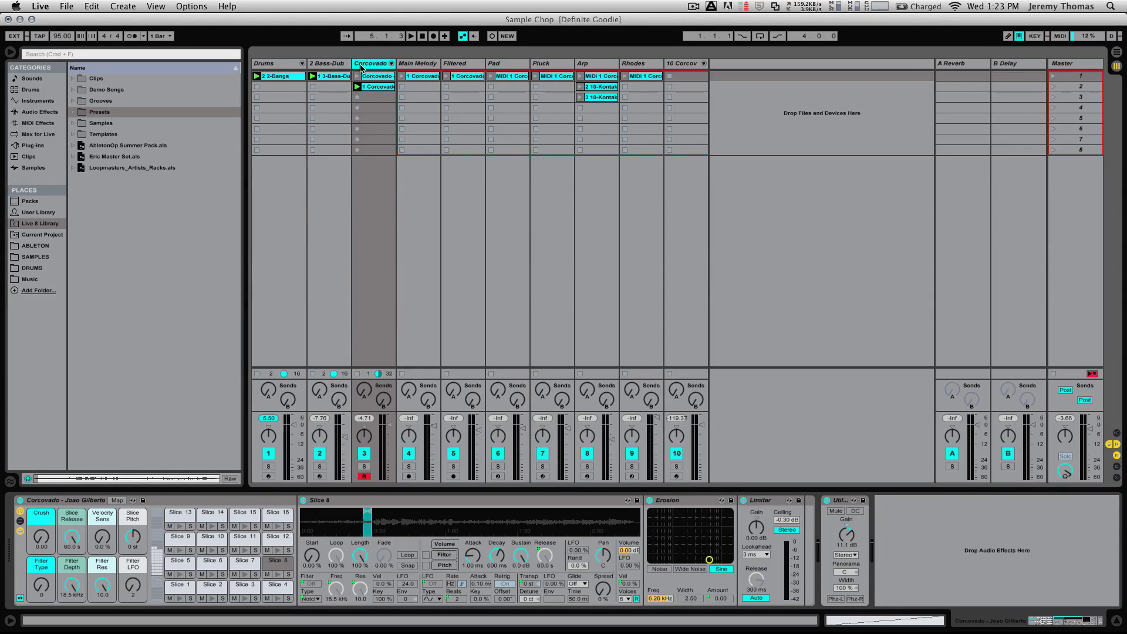
pyautogui.press('super+z')
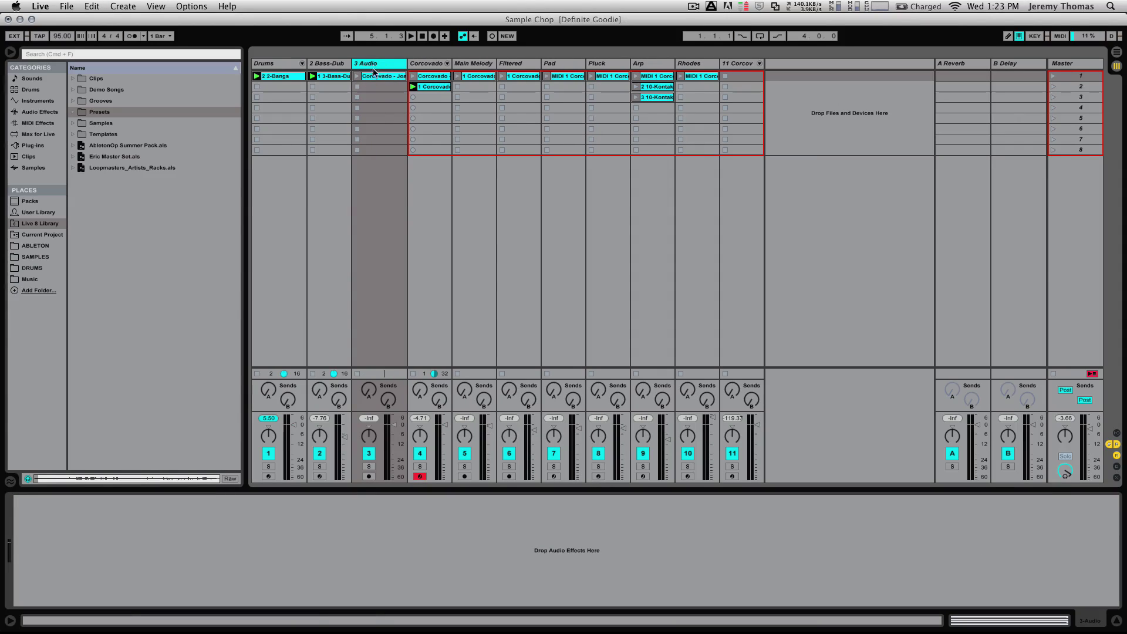
# Step: Open the Corcovado audio clip on the 3 Audio track and listen to it soloed
pyautogui.doubleClick(375, 82)
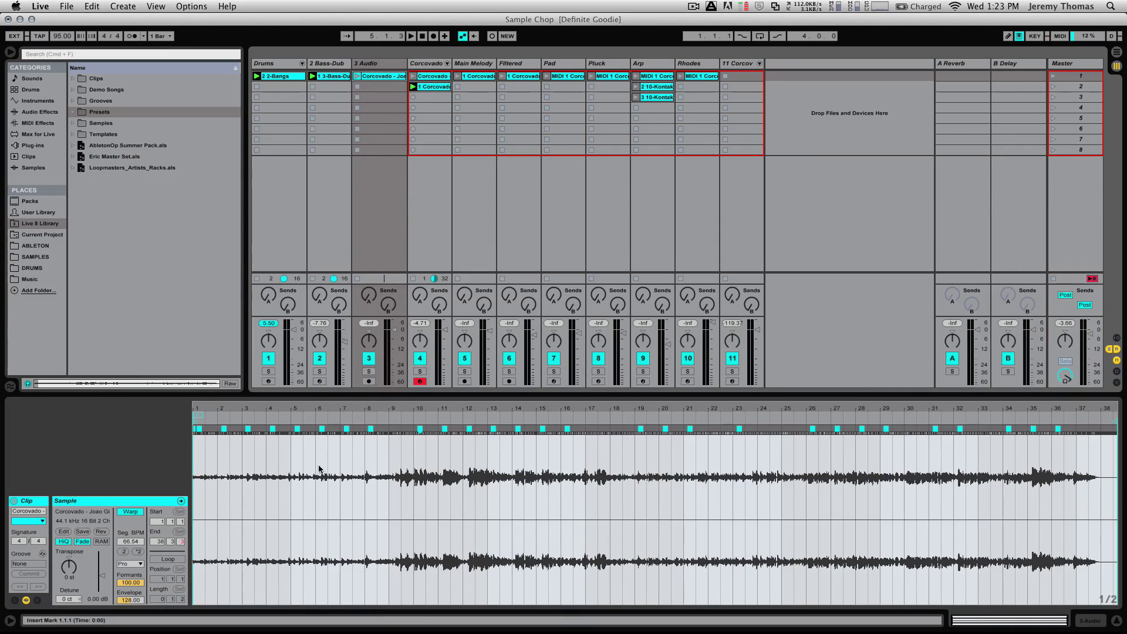
pyautogui.click(368, 371)
pyautogui.press('space')
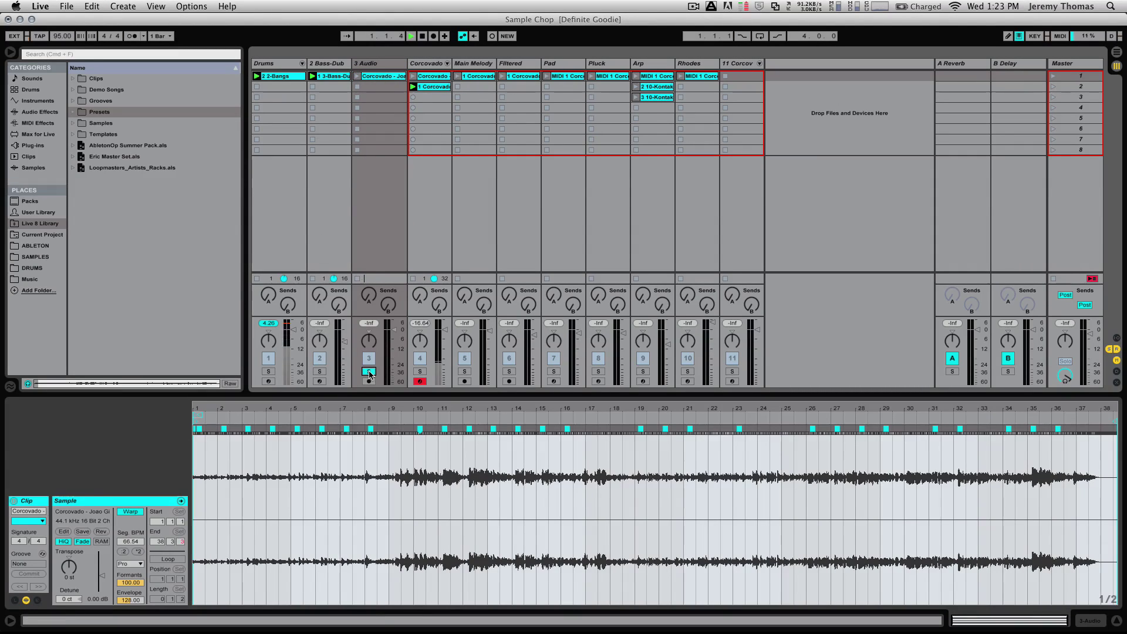
pyautogui.click(356, 77)
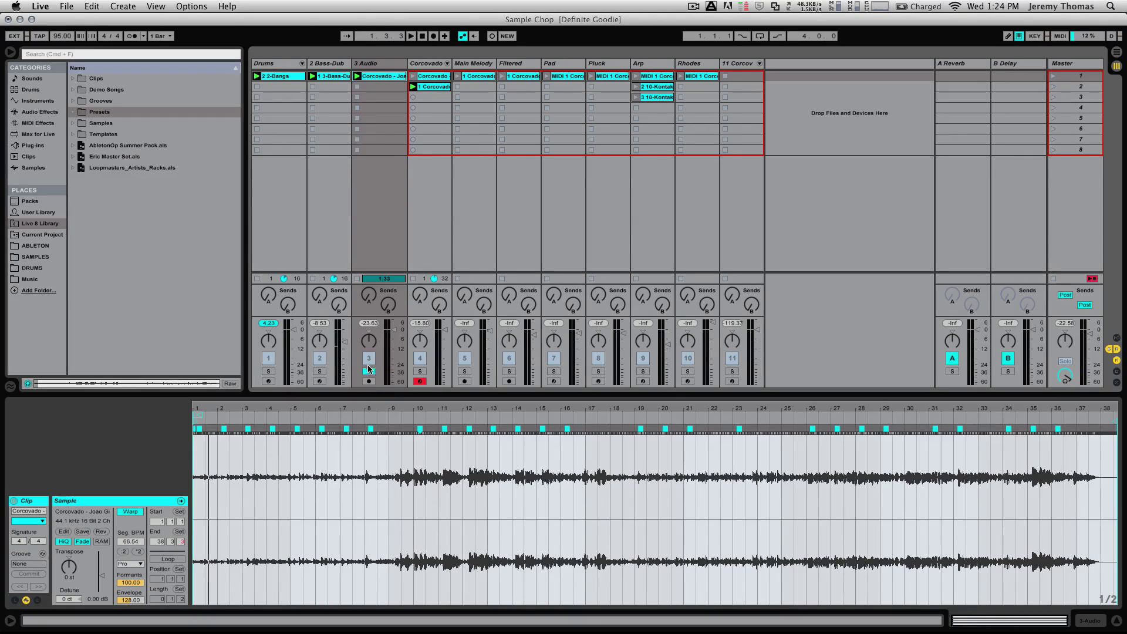
pyautogui.click(369, 371)
# Step: Examine the Slice to New MIDI Track options and slicing presets for the Corcovado audio clip, leaving without slicing it
pyautogui.rightClick(386, 79)
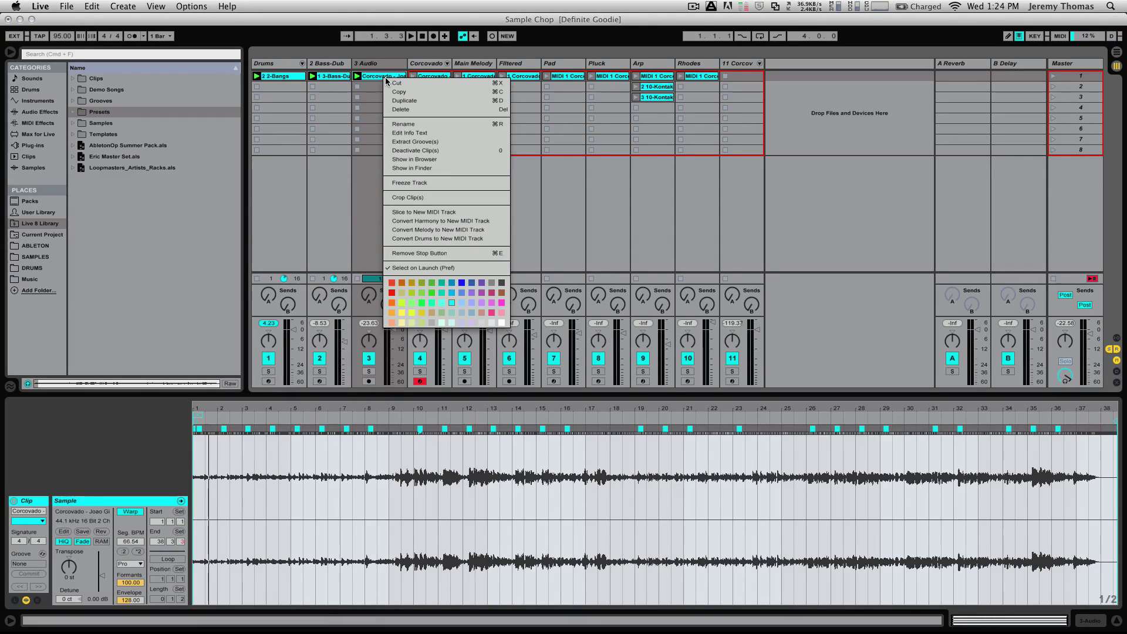
pyautogui.click(441, 215)
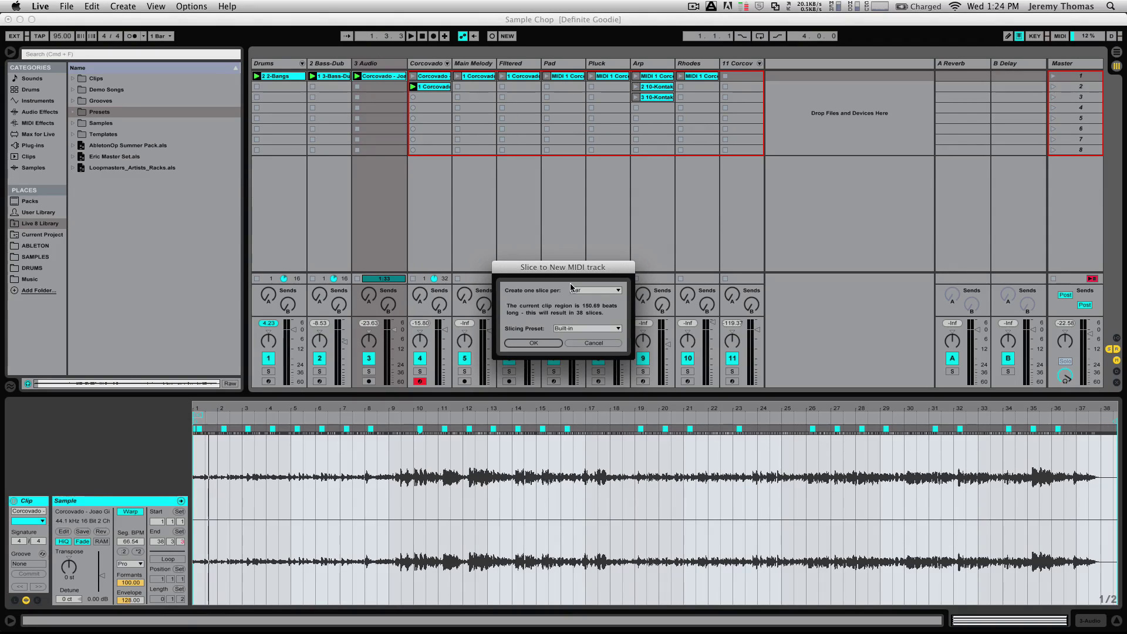
pyautogui.click(571, 328)
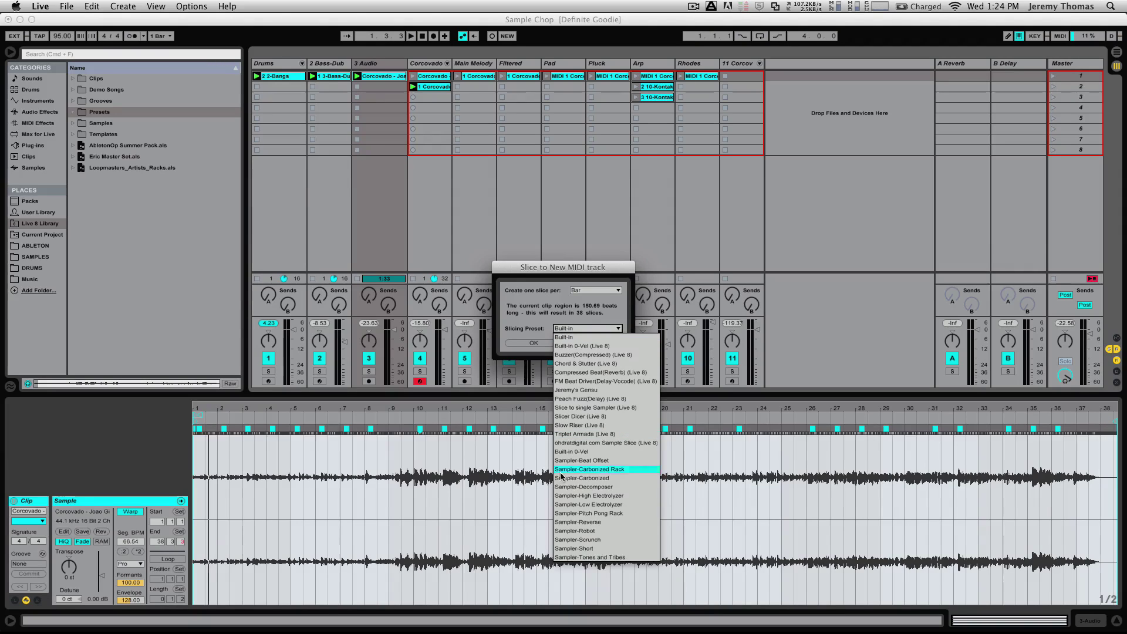
pyautogui.click(577, 391)
pyautogui.click(589, 343)
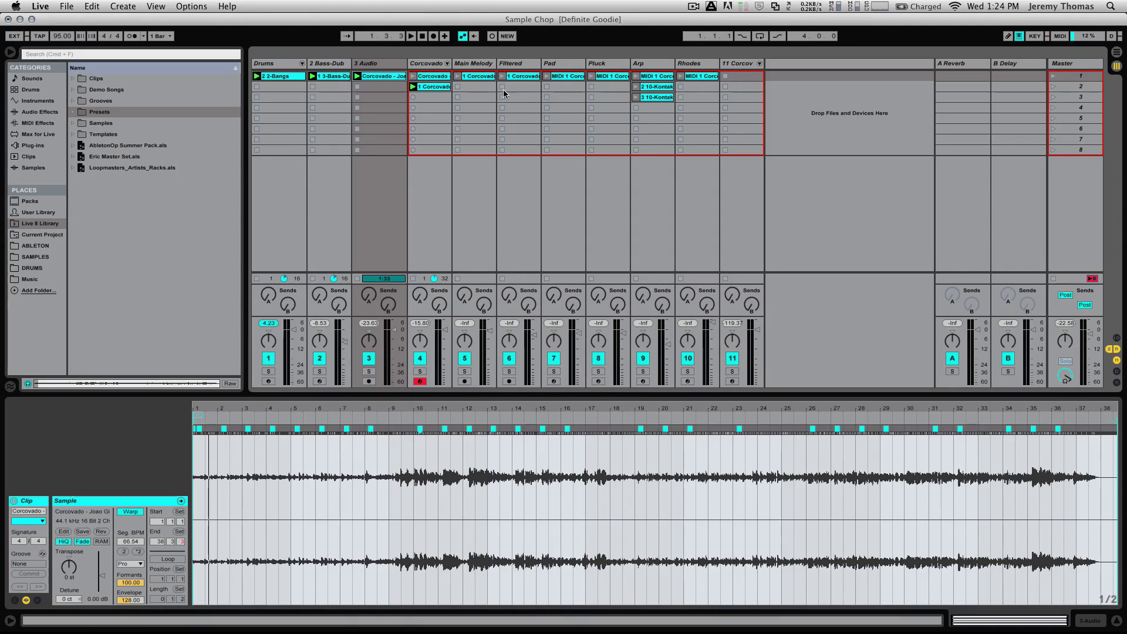
# Step: Look over the Main Melody, Filtered and Corcovado tracks' devices and the available commands for the second Corcovado clip
pyautogui.click(467, 64)
pyautogui.click(521, 64)
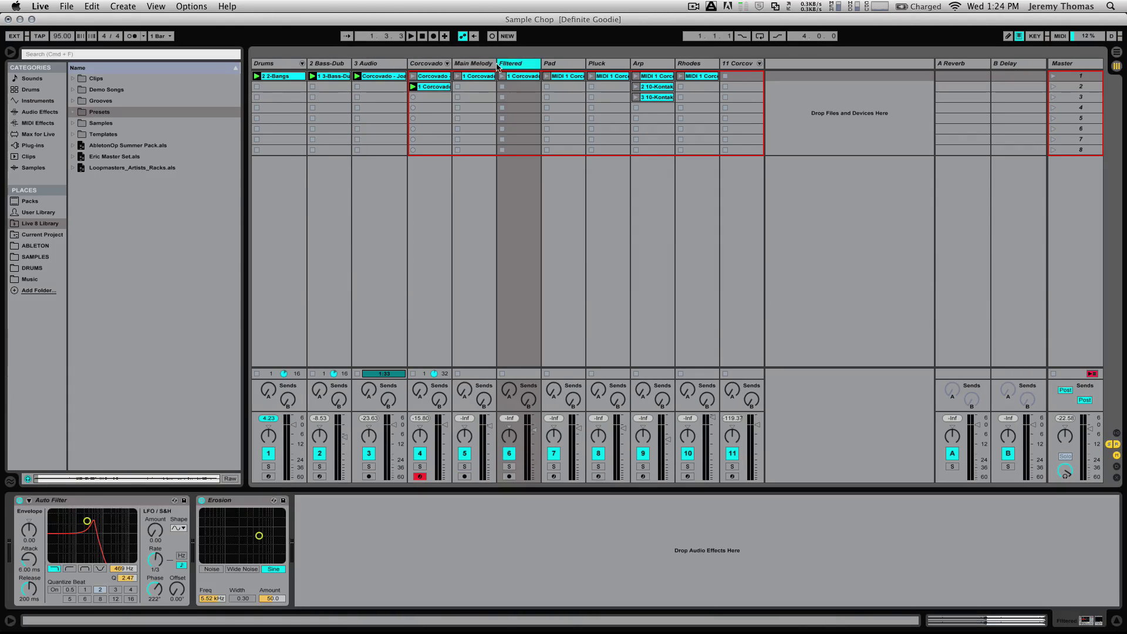
pyautogui.click(434, 65)
pyautogui.rightClick(433, 89)
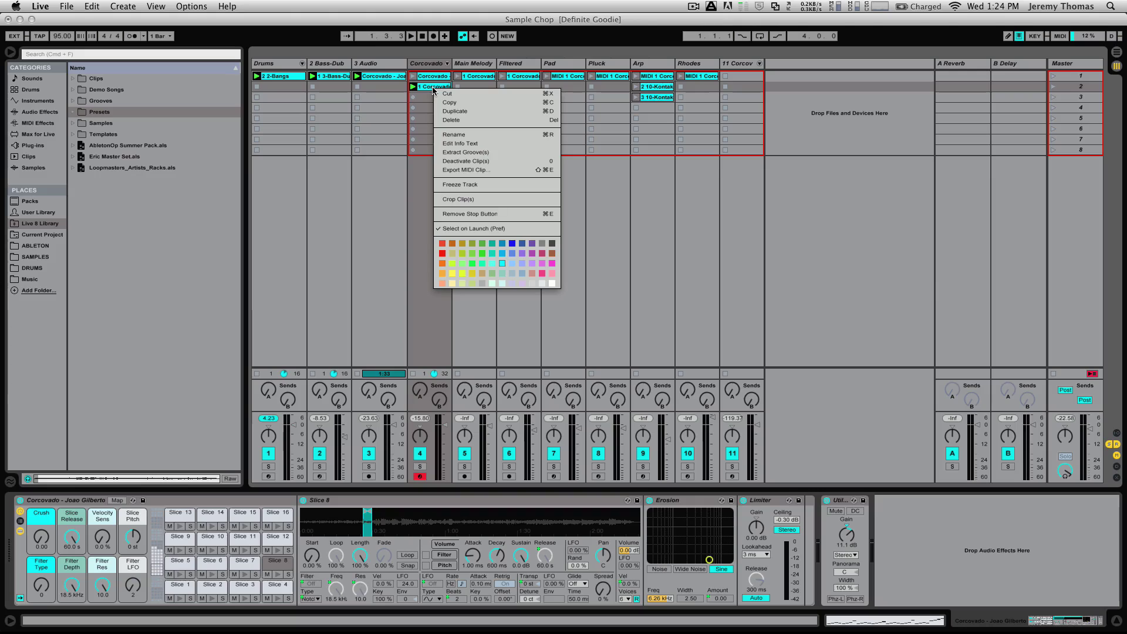
pyautogui.click(385, 72)
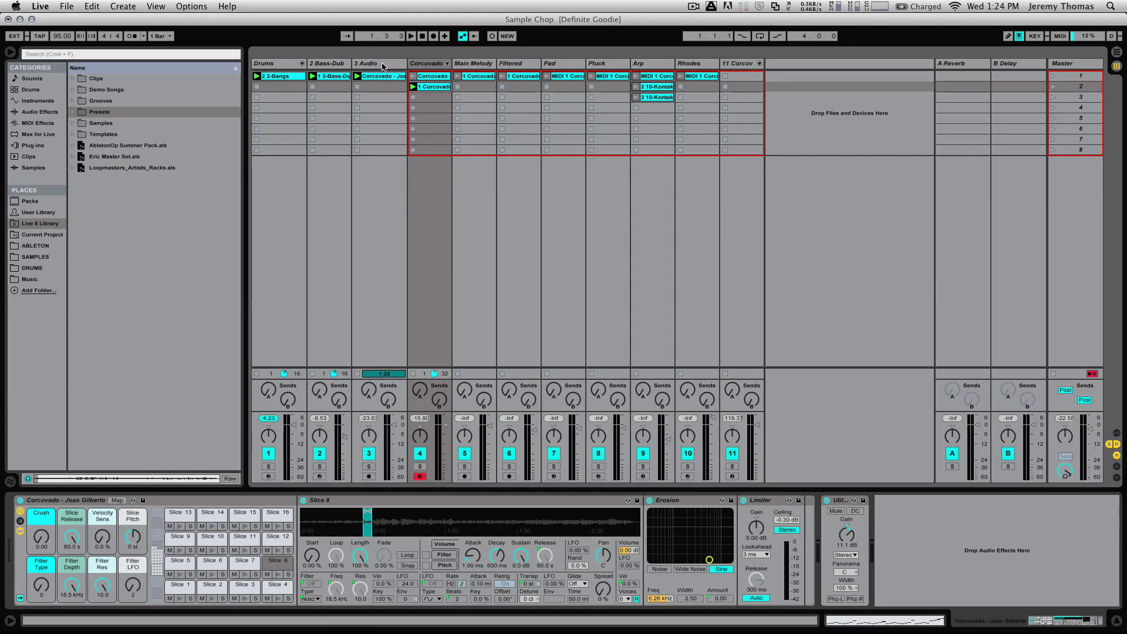
# Step: Try the Corcovado rack's Crush macro at 0.45, return it to 0, and deactivate the Corcovado track
pyautogui.click(54, 501)
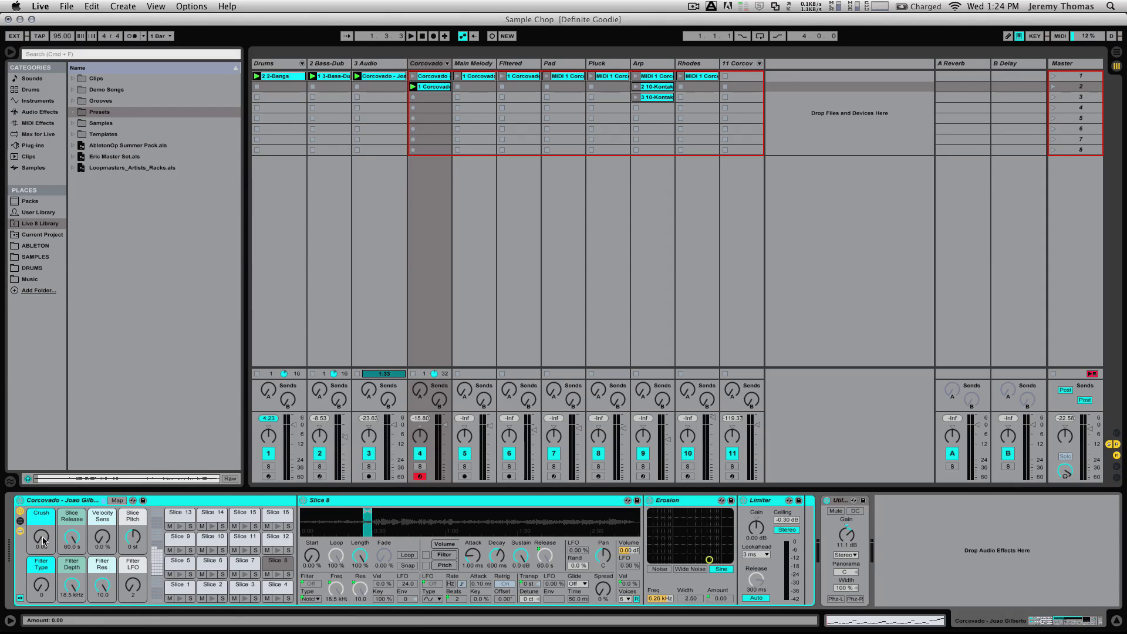
pyautogui.moveTo(42, 540); pyautogui.dragTo(43, 541)
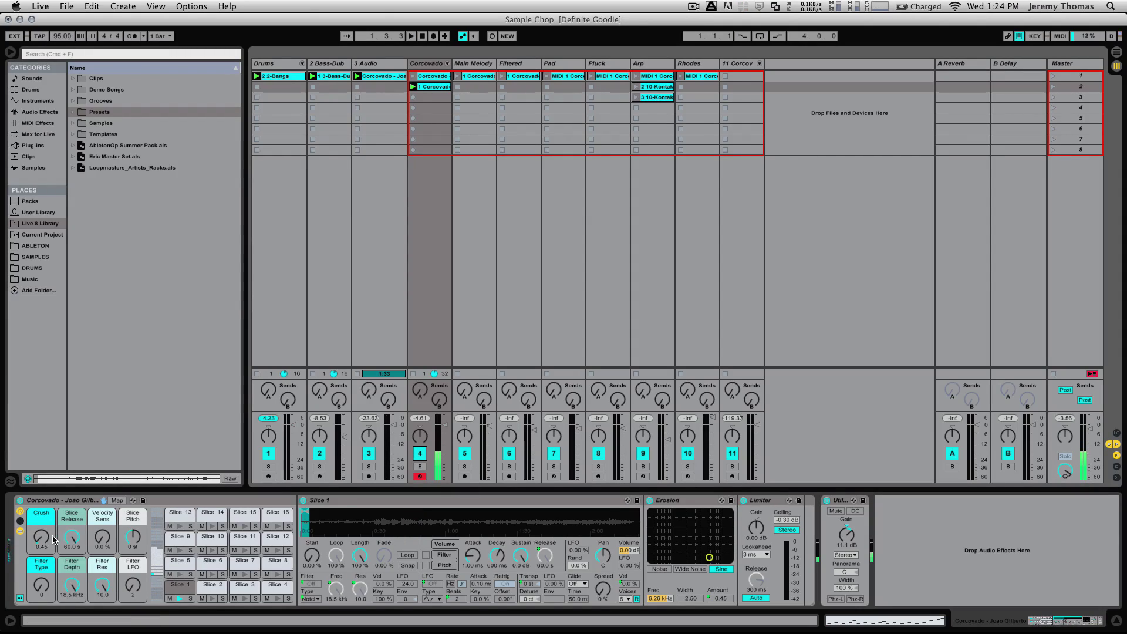
pyautogui.moveTo(48, 533)
pyautogui.mouseDown()
pyautogui.moveTo(48, 486)
pyautogui.moveTo(48, 543)
pyautogui.mouseUp()
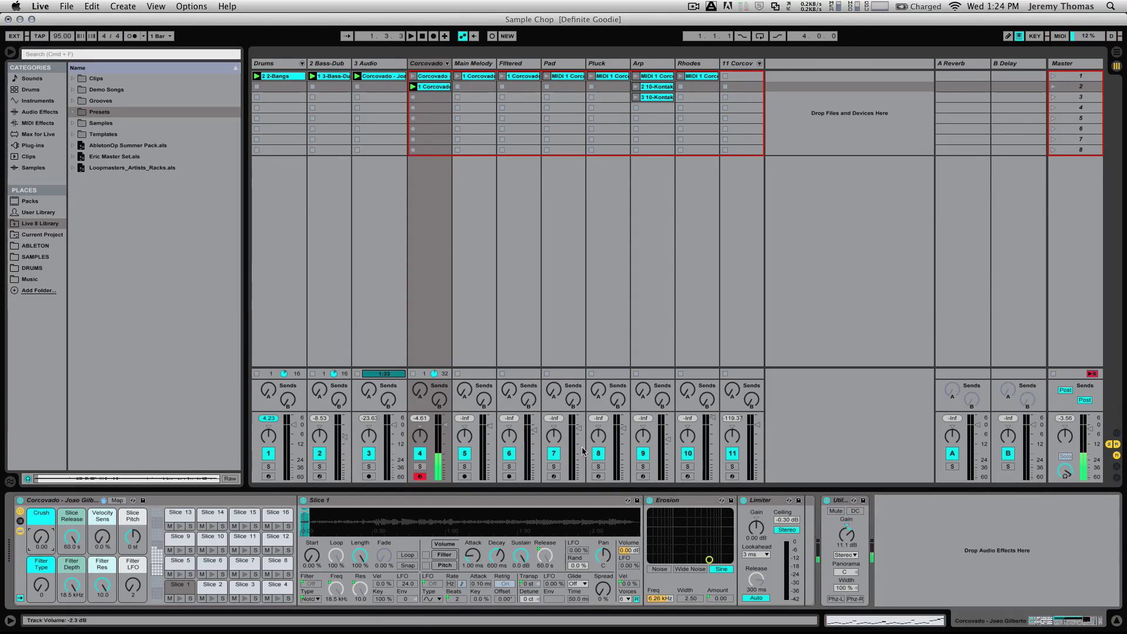
pyautogui.press('F4')
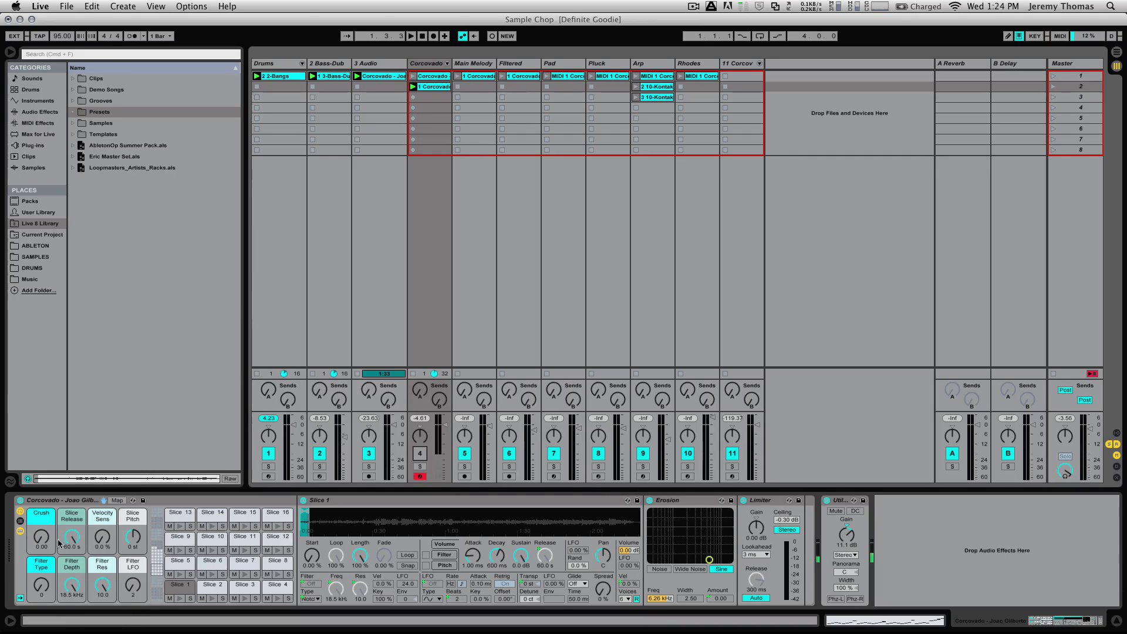
# Step: Try the Crush macro at 43.2 and reset it to 0
pyautogui.moveTo(41, 537)
pyautogui.mouseDown()
pyautogui.moveTo(41, 499)
pyautogui.moveTo(41, 515)
pyautogui.mouseUp()
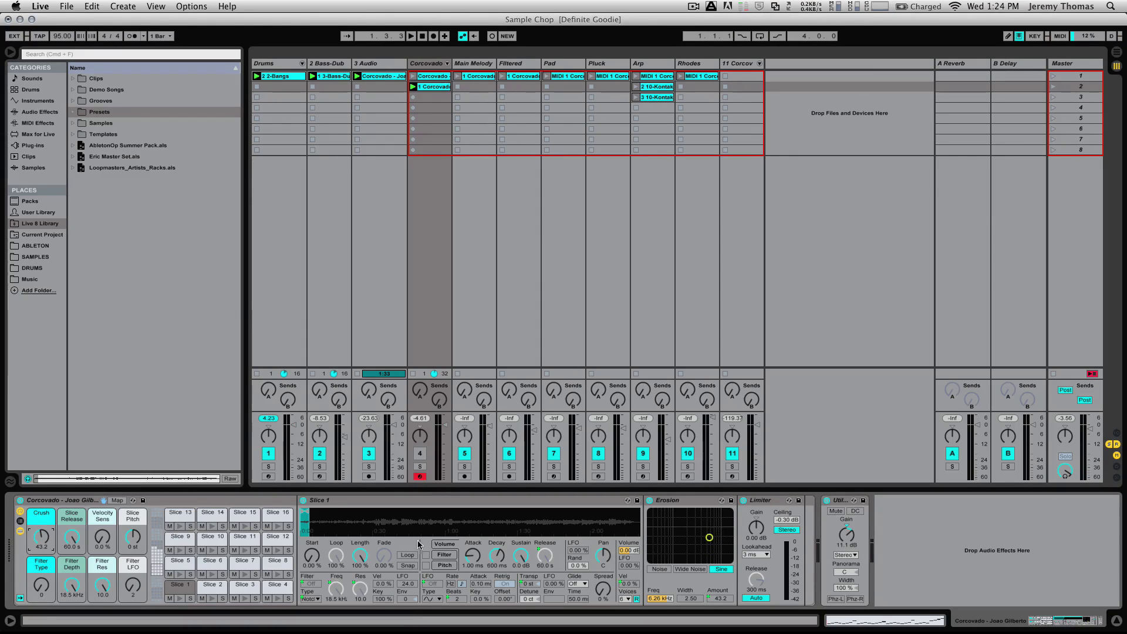
pyautogui.click(38, 545)
pyautogui.press('Delete')
# Step: Set the Corcovado rack's Slice Release macro to 2.68 s
pyautogui.click(75, 537)
pyautogui.click(75, 538)
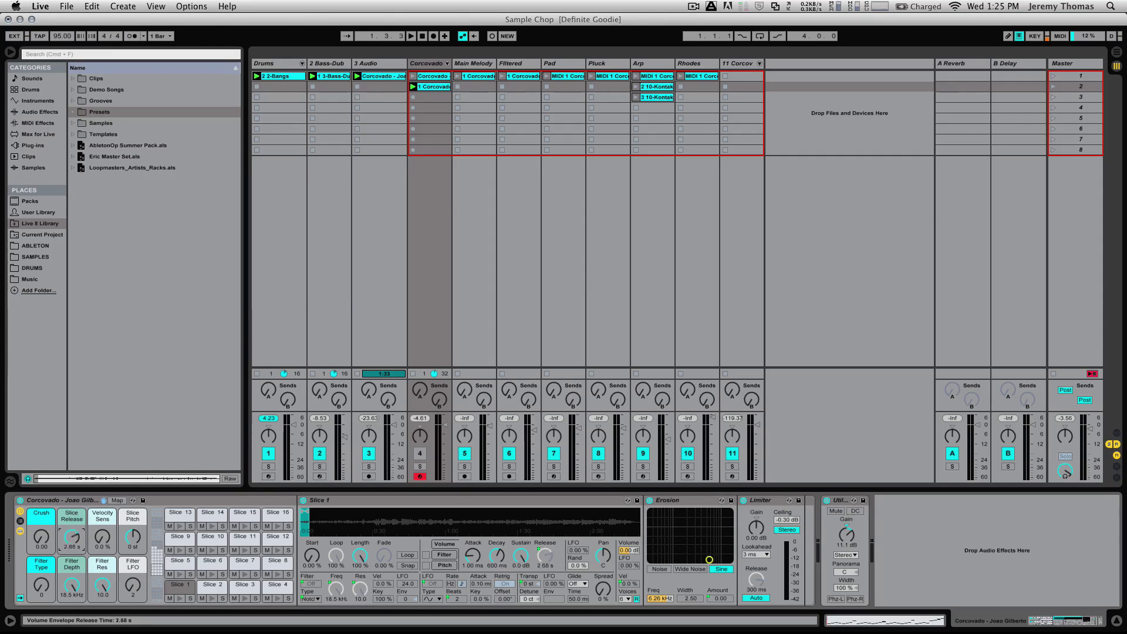
# Step: Set the Corcovado rack's Slice Release macro to 60.0 s
pyautogui.click(126, 538)
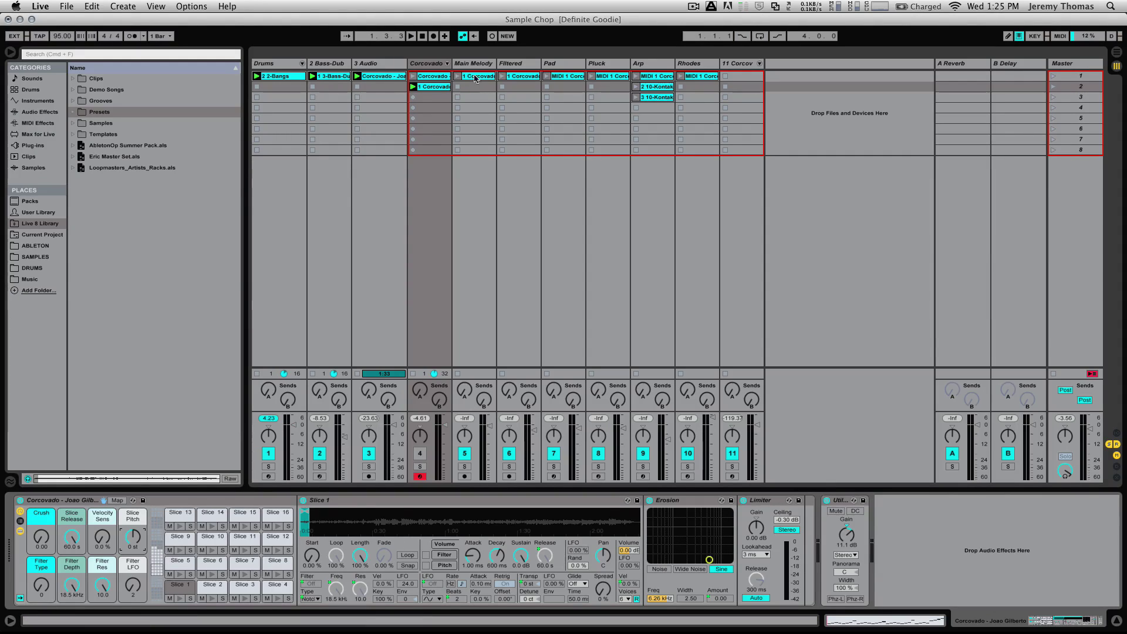
pyautogui.click(439, 64)
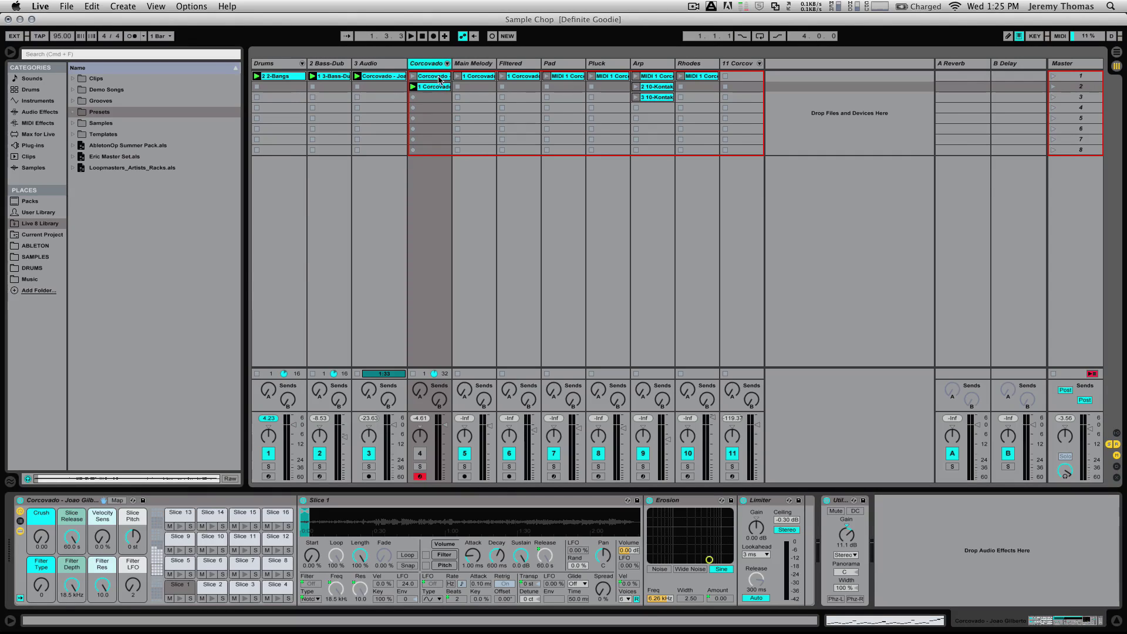
# Step: Solo the Main Melody track and play its Corcovado clip to hear the resampled melody
pyautogui.click(468, 64)
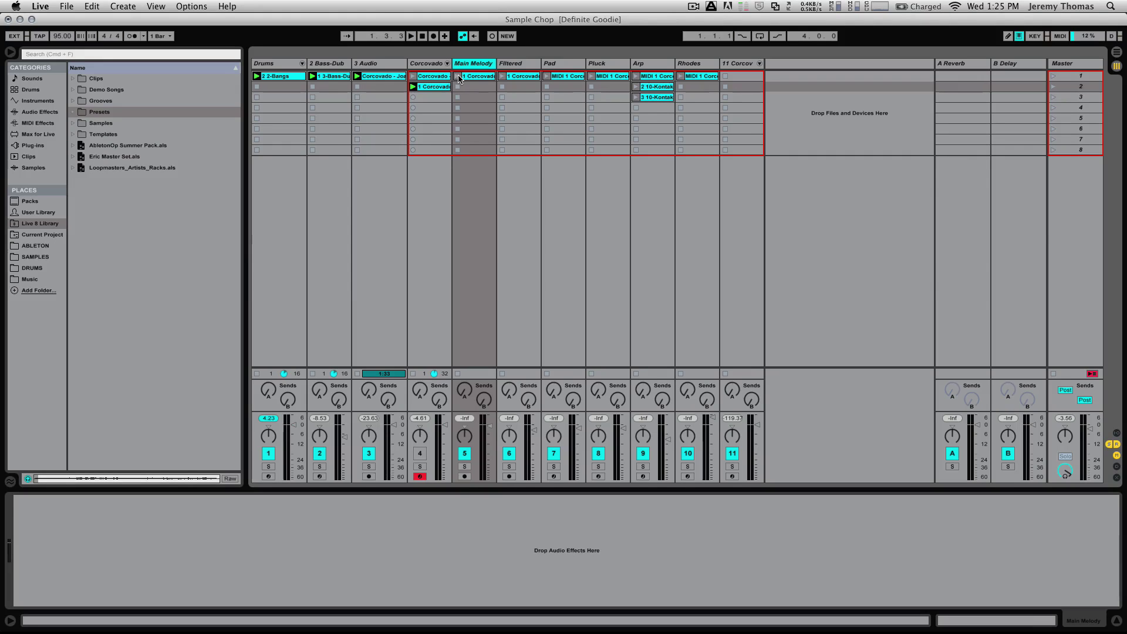
pyautogui.click(464, 466)
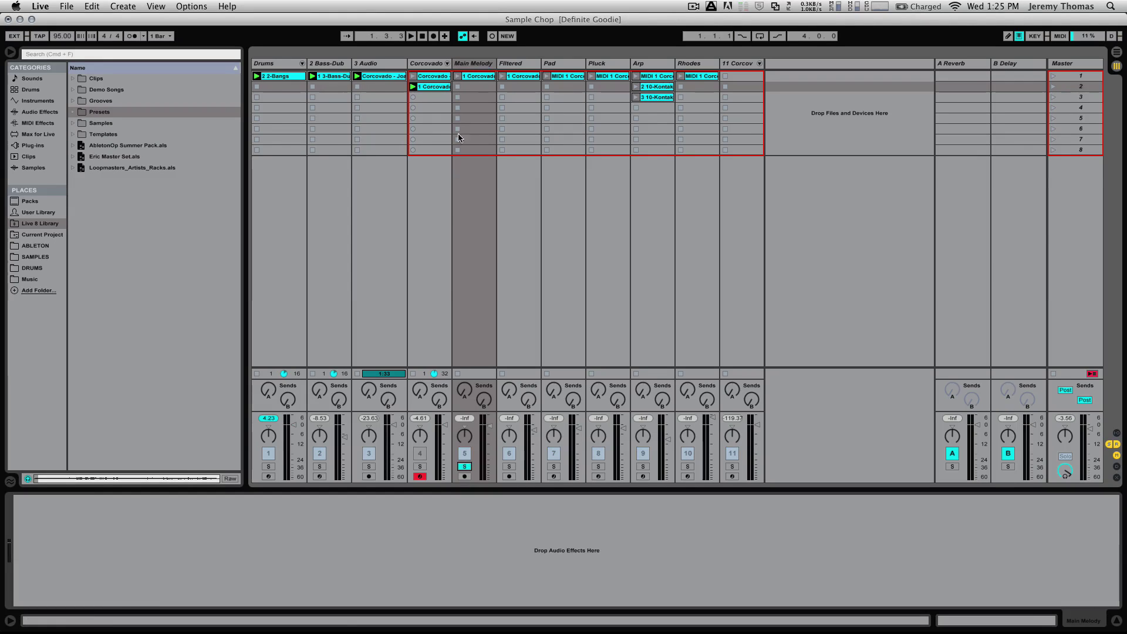
pyautogui.click(457, 77)
pyautogui.click(473, 77)
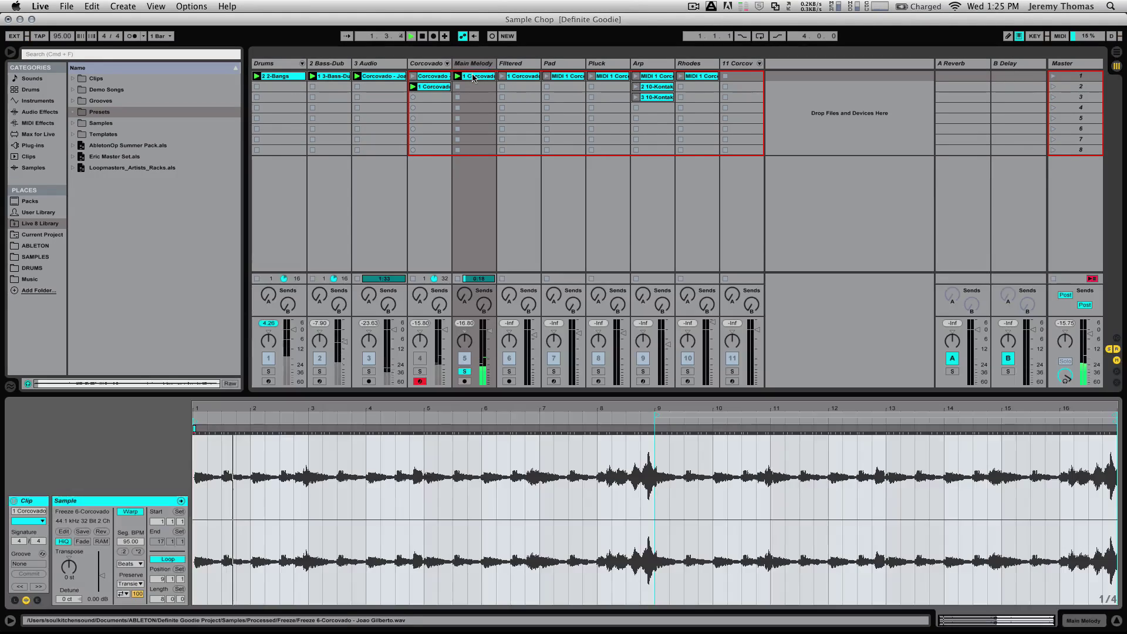
# Step: Duplicate the Corcovado slice track
pyautogui.click(432, 63)
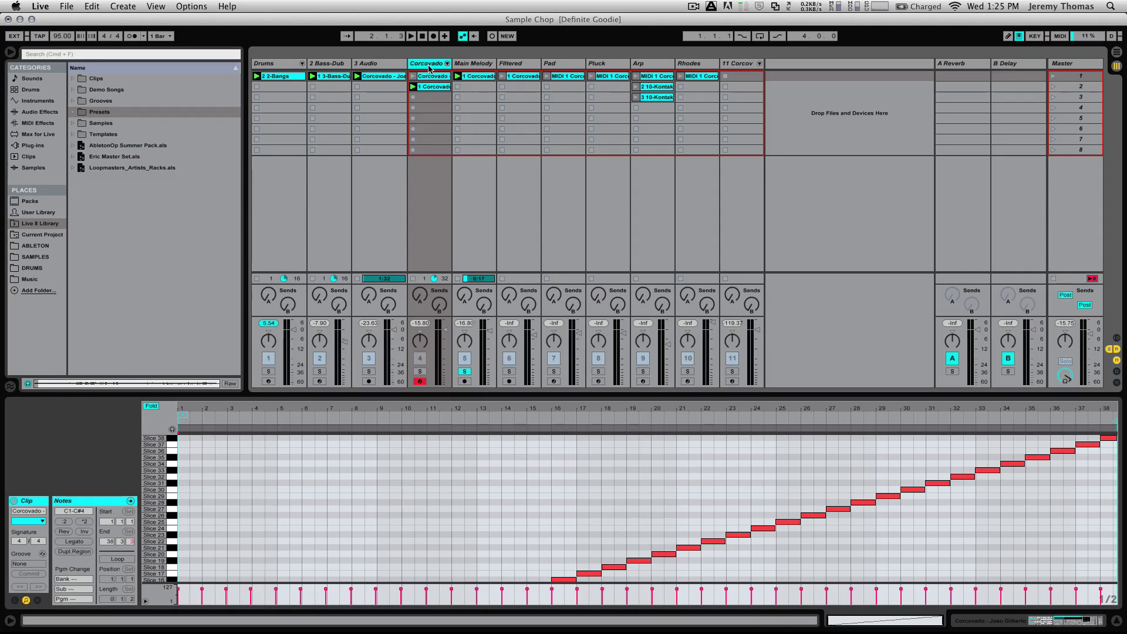
pyautogui.press('super+c')
pyautogui.press('super+d')
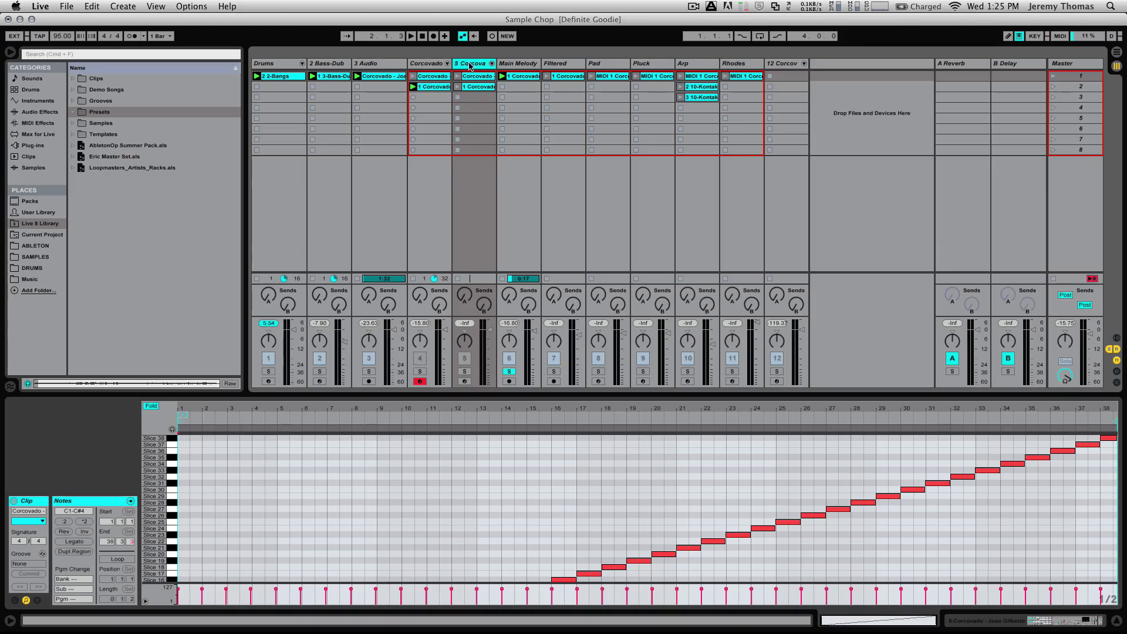
# Step: Freeze the duplicated Corcovado track
pyautogui.click(422, 66)
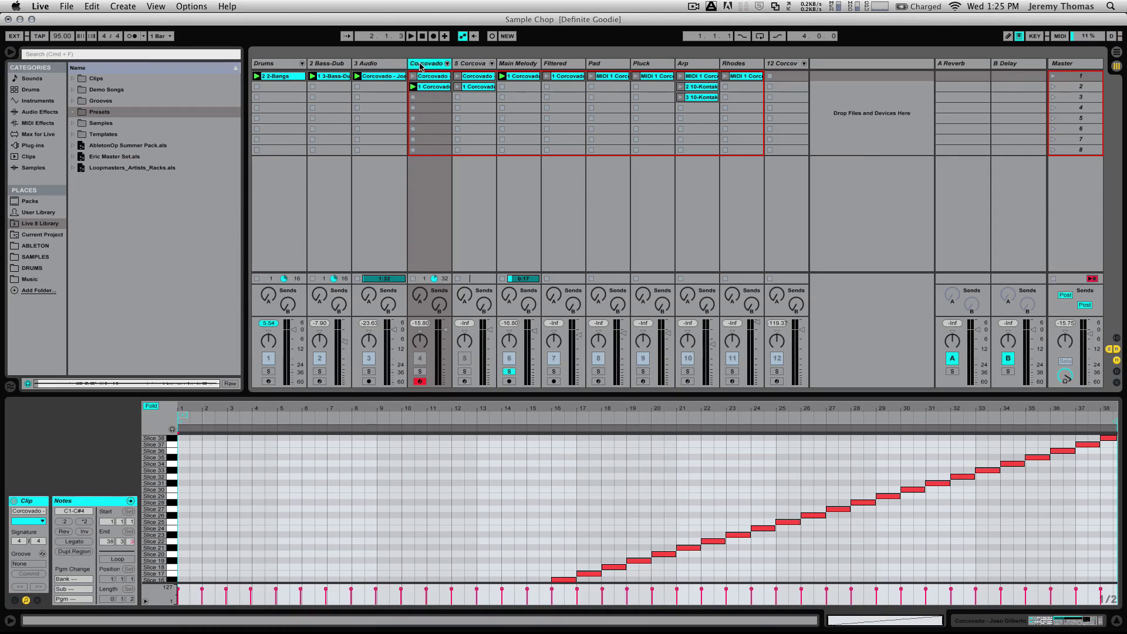
pyautogui.click(467, 66)
pyautogui.rightClick(467, 66)
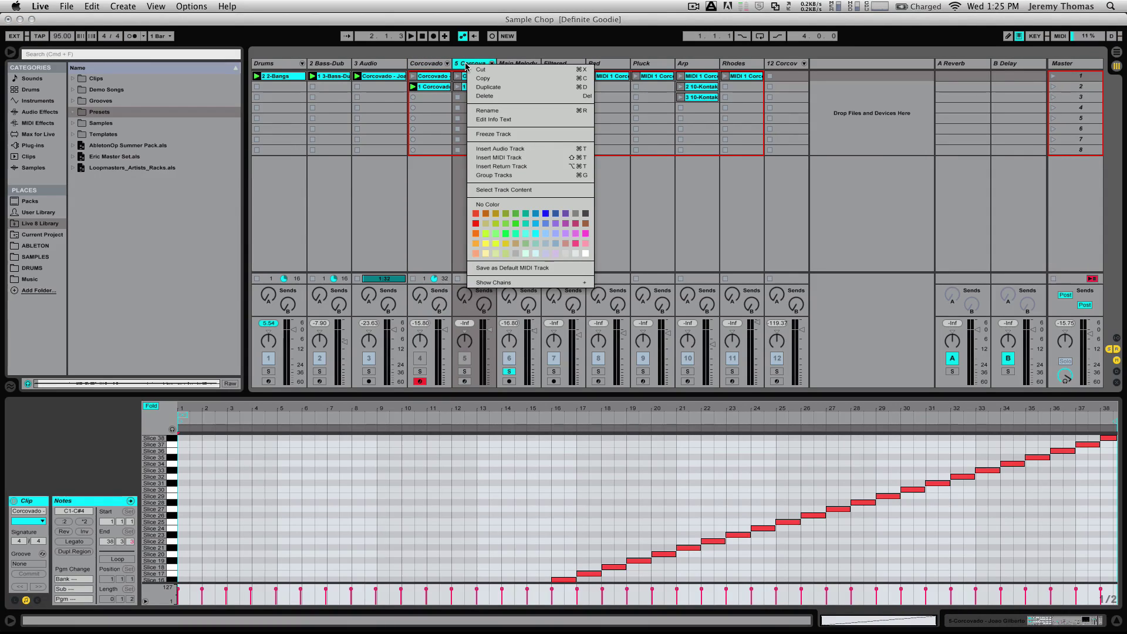
pyautogui.click(500, 135)
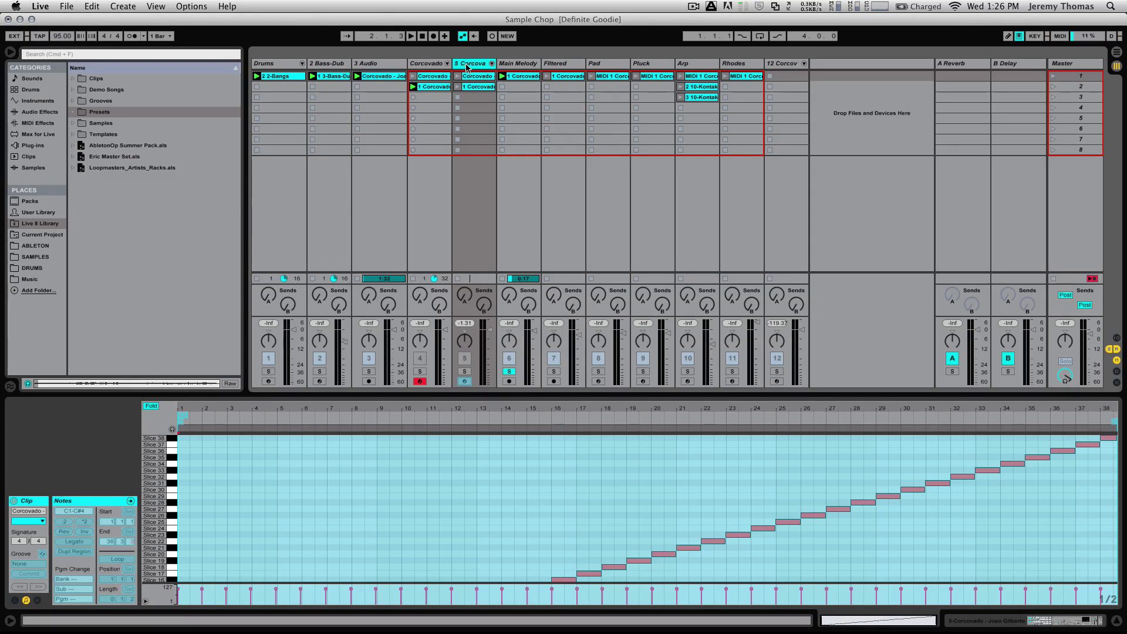
# Step: Flatten the frozen Corcovado duplicate to audio and delete that track
pyautogui.rightClick(470, 67)
pyautogui.click(487, 144)
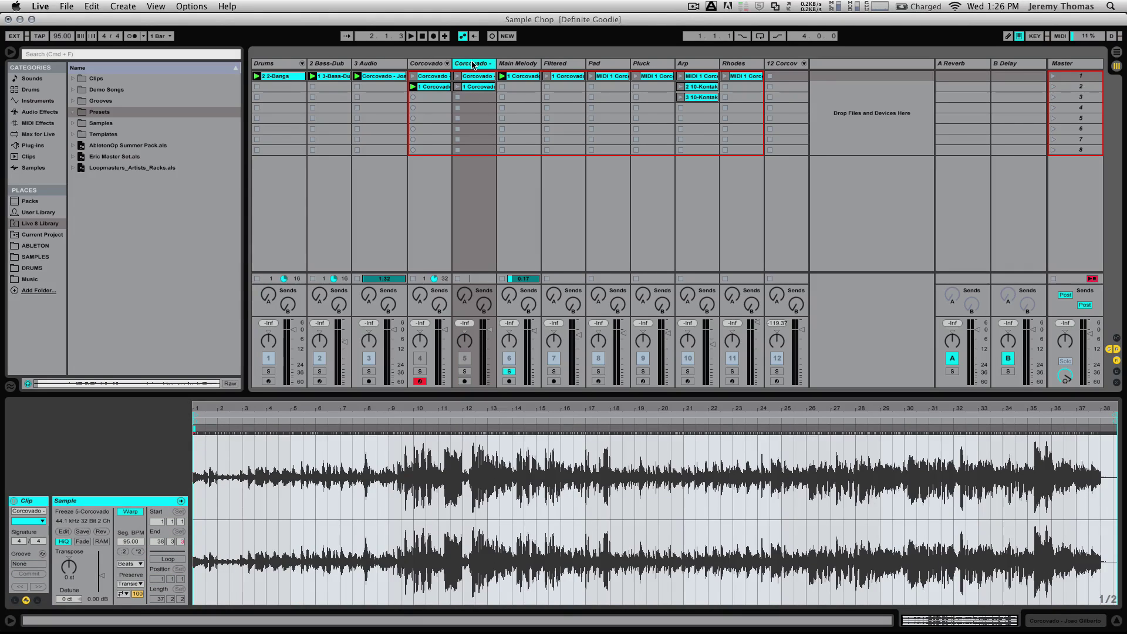
pyautogui.press('Delete')
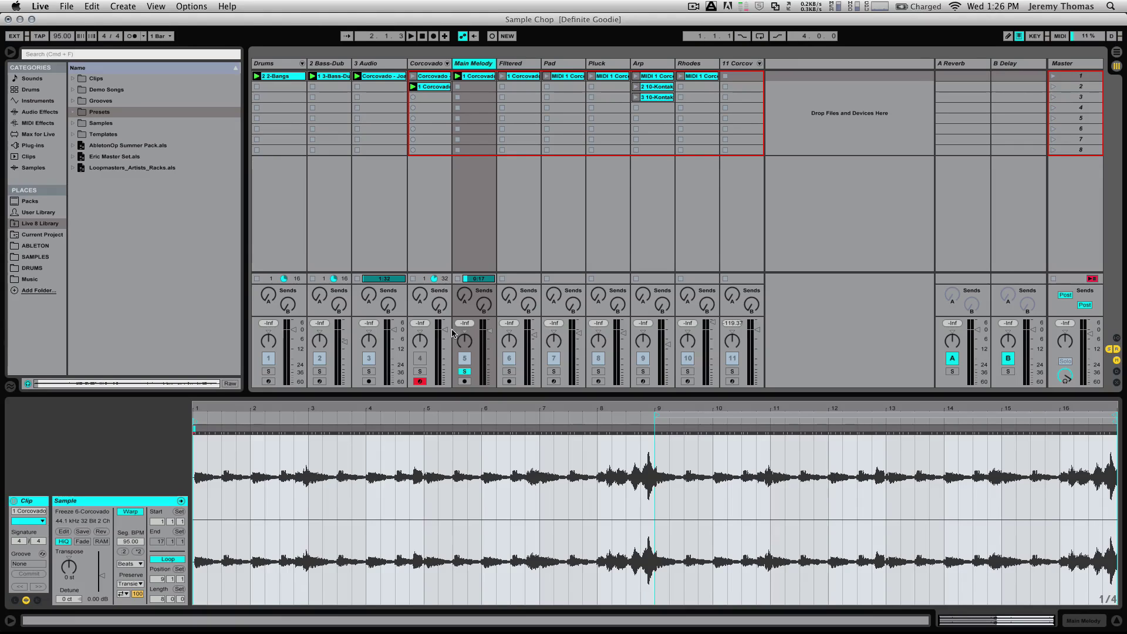
# Step: Play the soloed Main Melody clip briefly, stop playback and turn off the track's solo
pyautogui.press('space')
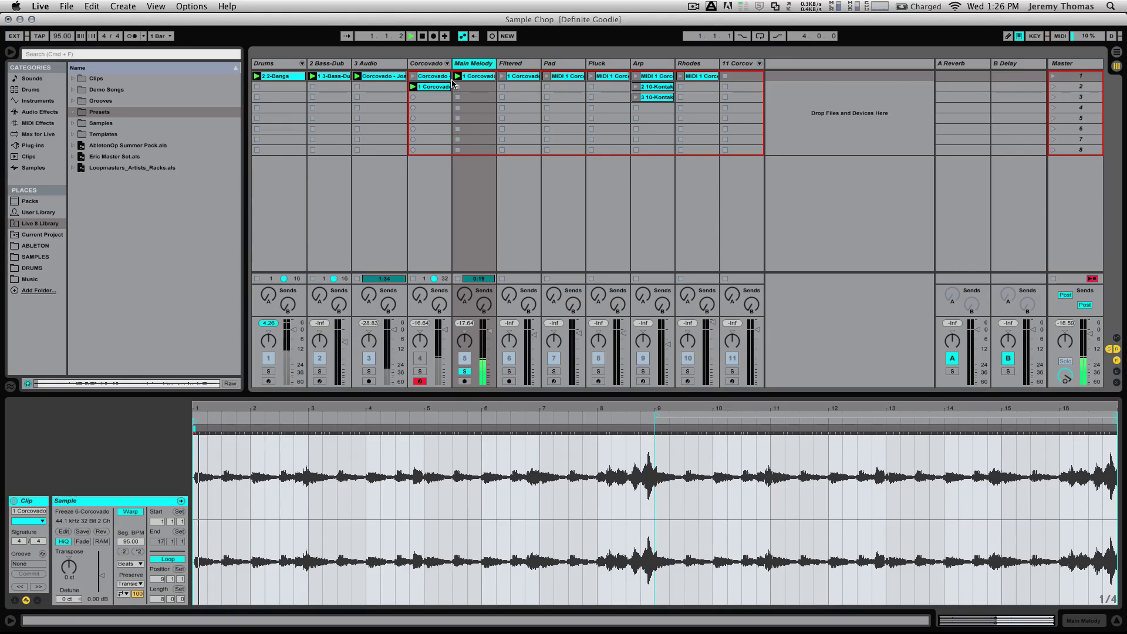
pyautogui.press('space')
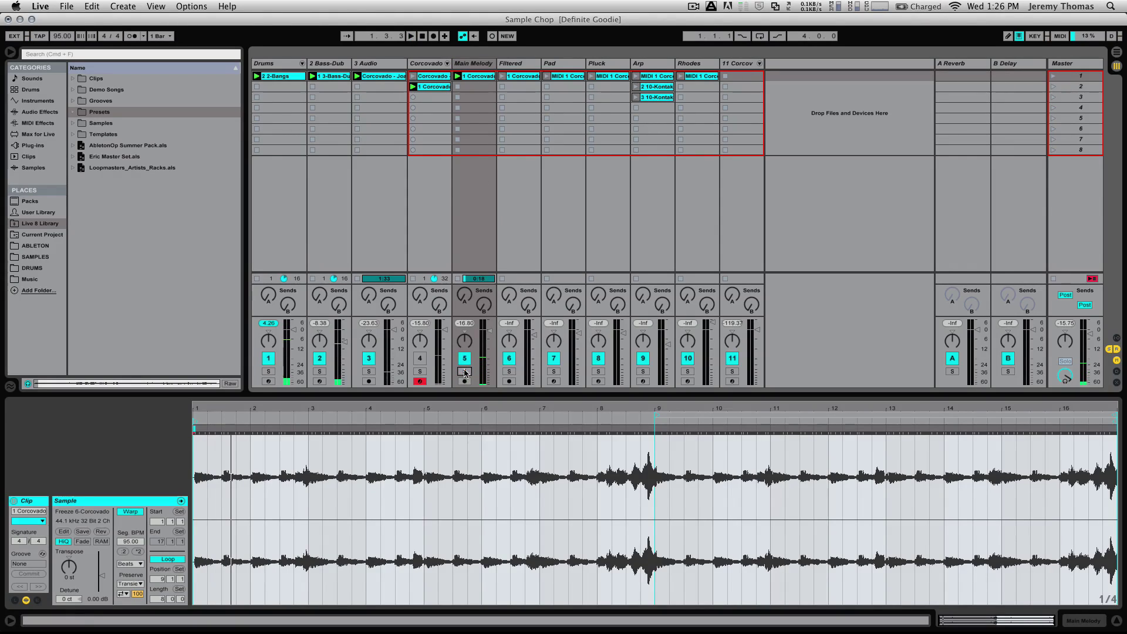
# Step: Convert the harmony of the Main Melody clip to a new MIDI track
pyautogui.click(472, 78)
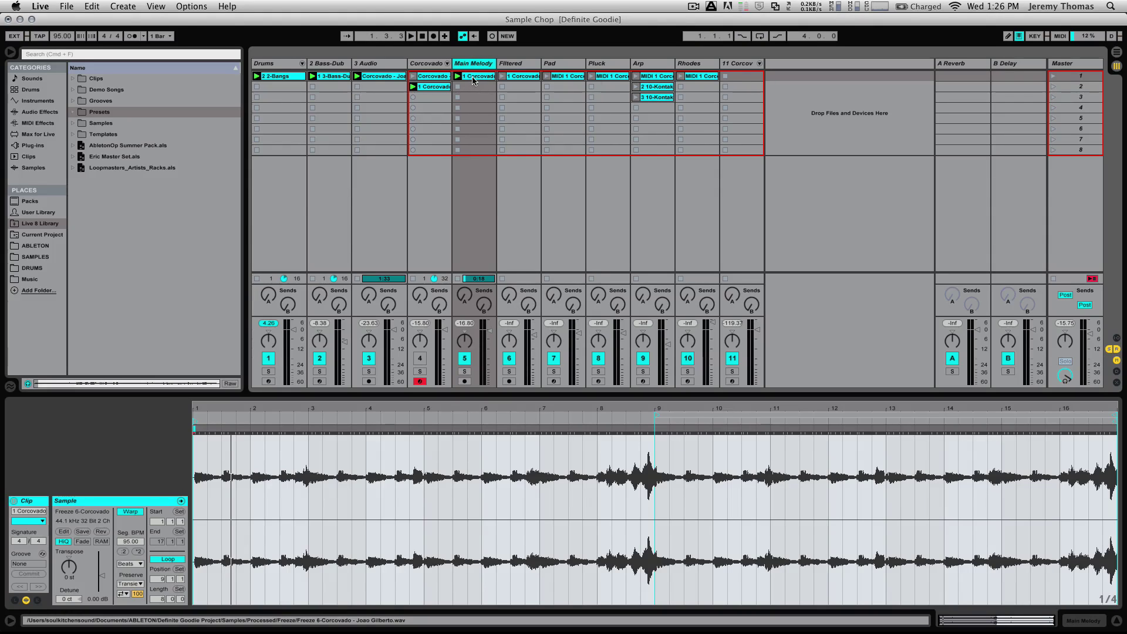
pyautogui.rightClick(473, 80)
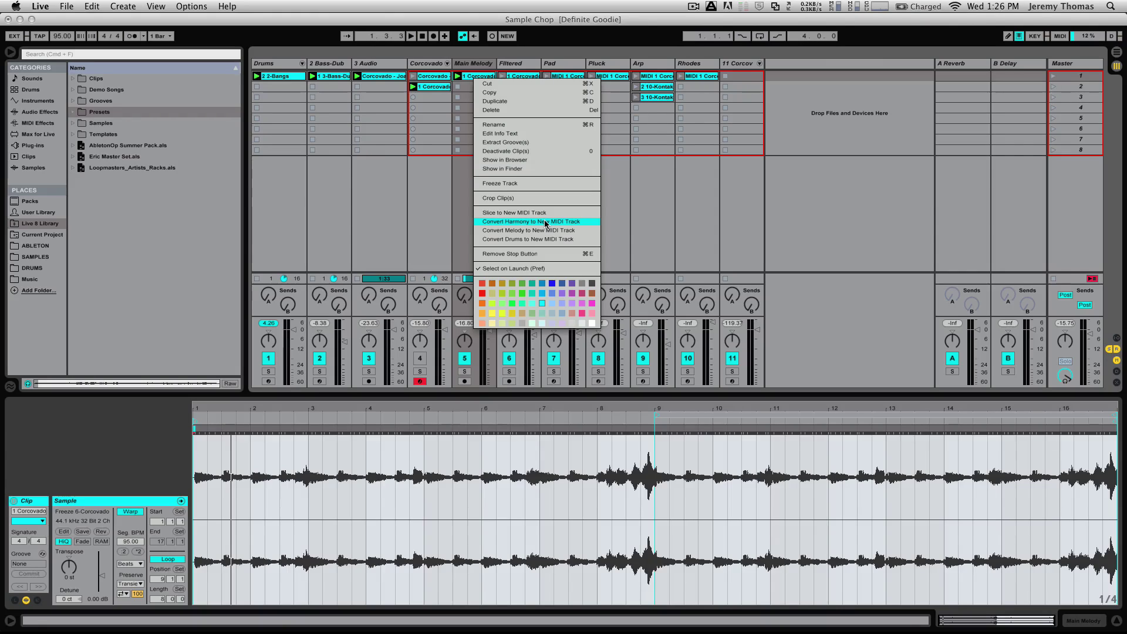
pyautogui.click(783, 232)
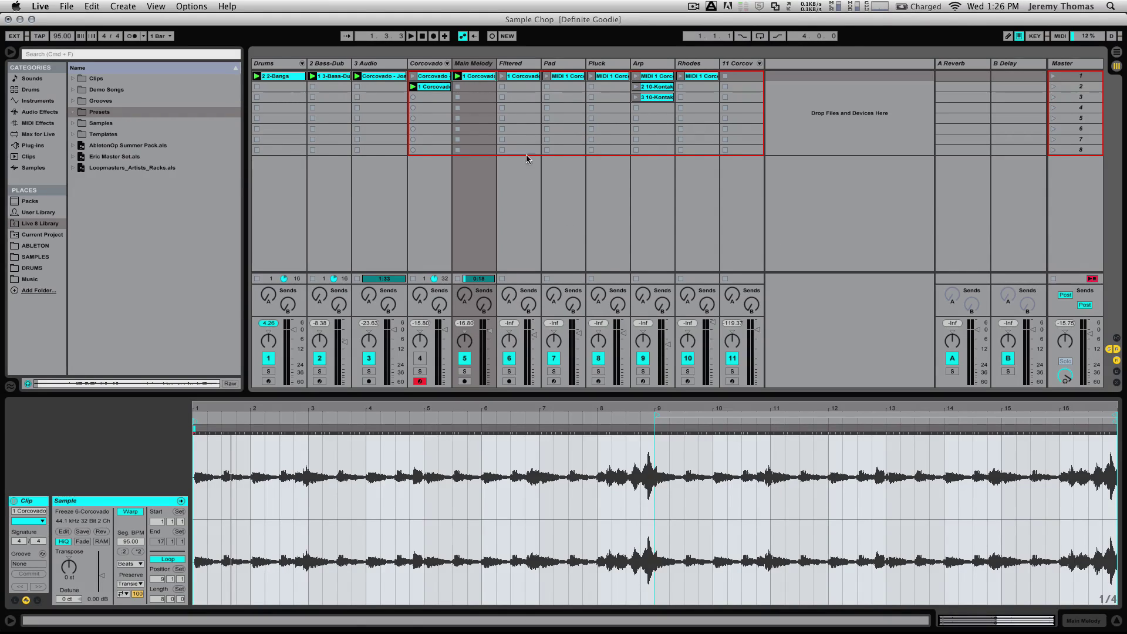
pyautogui.rightClick(476, 77)
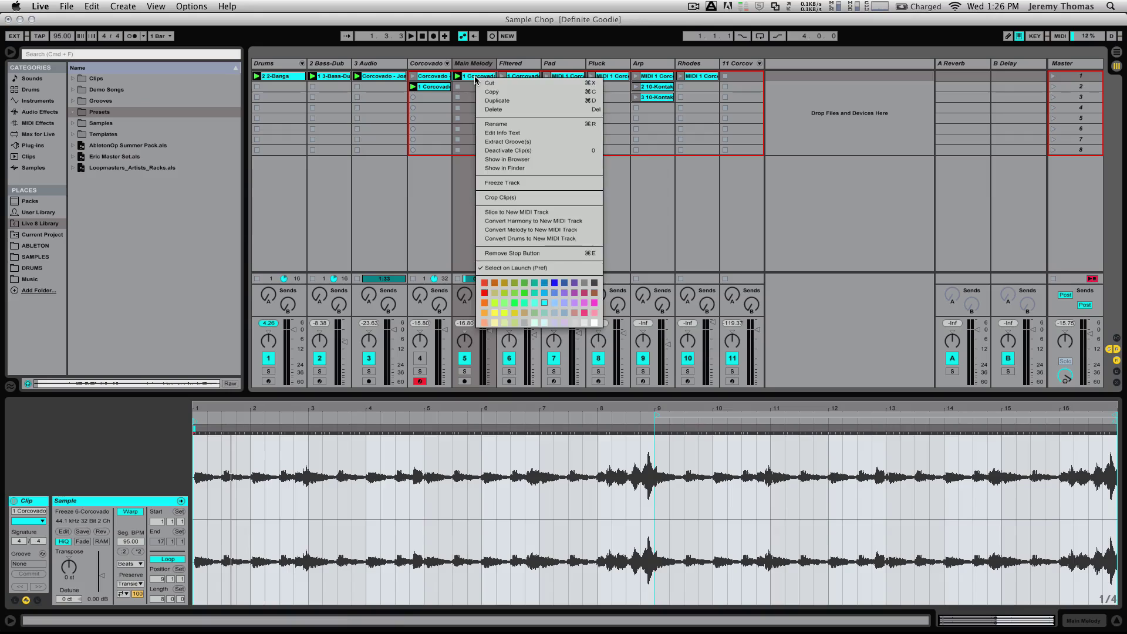
pyautogui.click(501, 212)
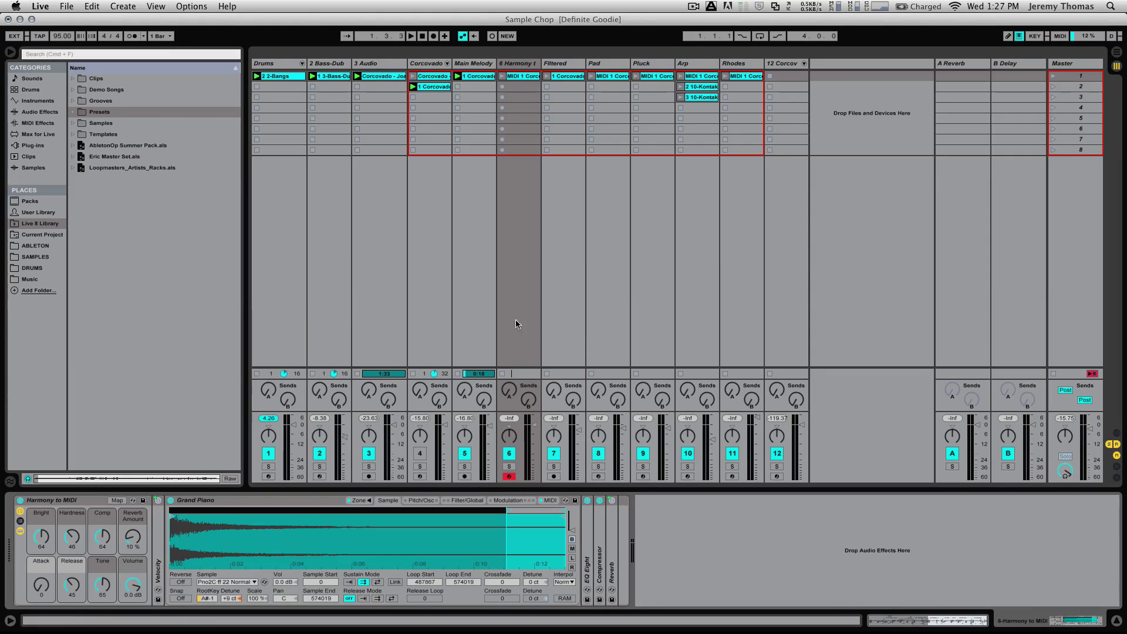
# Step: Play the new Harmony to MIDI track's clip in solo and delete the track
pyautogui.click(509, 466)
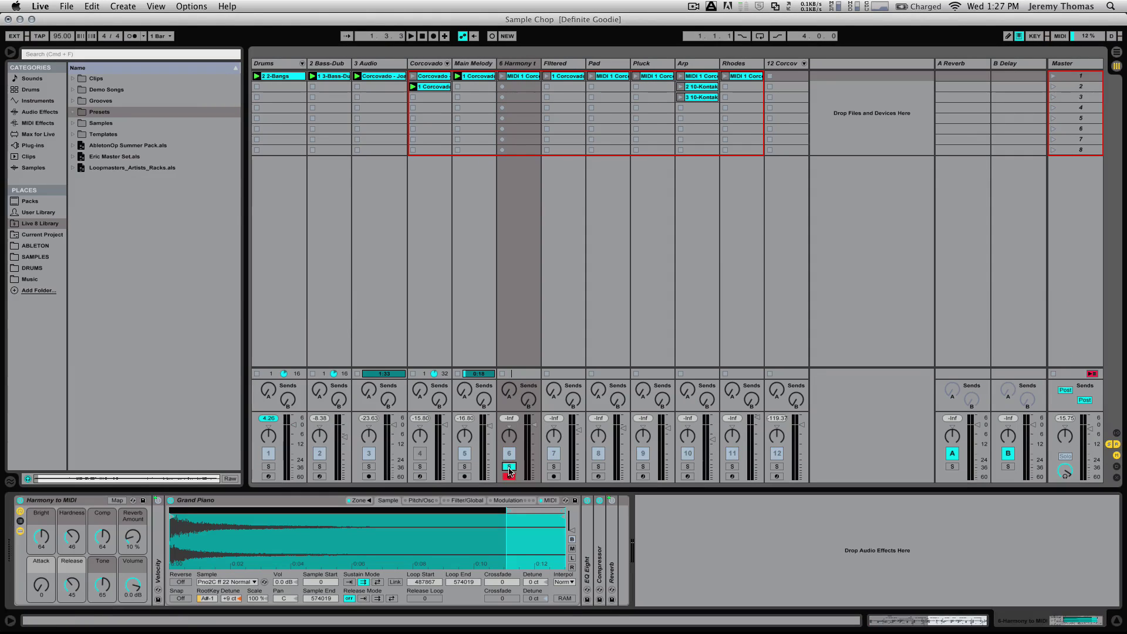
pyautogui.click(502, 77)
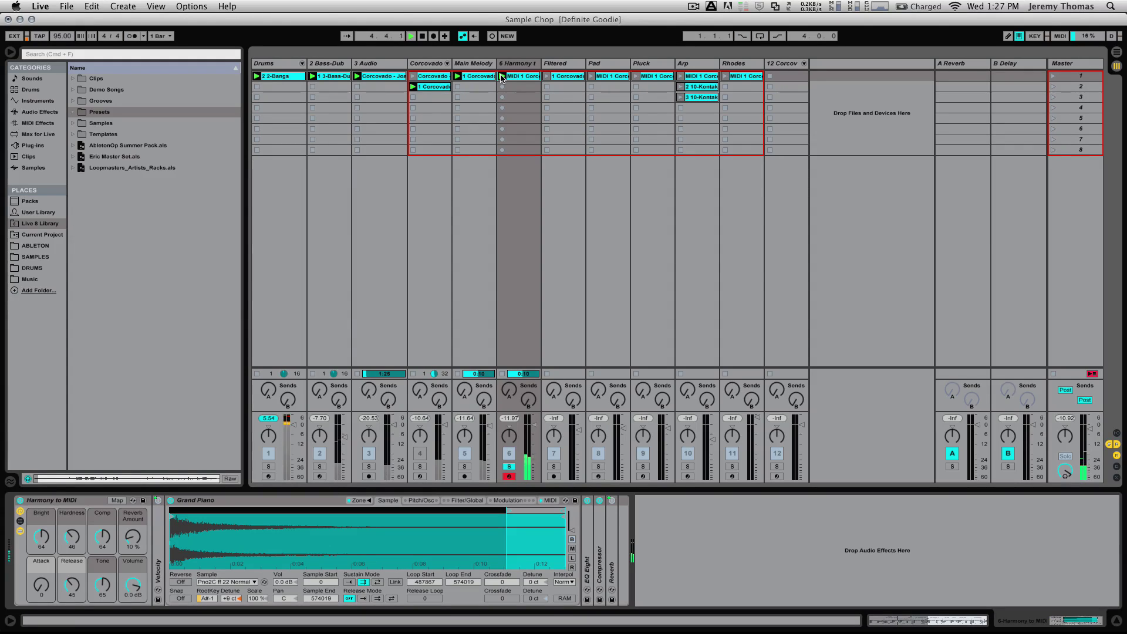
pyautogui.click(509, 466)
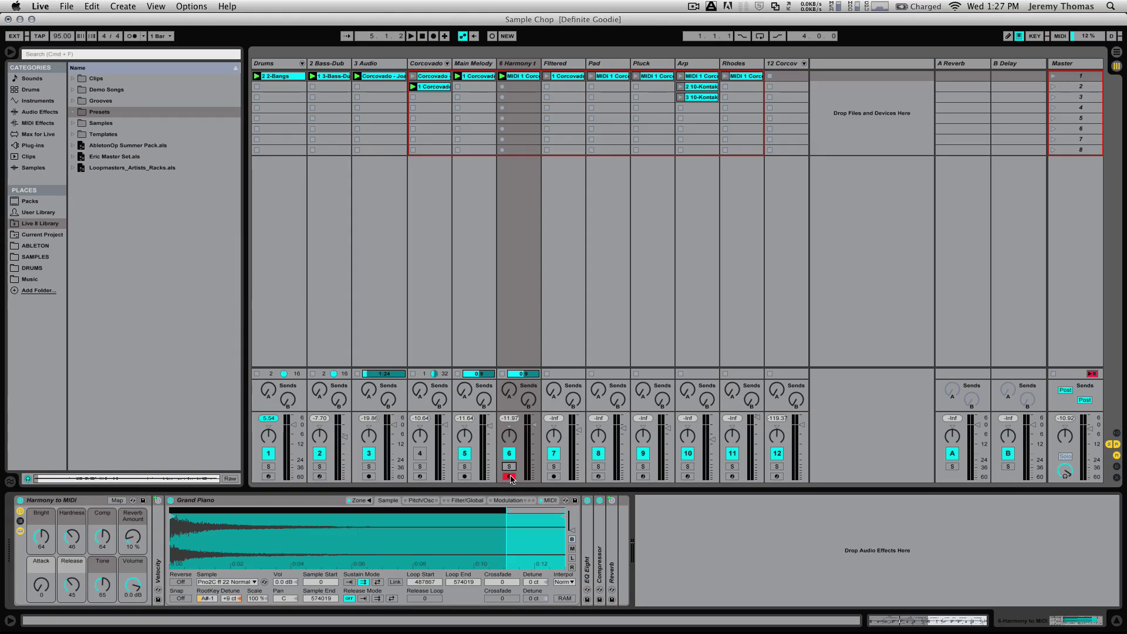
pyautogui.click(509, 66)
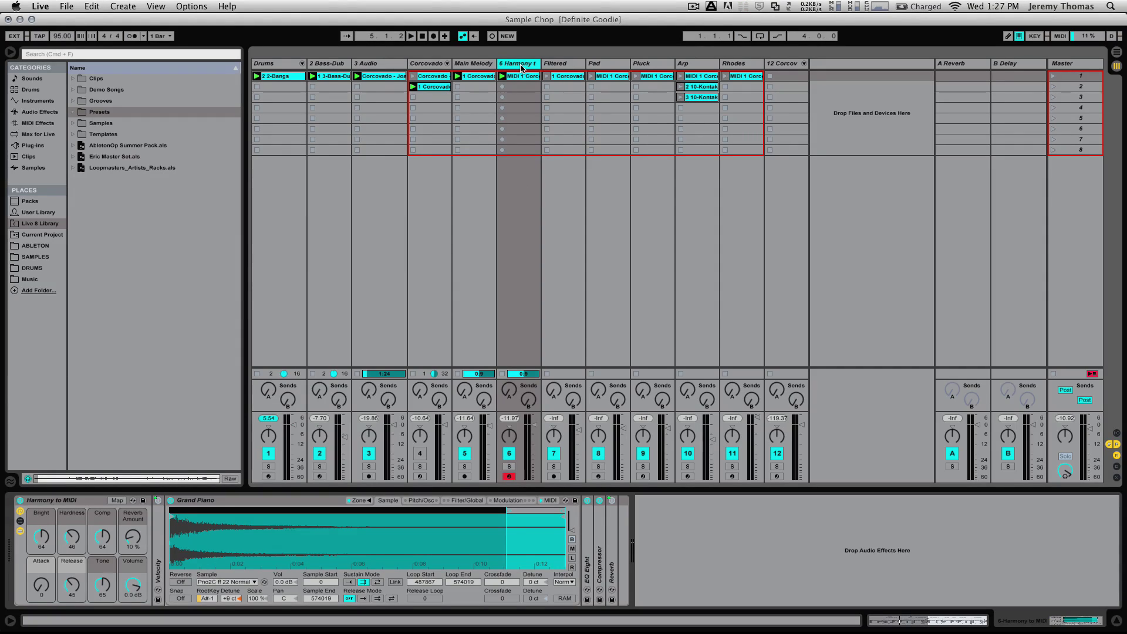
pyautogui.press('Delete')
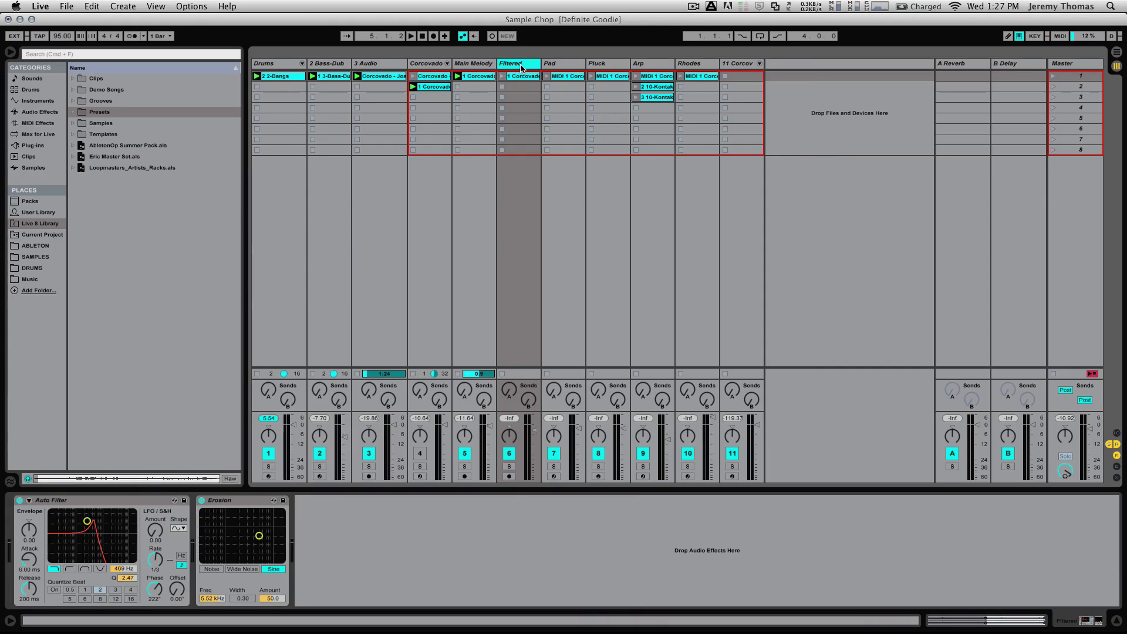
# Step: Launch the Rhodes track's clip and listen to it in solo and in the full mix
pyautogui.click(688, 66)
pyautogui.click(687, 467)
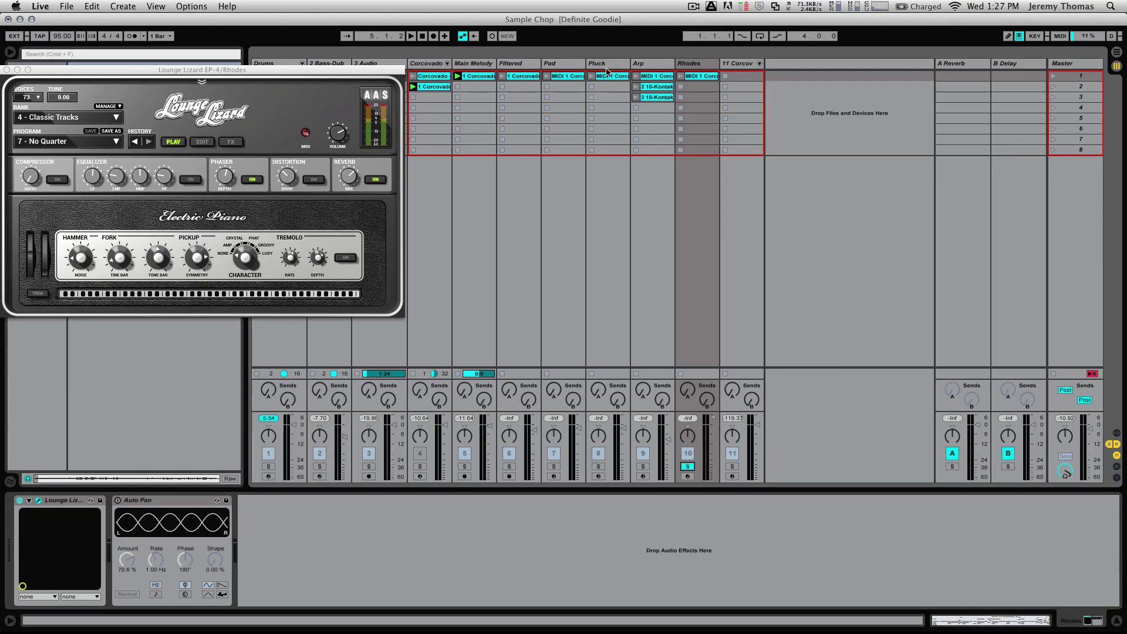
pyautogui.click(680, 77)
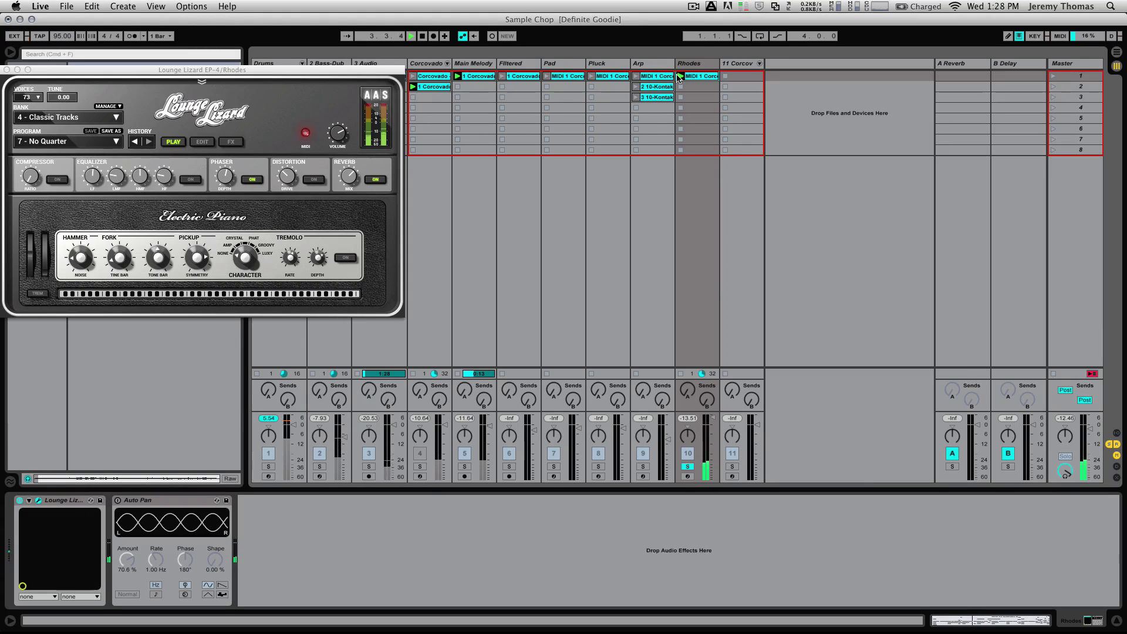
pyautogui.click(688, 467)
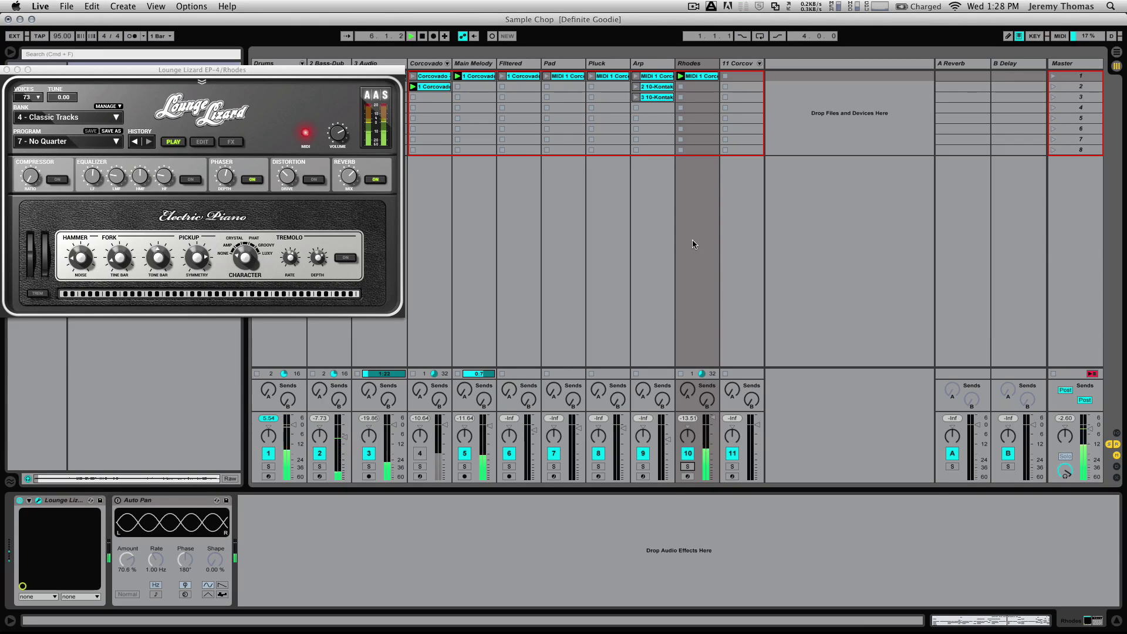
pyautogui.press('space')
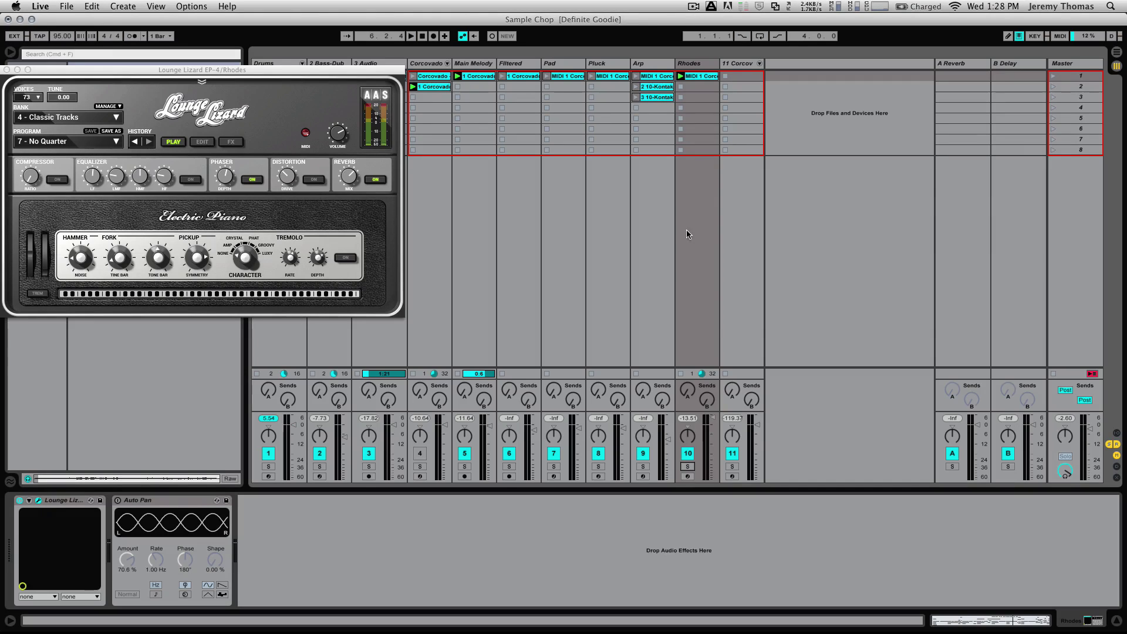
# Step: Replay the Rhodes part in solo, stop playback and turn the solo off
pyautogui.click(685, 465)
pyautogui.press('space')
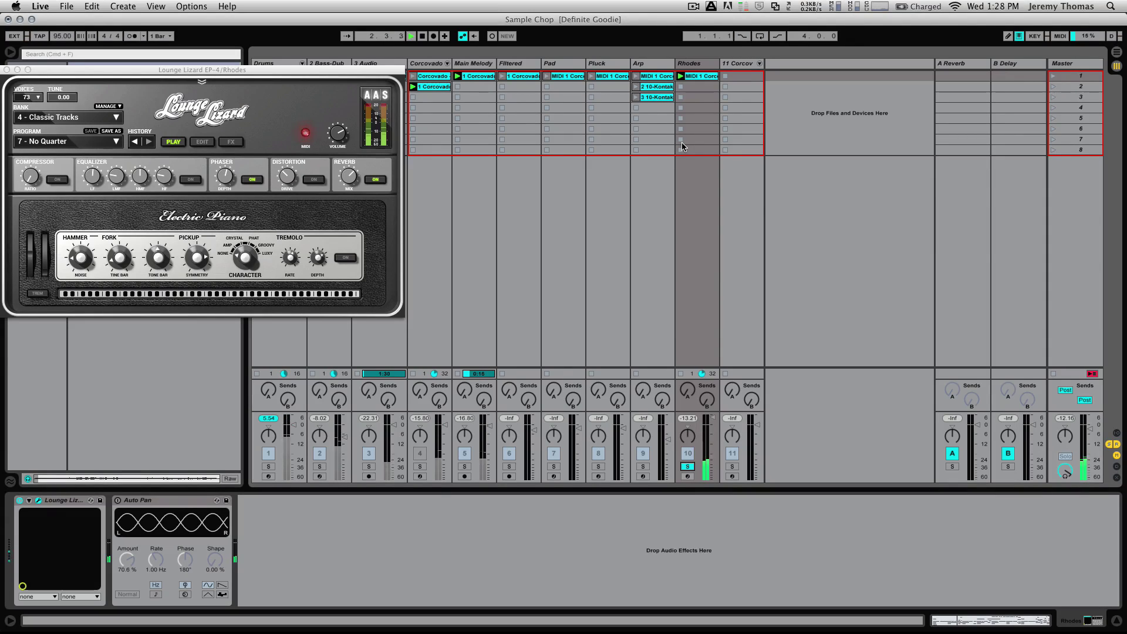
pyautogui.press('space')
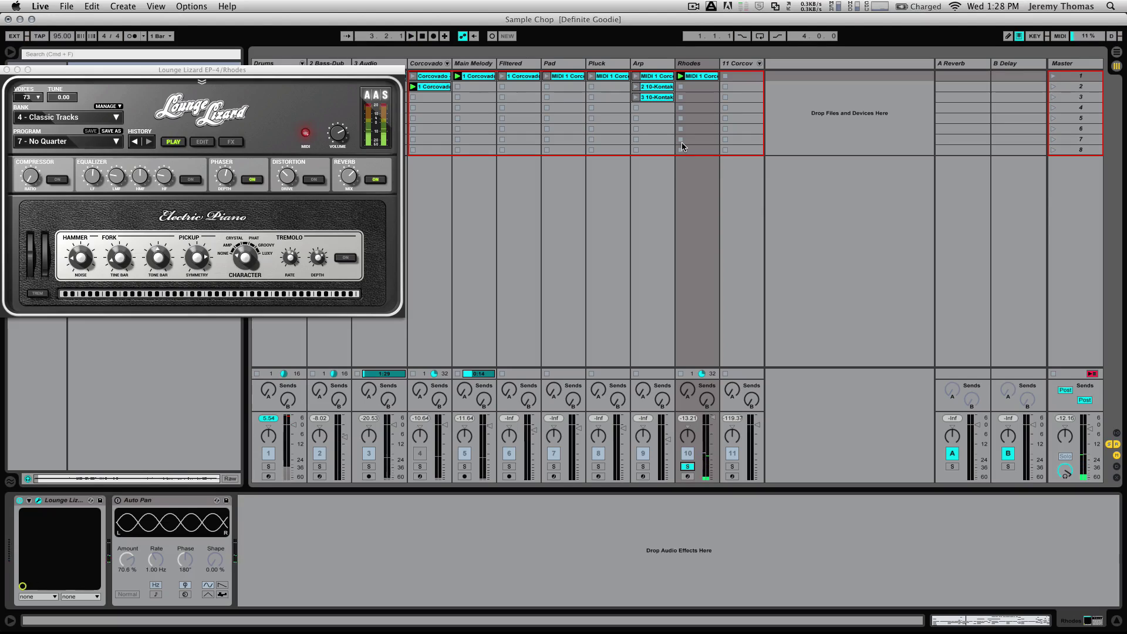
pyautogui.click(687, 476)
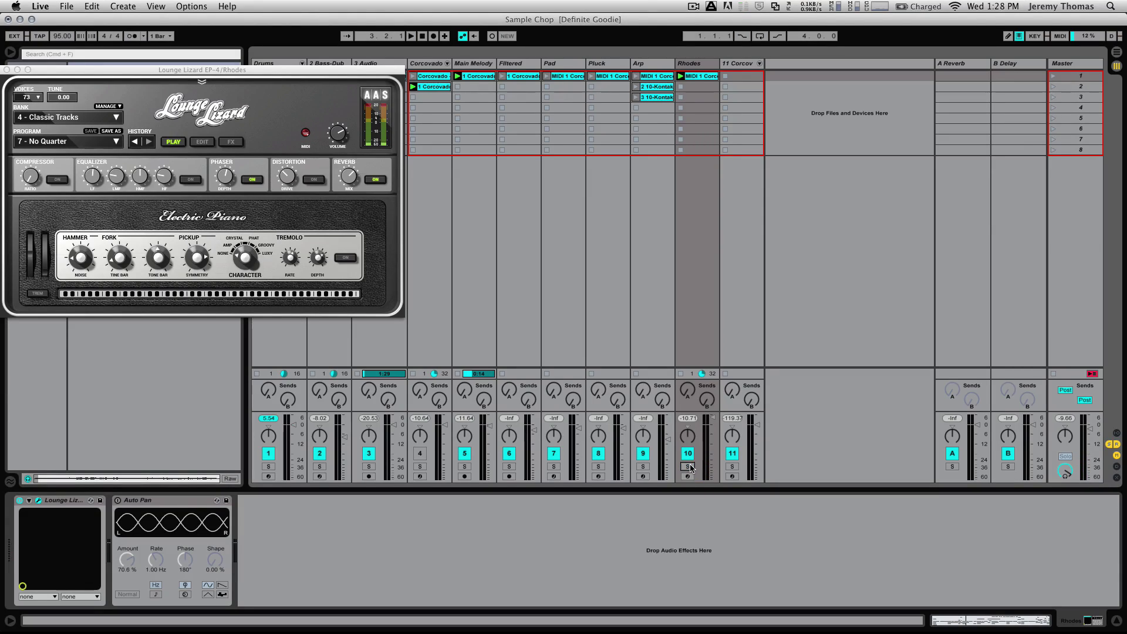
# Step: Stop the Corcovado, Main Melody and 3 Audio clips and play the drums, bass and Rhodes together
pyautogui.moveTo(316, 78); pyautogui.dragTo(233, 74)
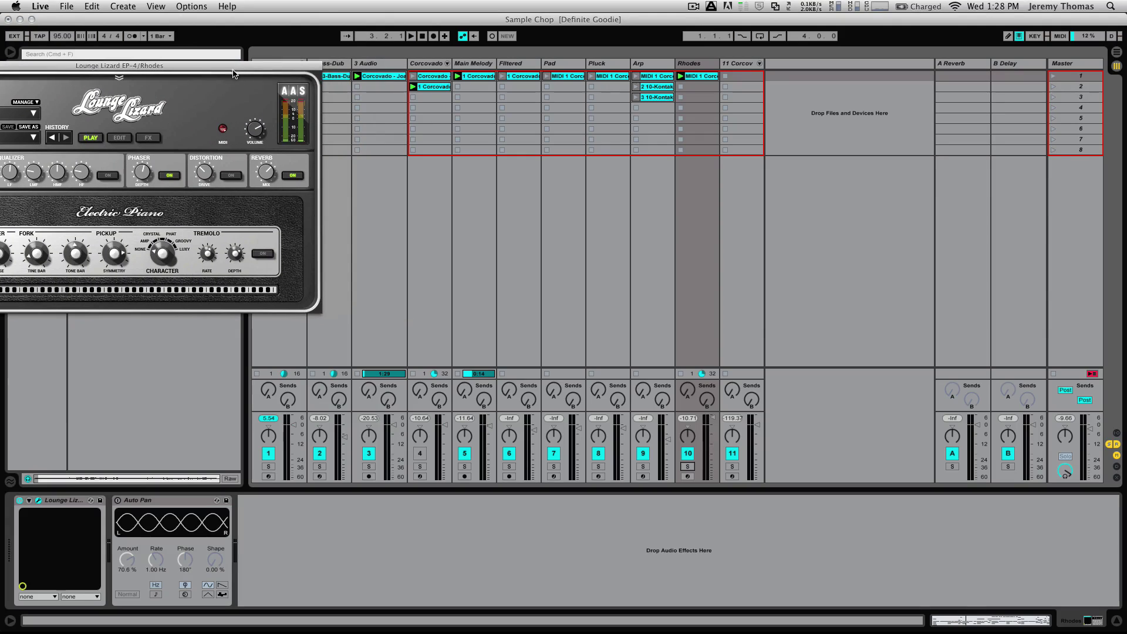
pyautogui.click(438, 96)
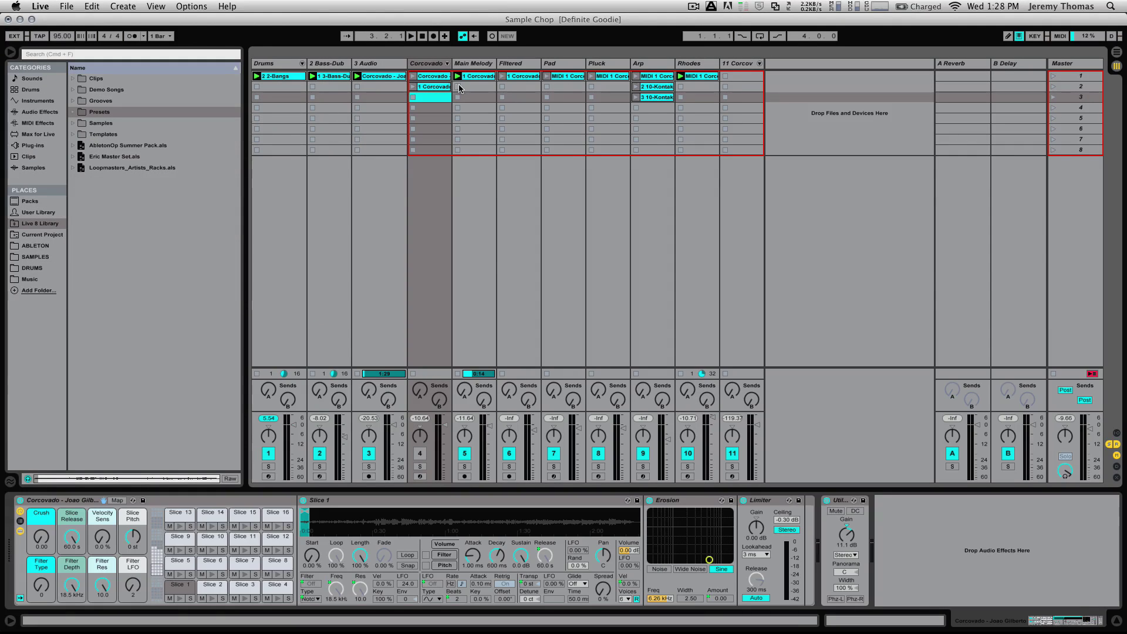
pyautogui.click(458, 87)
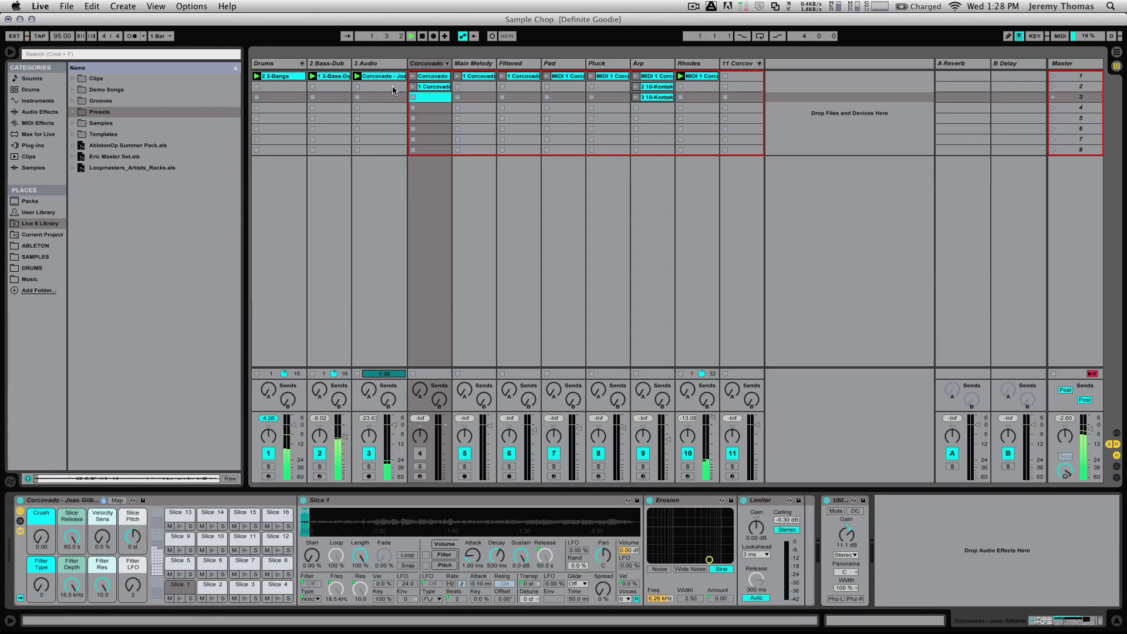
pyautogui.click(356, 88)
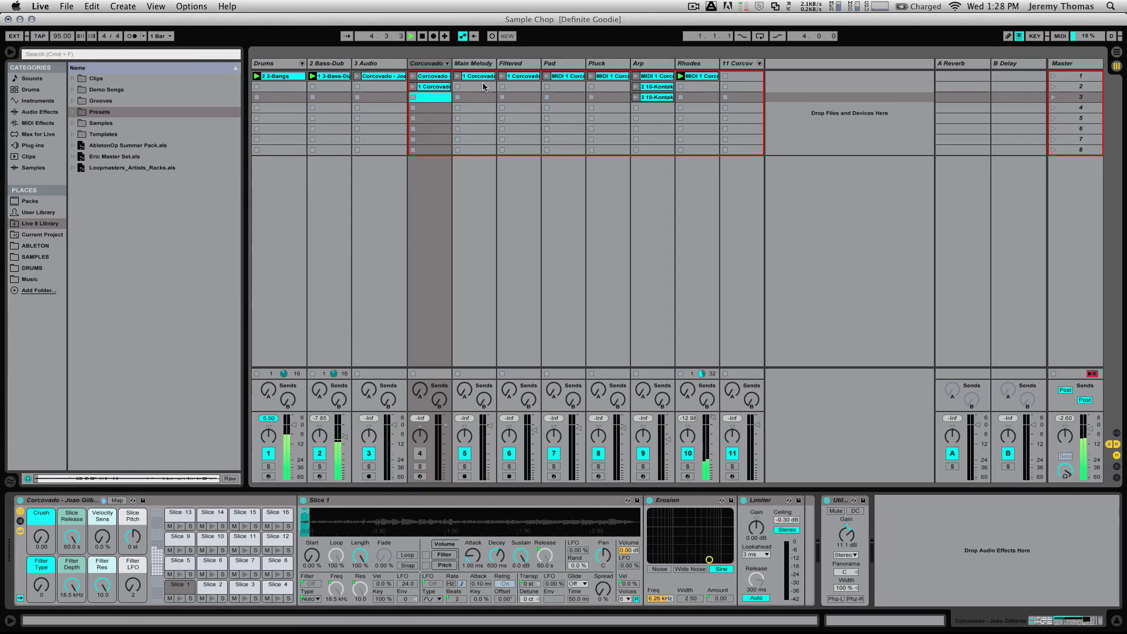
# Step: Launch the Main Melody clip with the drums, bass and Rhodes, and delete the 3 Audio track
pyautogui.click(457, 76)
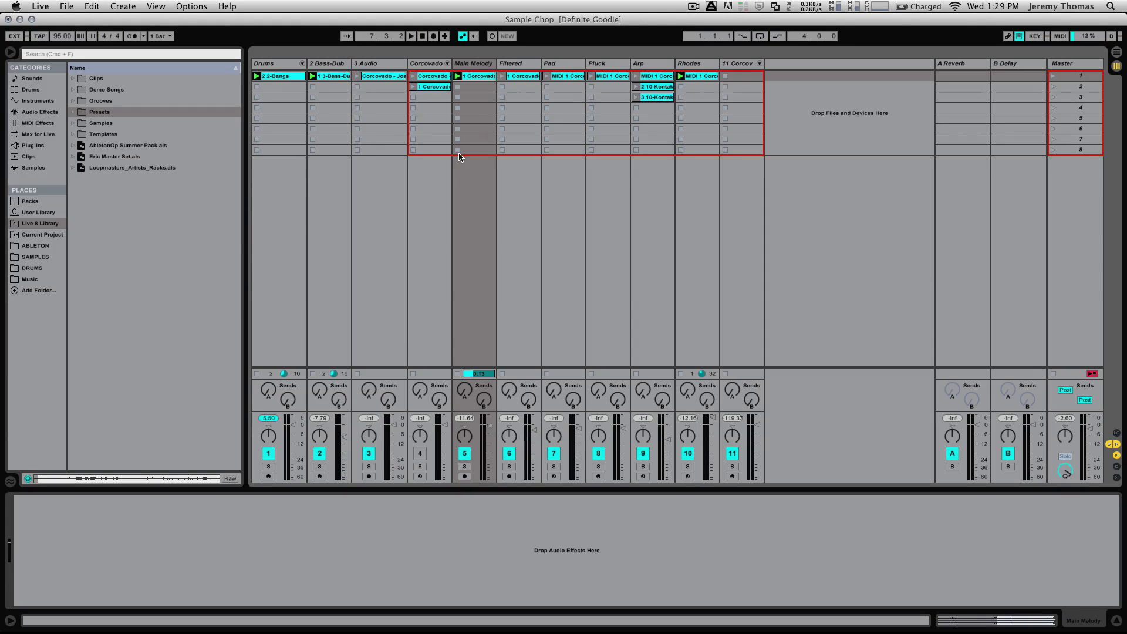
pyautogui.click(373, 64)
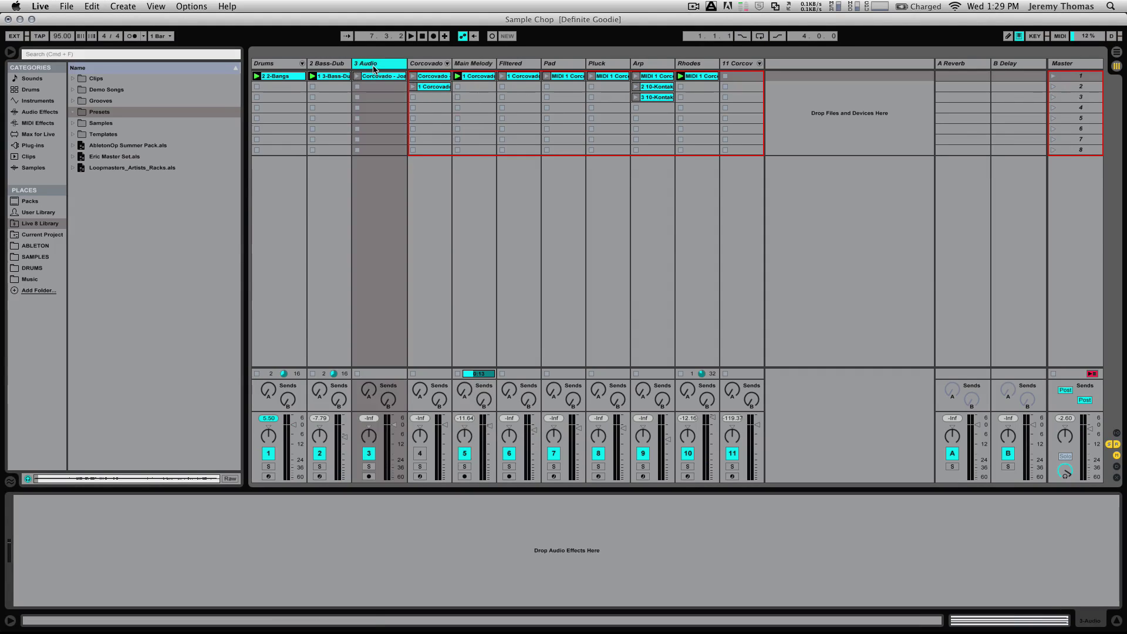
pyautogui.press('Delete')
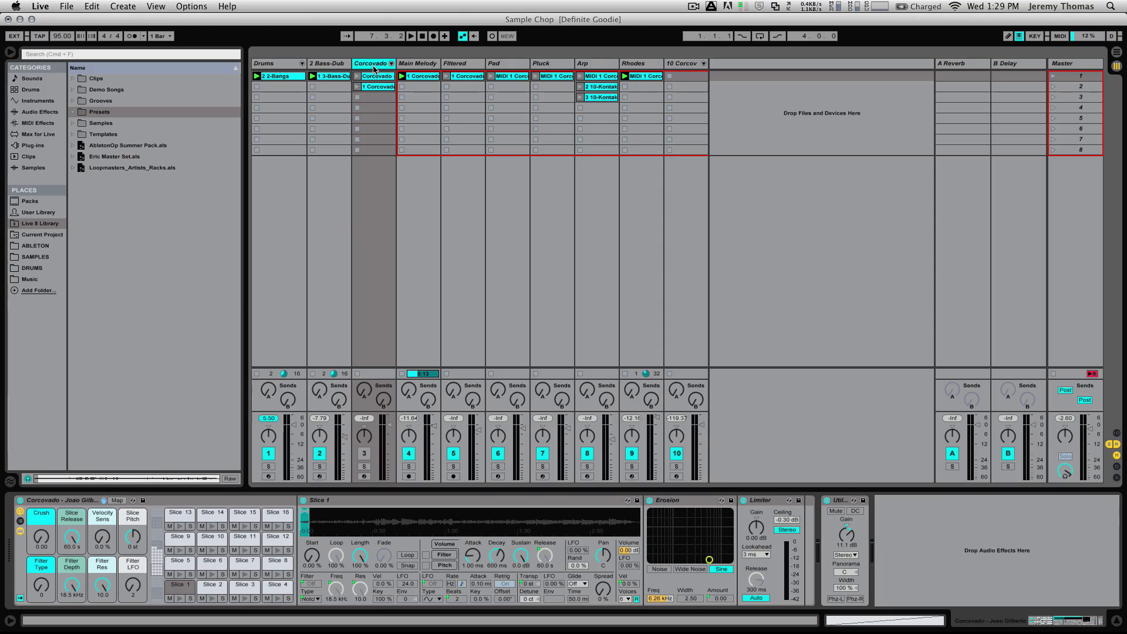
# Step: Play the Arp track's third clip in solo and open the track's Kontakt 5 instrument window
pyautogui.click(580, 97)
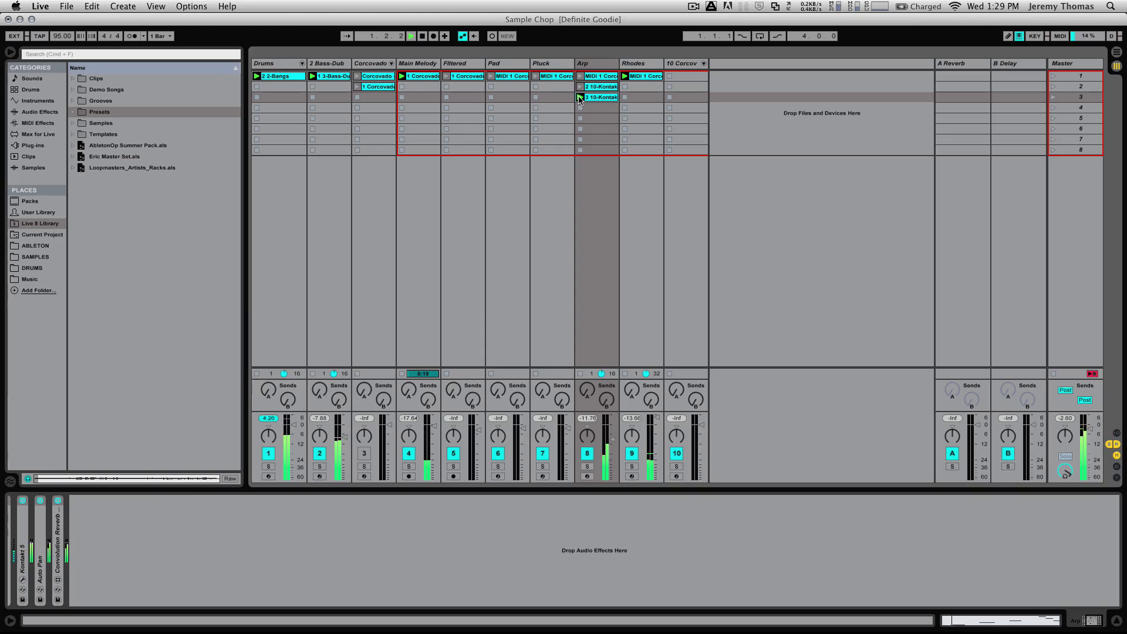
pyautogui.click(585, 466)
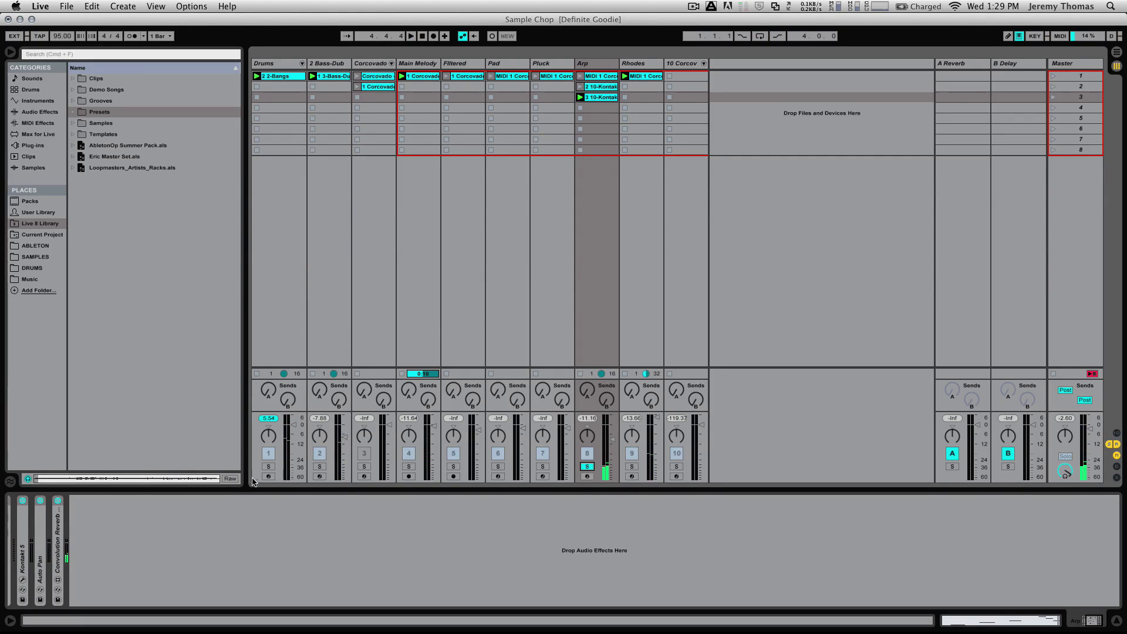
pyautogui.hscroll(-5, 118, 531)
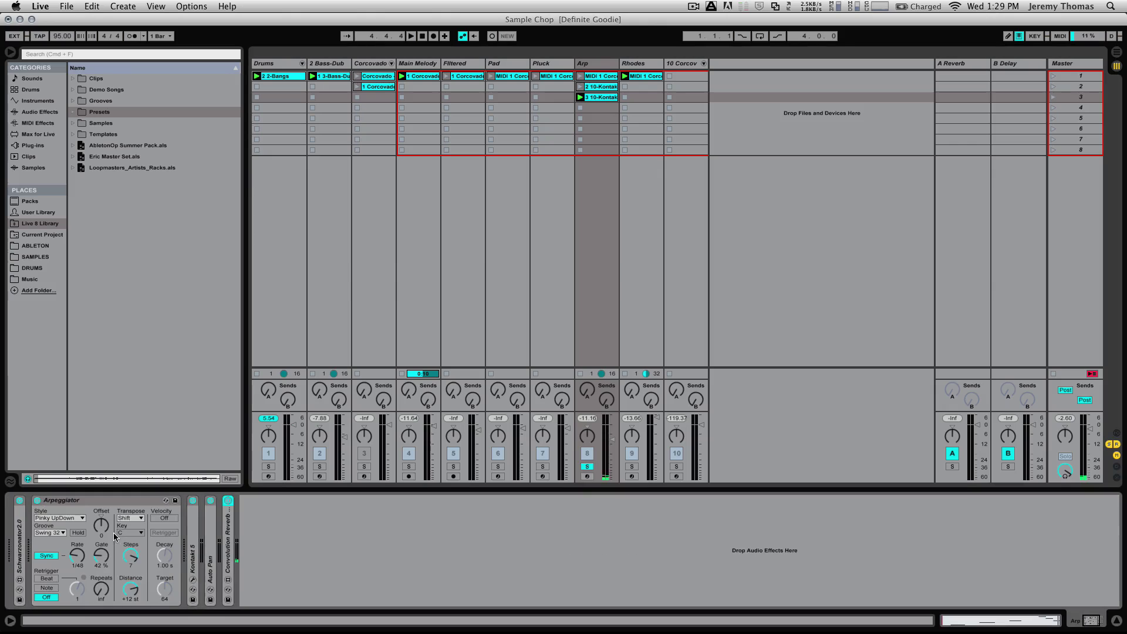
pyautogui.doubleClick(196, 536)
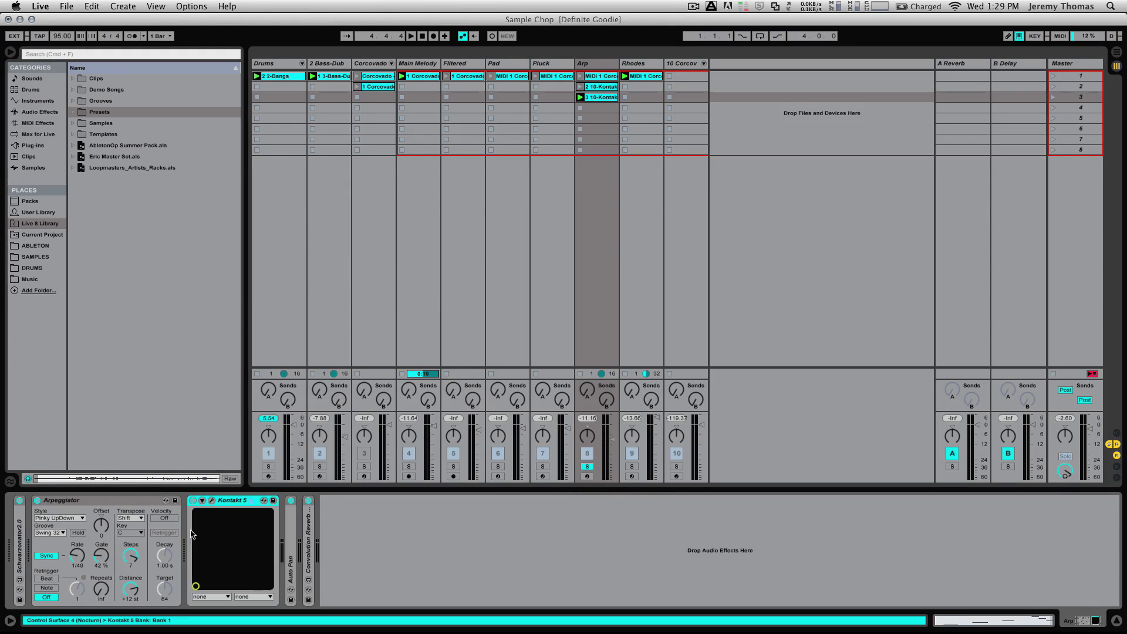
pyautogui.click(213, 501)
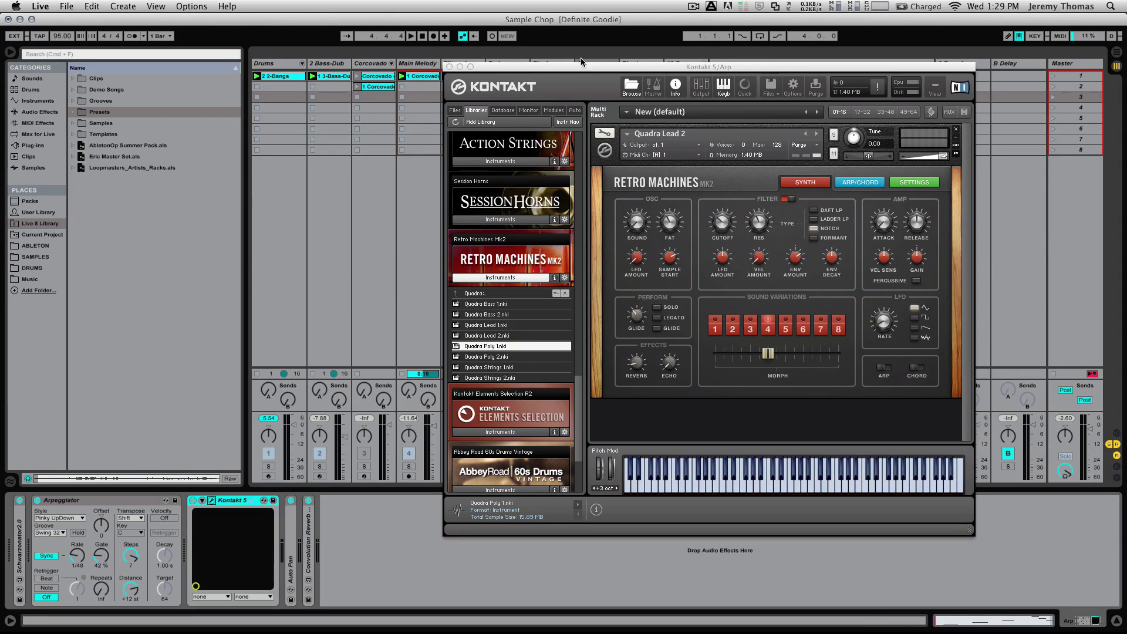
pyautogui.moveTo(580, 60); pyautogui.dragTo(55, 55)
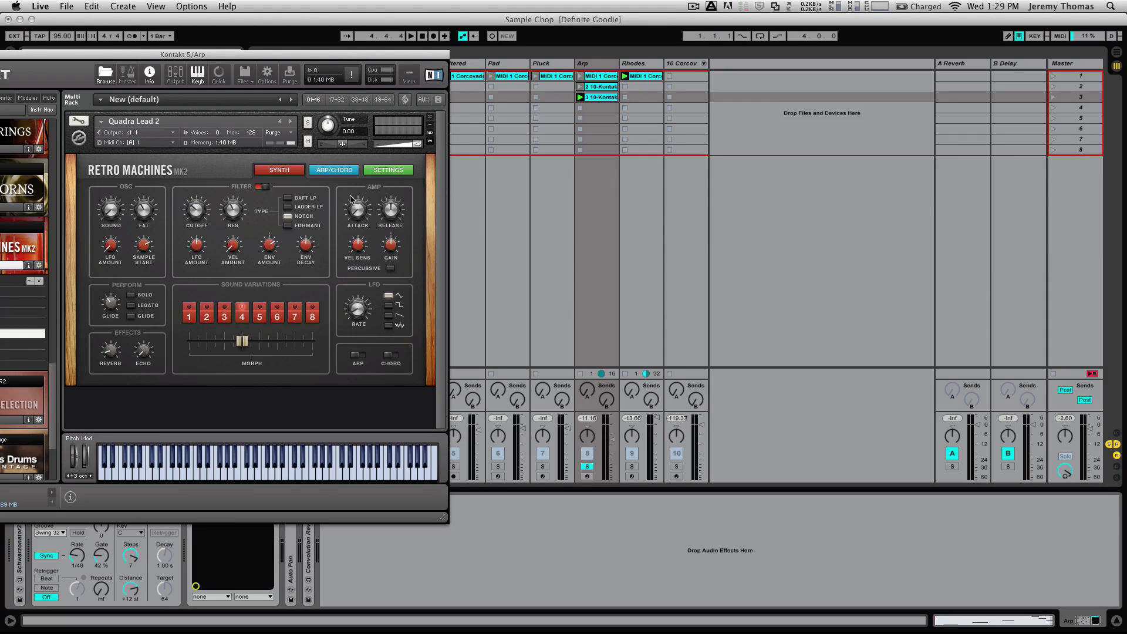
# Step: Arm the Arp track and compare the Kontakt lead sound with the Arpeggiator off and on
pyautogui.click(587, 477)
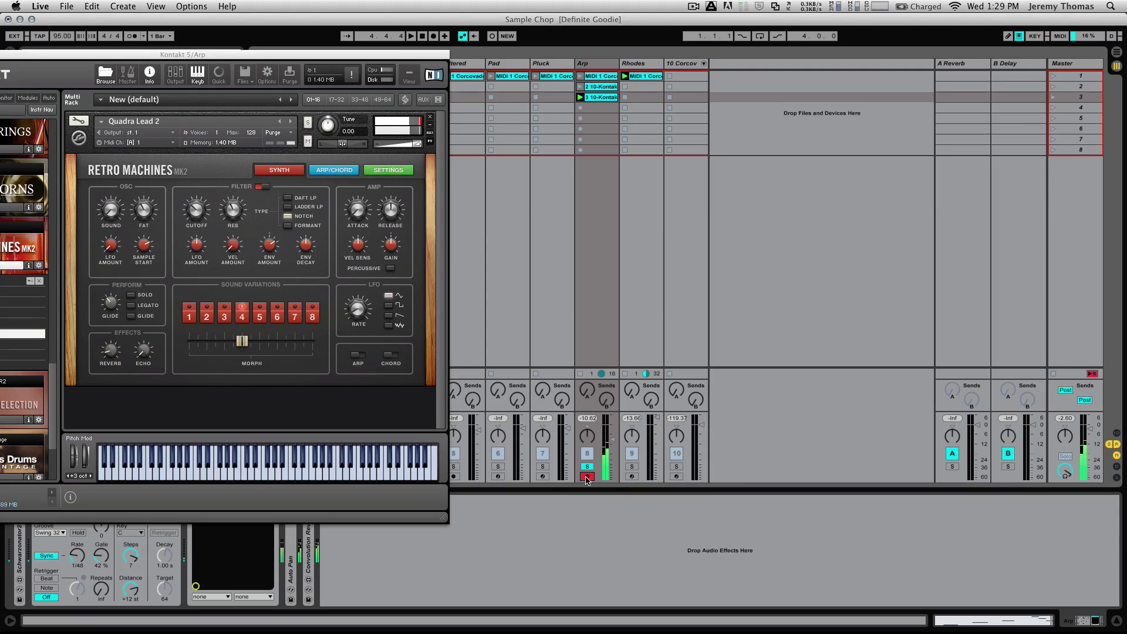
pyautogui.moveTo(176, 54); pyautogui.dragTo(756, 48)
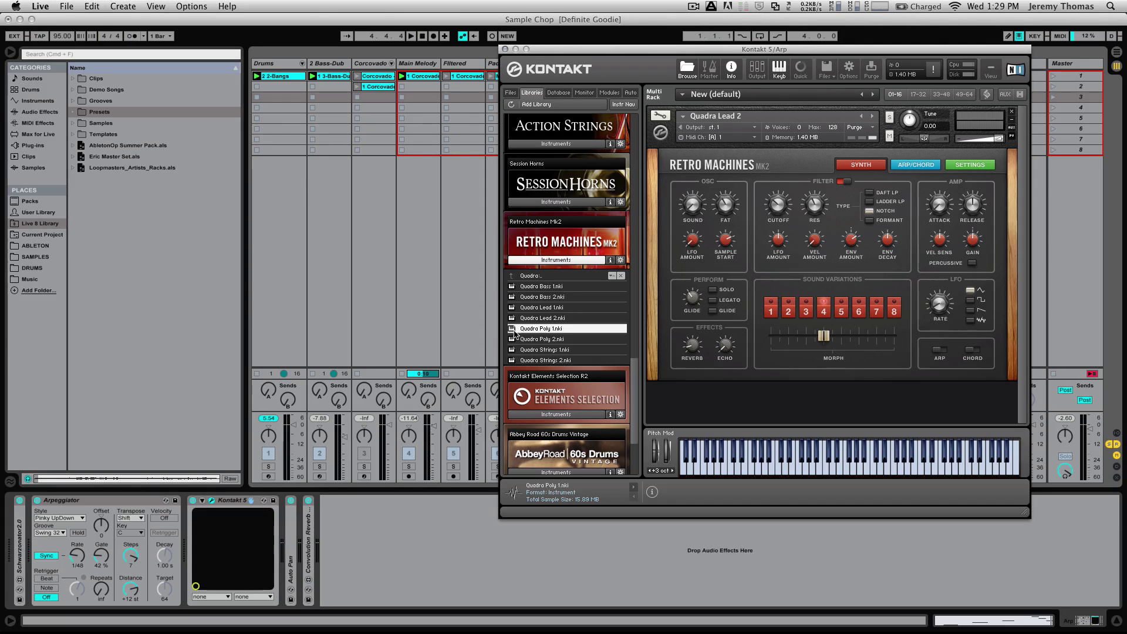
pyautogui.click(38, 500)
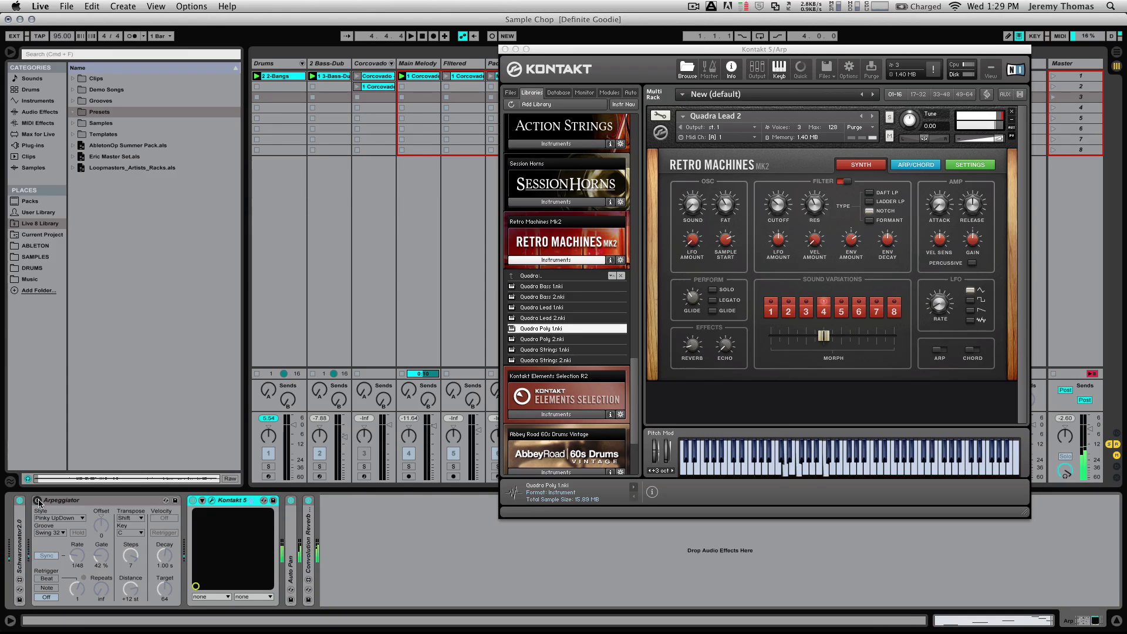
pyautogui.click(38, 501)
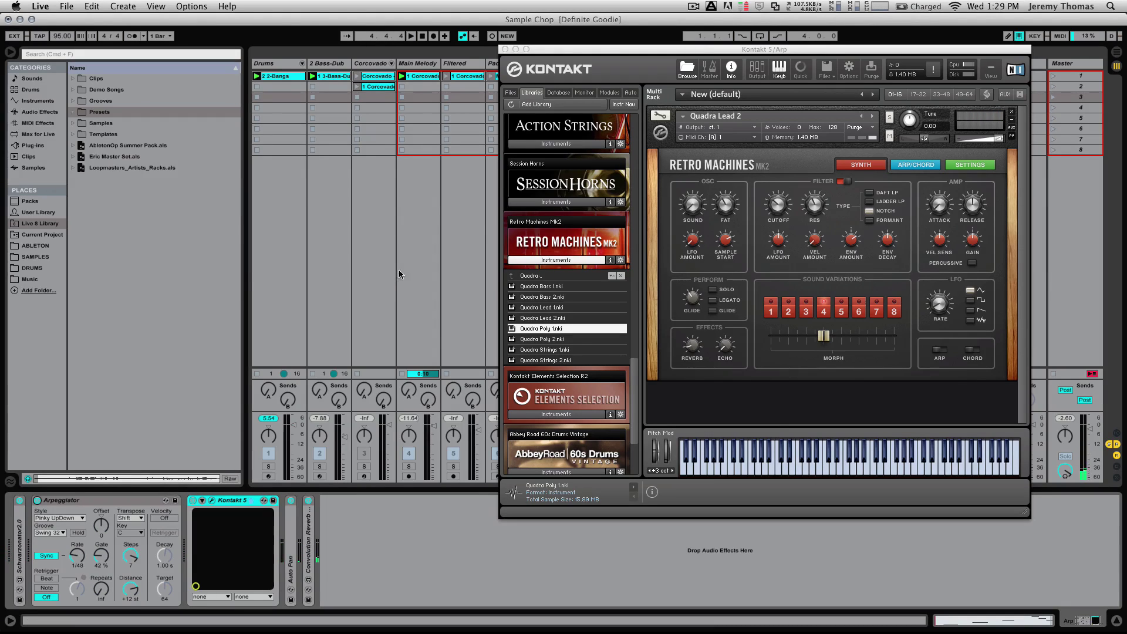
# Step: Switch to Mixed In Key 5, check the sample's key in the song collection and return to Live
pyautogui.moveTo(585, 51); pyautogui.dragTo(343, 114)
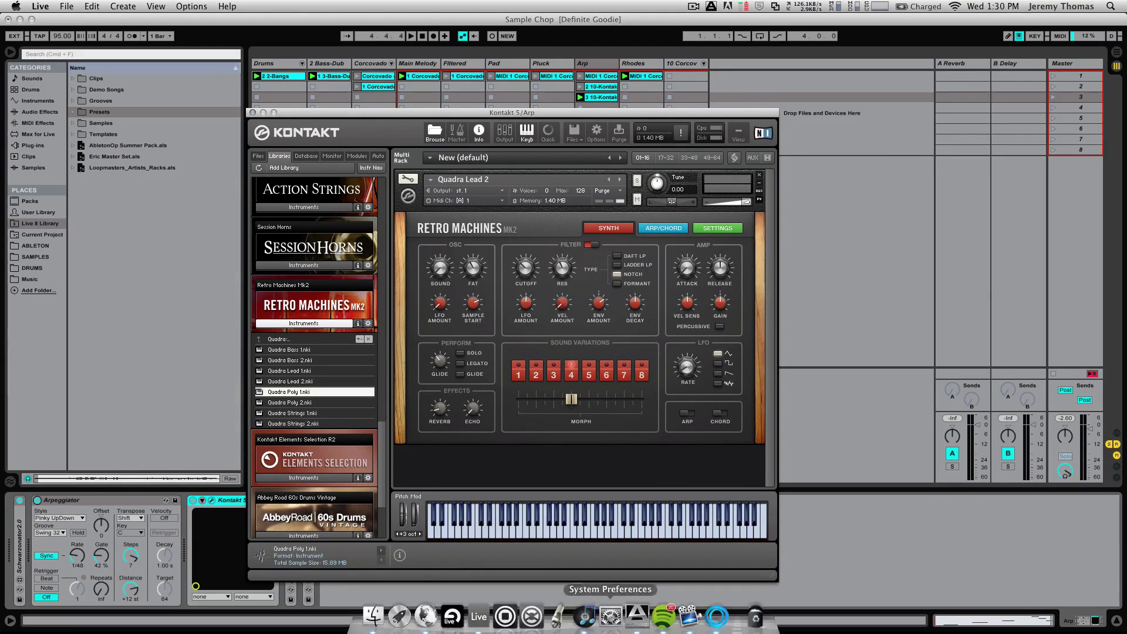
pyautogui.click(727, 613)
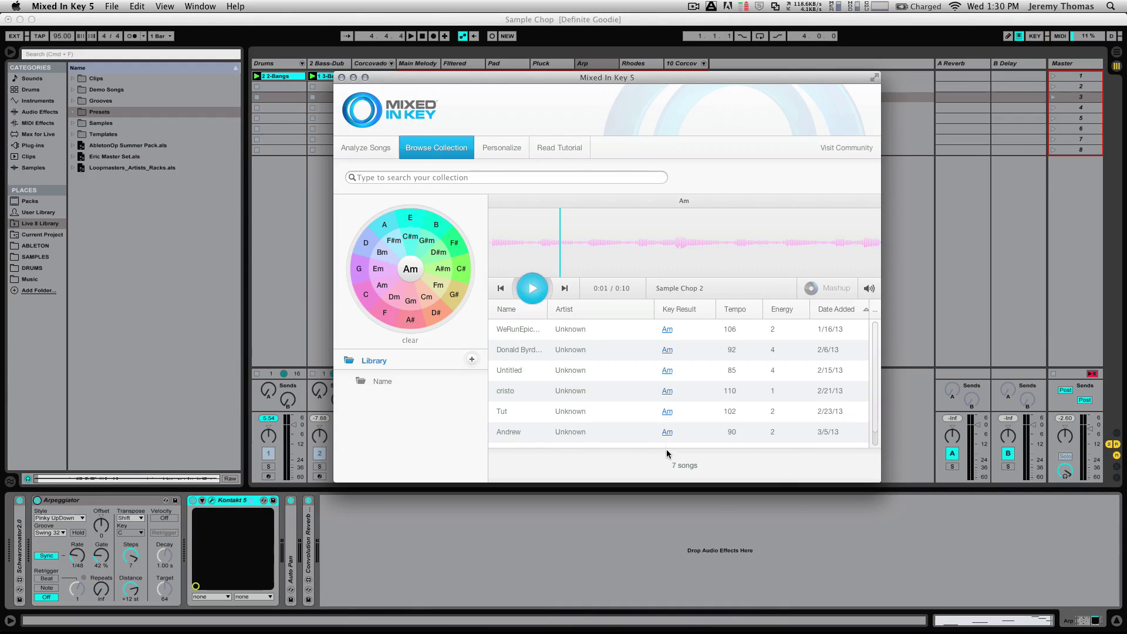
pyautogui.scroll(-1, 667, 434)
pyautogui.click(645, 507)
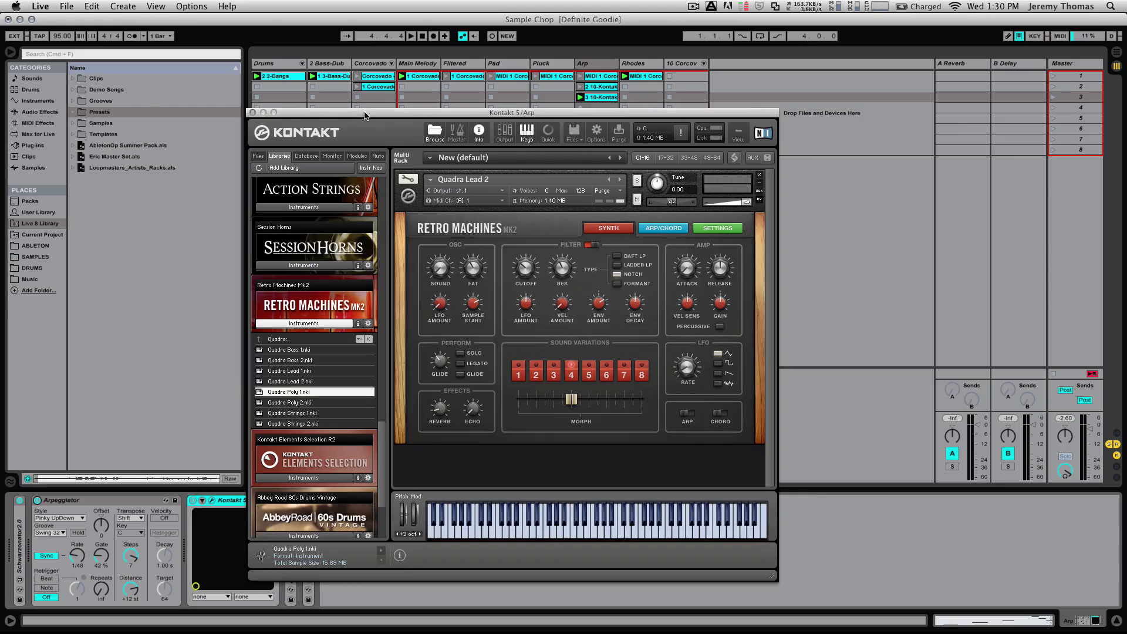
# Step: Close the Kontakt 5 window and expand the Schwarzonator2.0 device on the Arp track
pyautogui.moveTo(388, 111); pyautogui.dragTo(617, 117)
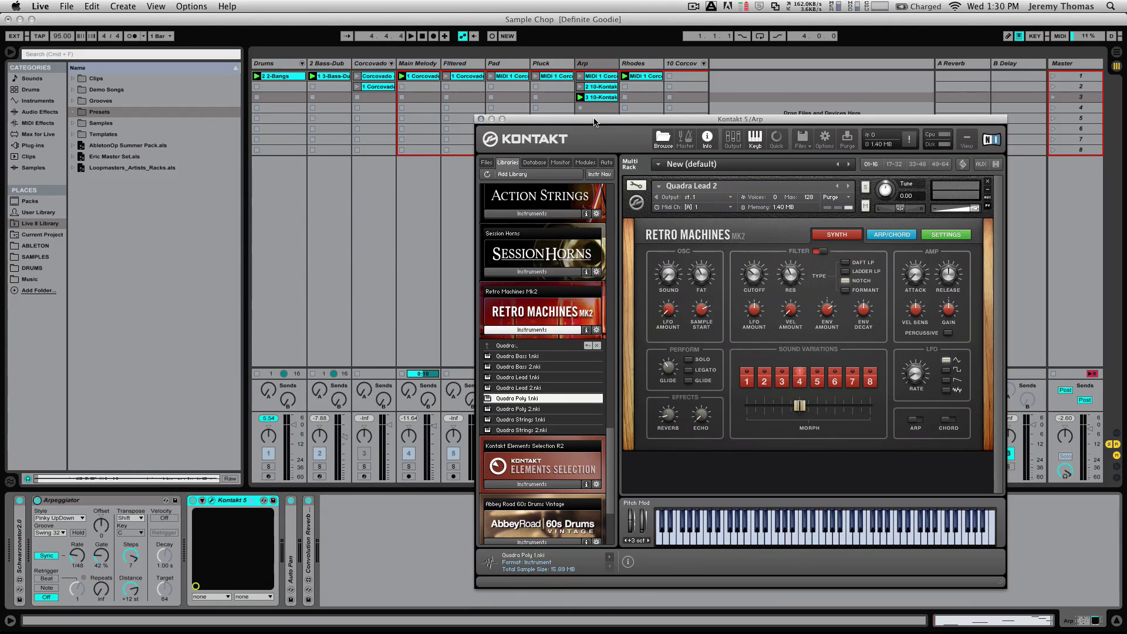
pyautogui.moveTo(594, 121); pyautogui.dragTo(586, 111)
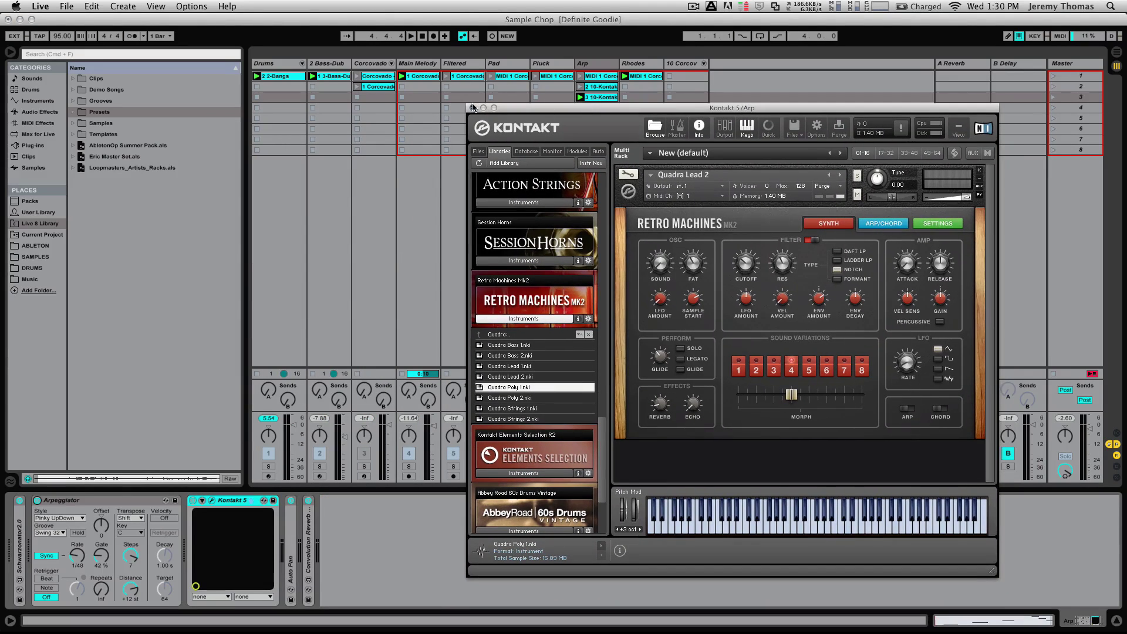
pyautogui.click(473, 108)
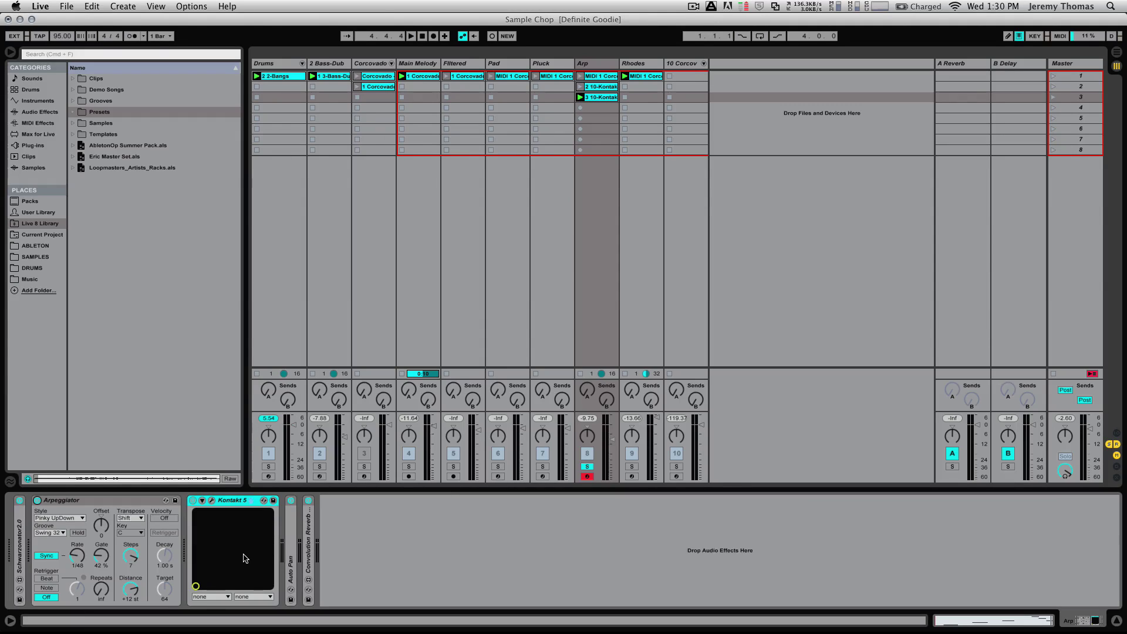
pyautogui.doubleClick(22, 548)
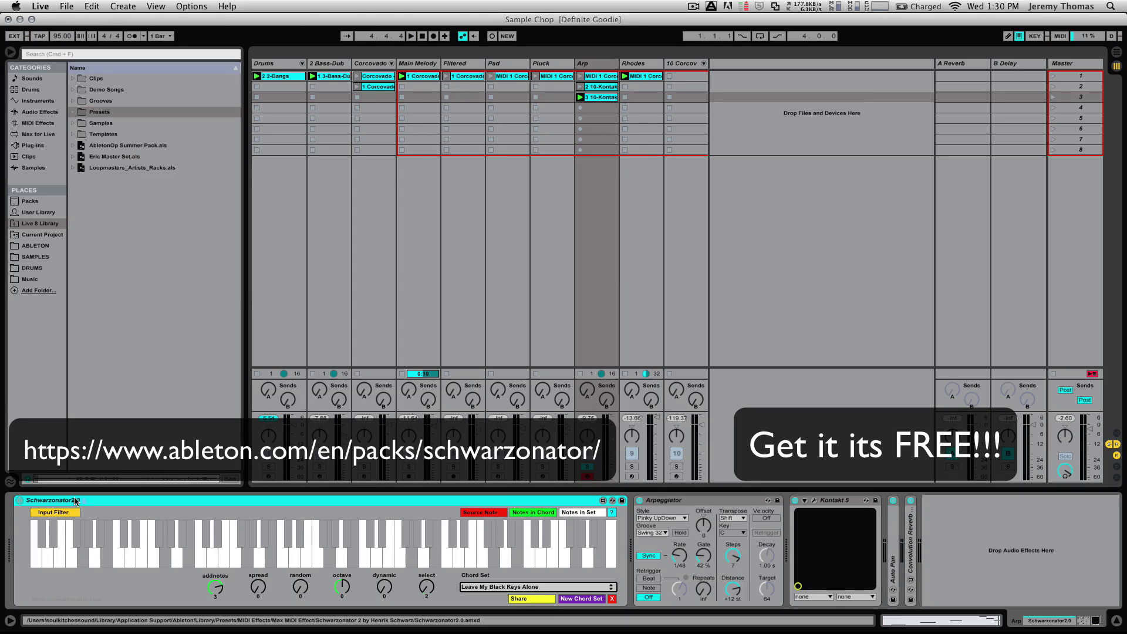
# Step: Turn the Arpeggiator off to hear the plain chords and examine Schwarzonator2.0's list of chord sets
pyautogui.click(639, 500)
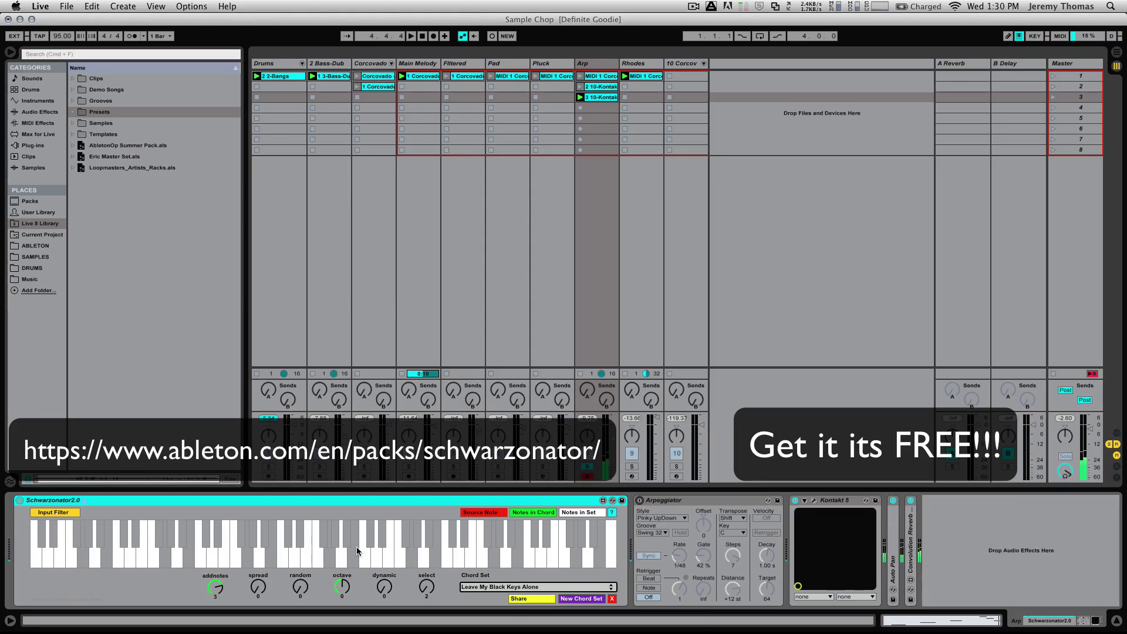
pyautogui.click(495, 586)
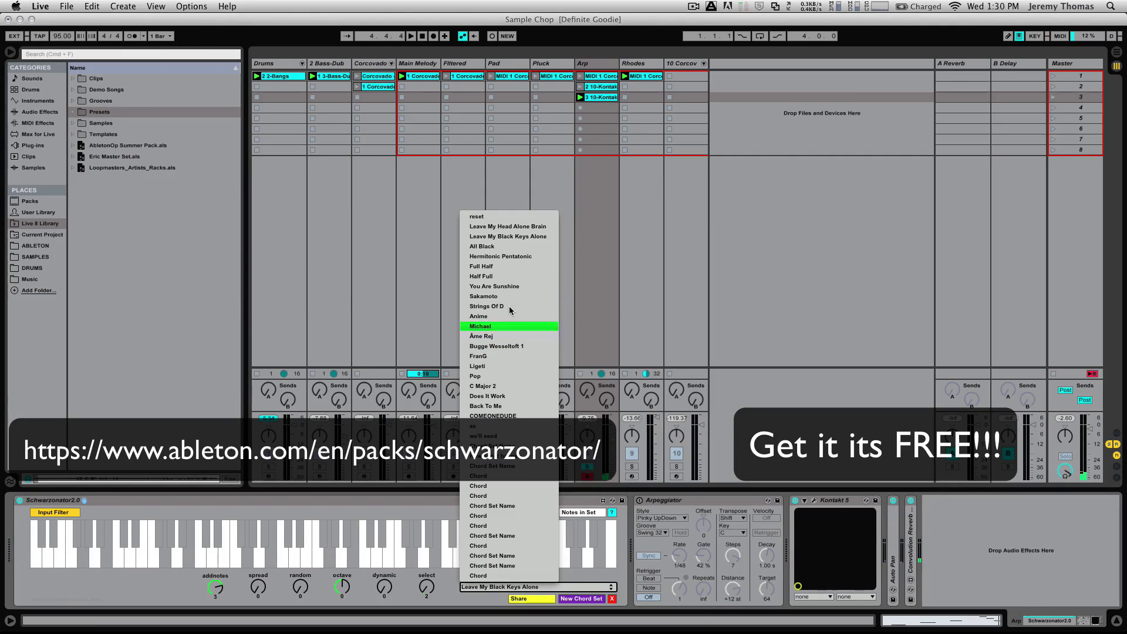
pyautogui.click(160, 593)
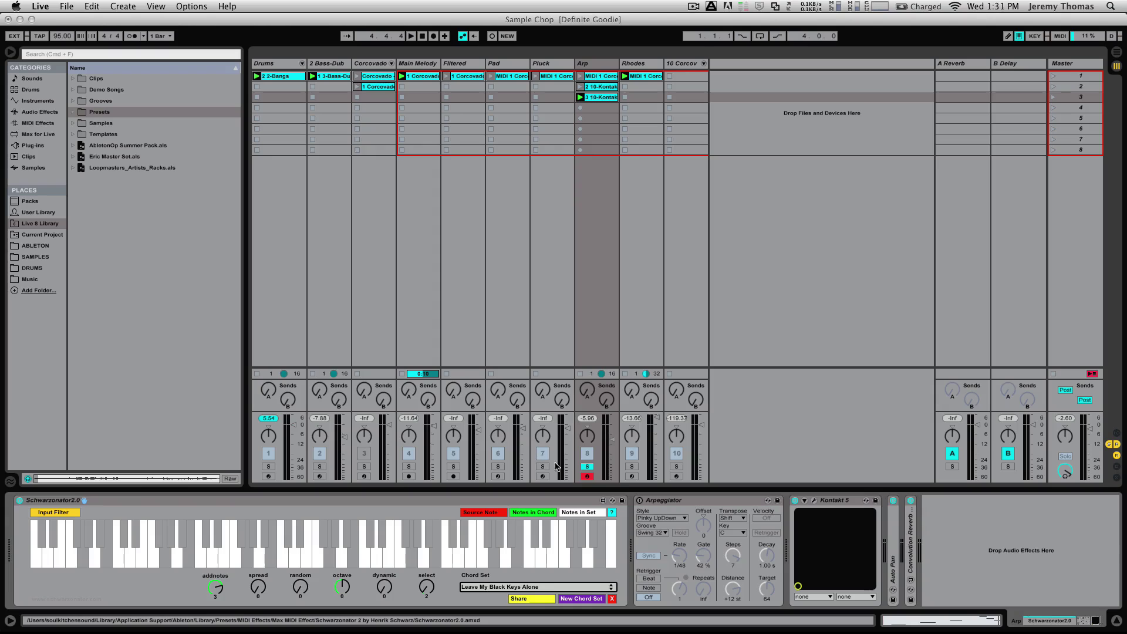
# Step: Play the Arp in the full mix without the Rhodes clip and turn the Arpeggiator back on
pyautogui.click(587, 466)
pyautogui.click(625, 87)
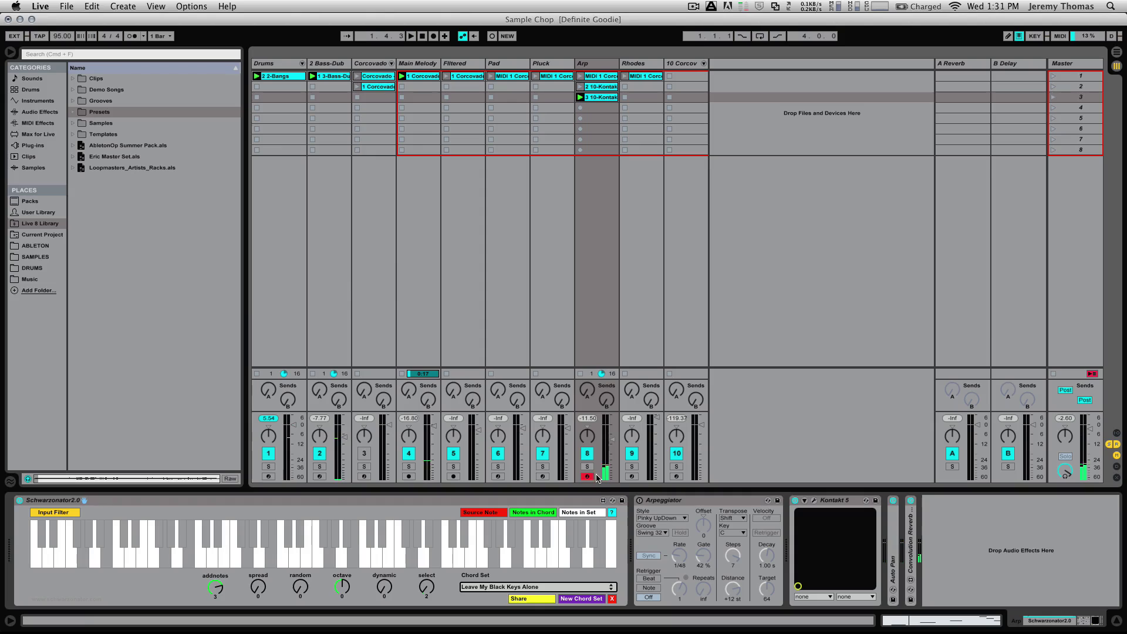
pyautogui.click(640, 500)
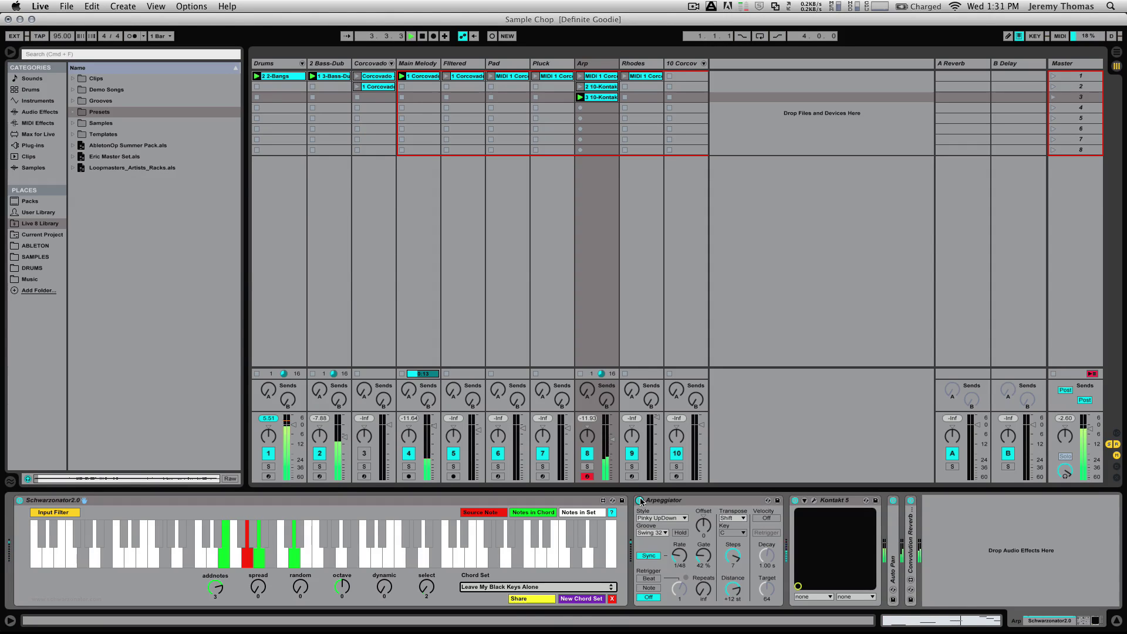
# Step: Inspect the Arp's Auto Pan and Convolution Reverb Pro in solo, compare the sound with the reverb off and on, and end the solo
pyautogui.click(587, 467)
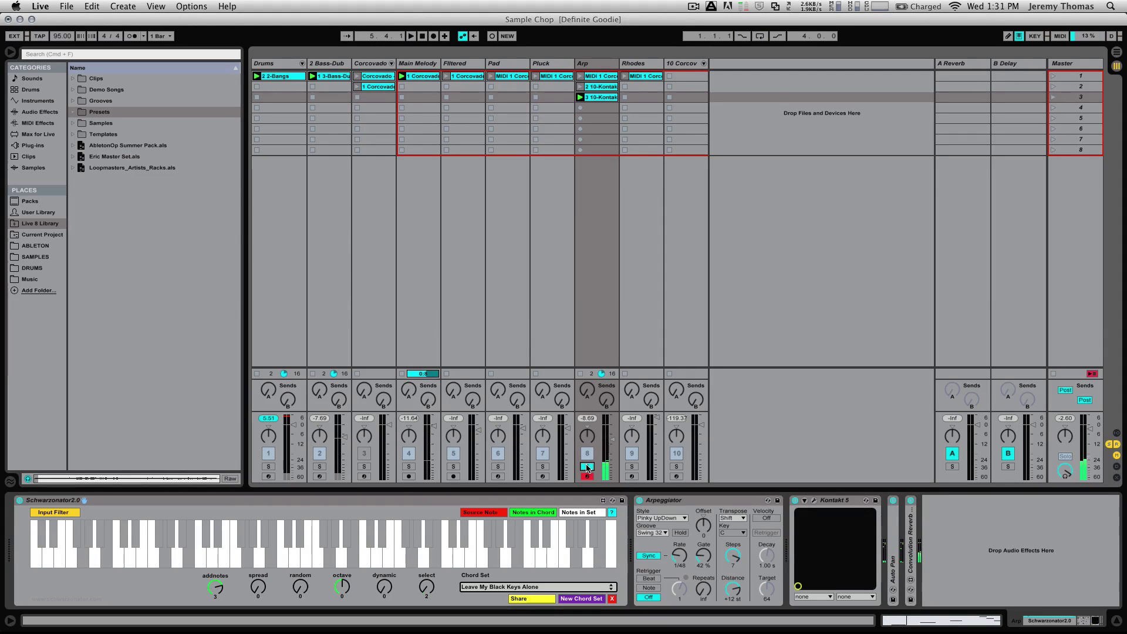
pyautogui.doubleClick(897, 517)
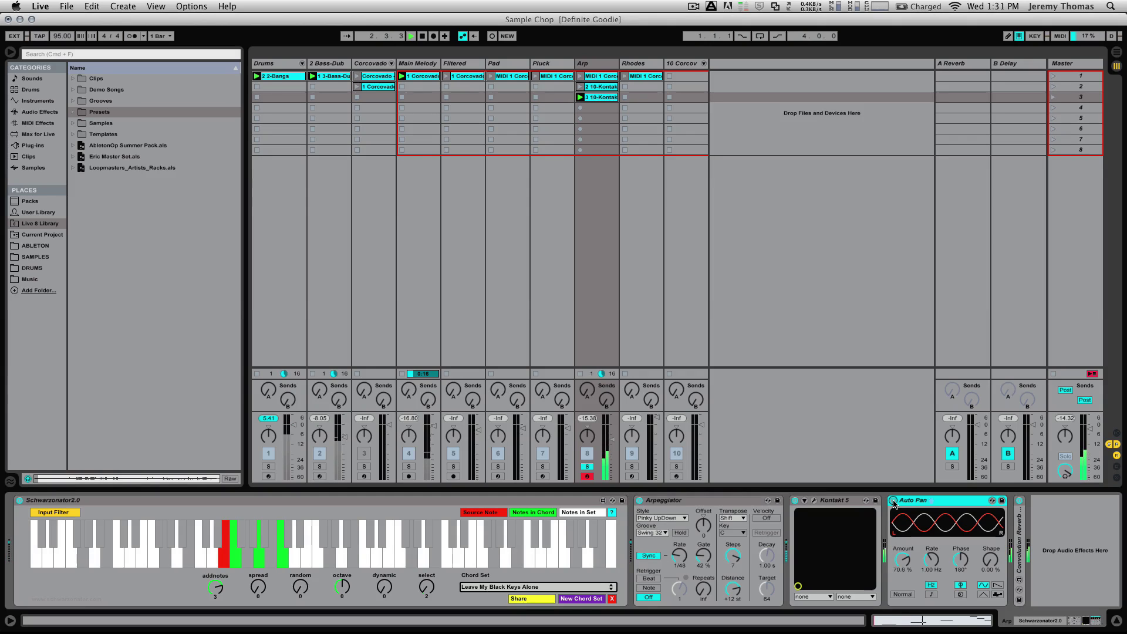
pyautogui.doubleClick(1019, 522)
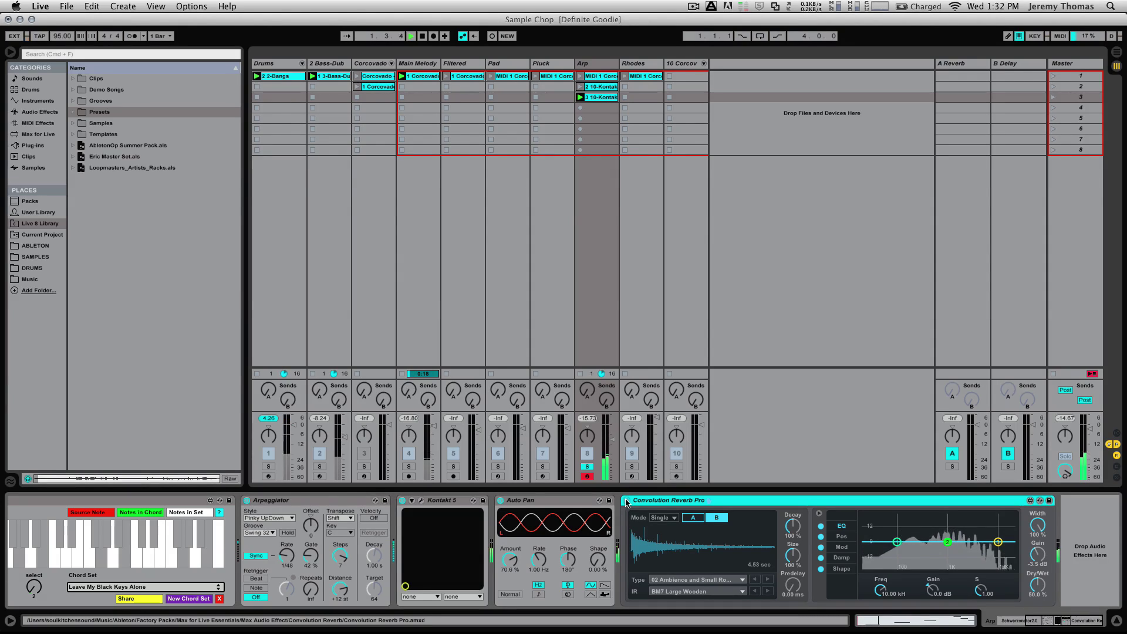
pyautogui.click(626, 501)
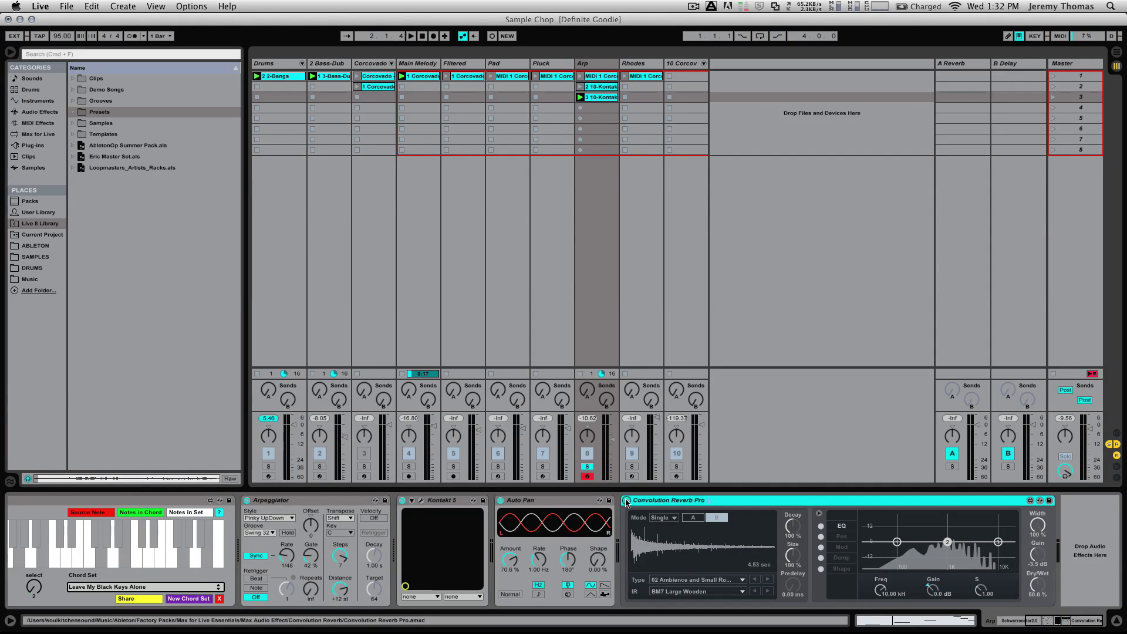
pyautogui.click(626, 500)
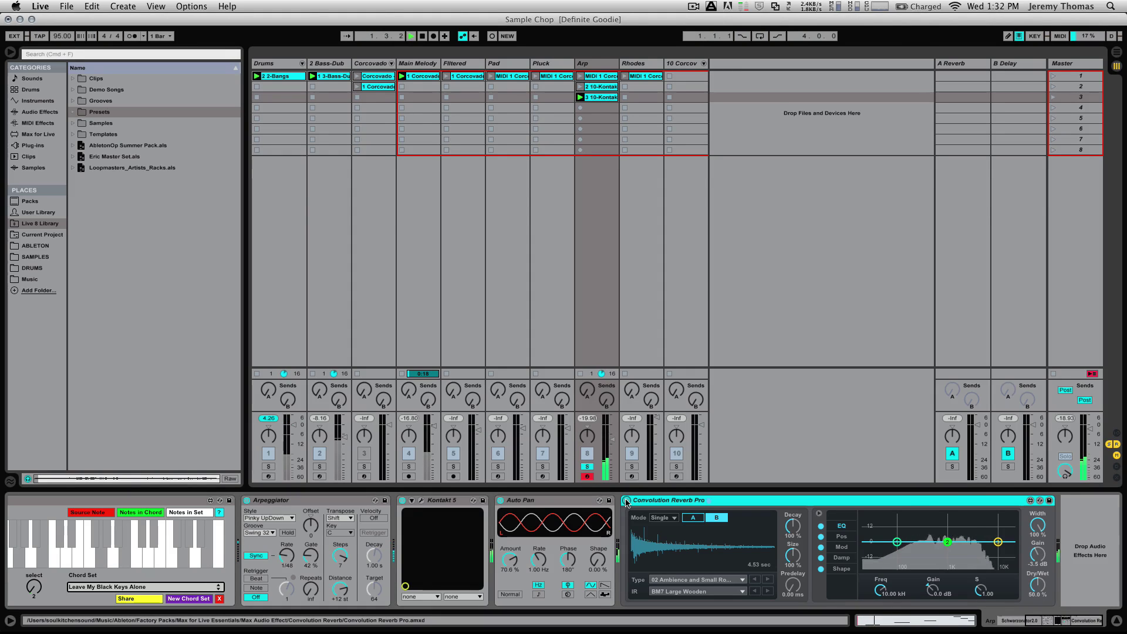
pyautogui.click(588, 466)
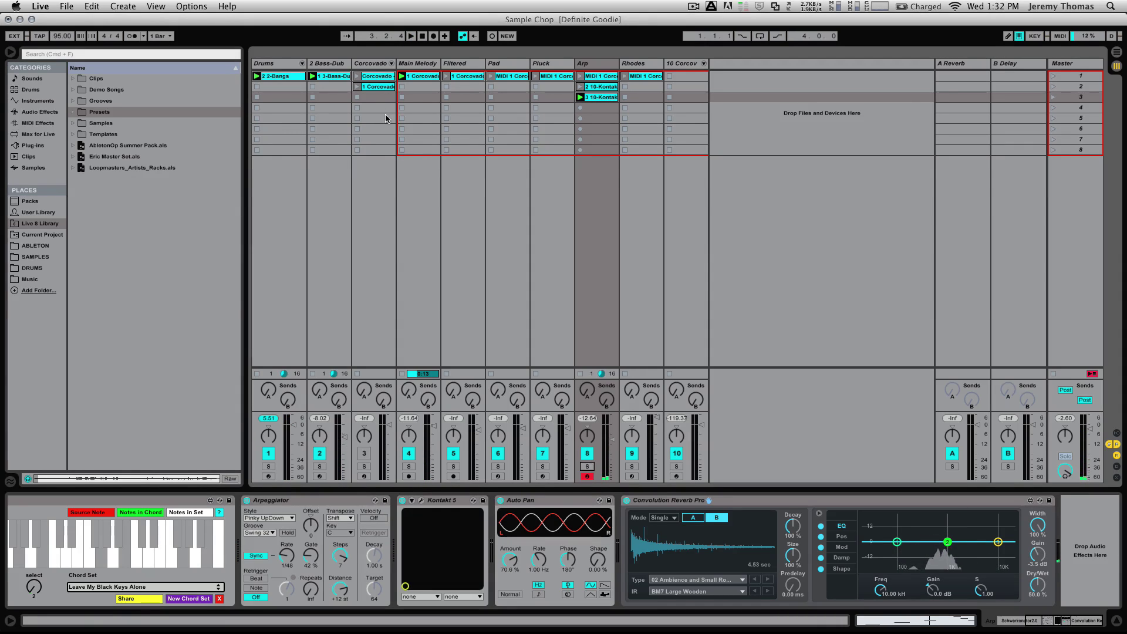
# Step: Delete the 10 Corcov track and close the Lounge Lizard EP-4 window of the Rhodes track
pyautogui.click(683, 65)
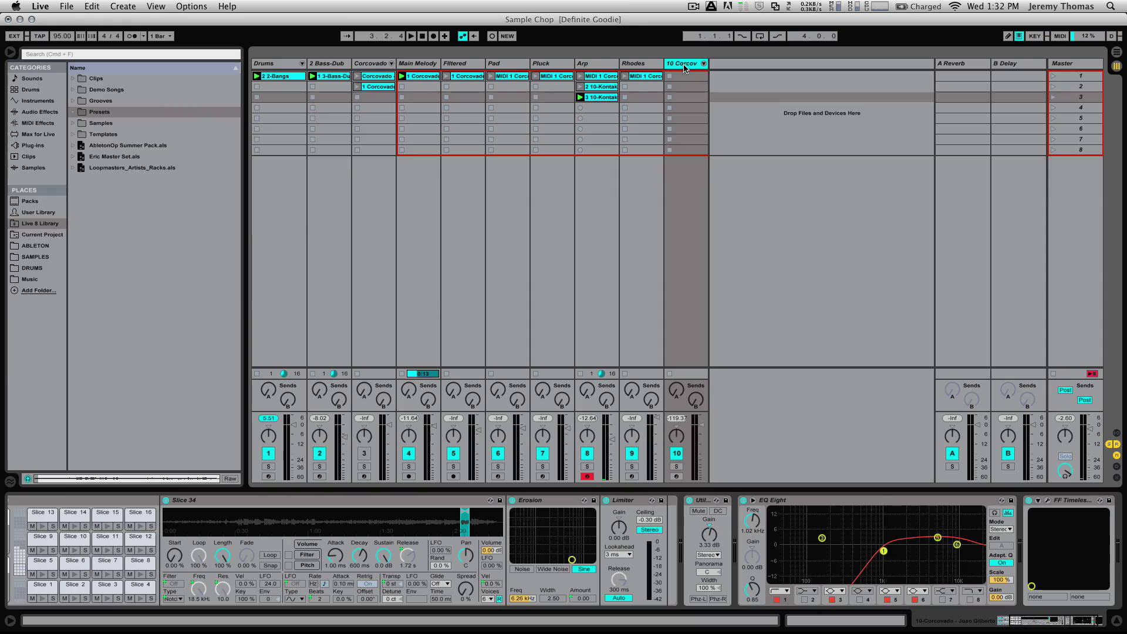
pyautogui.press('Delete')
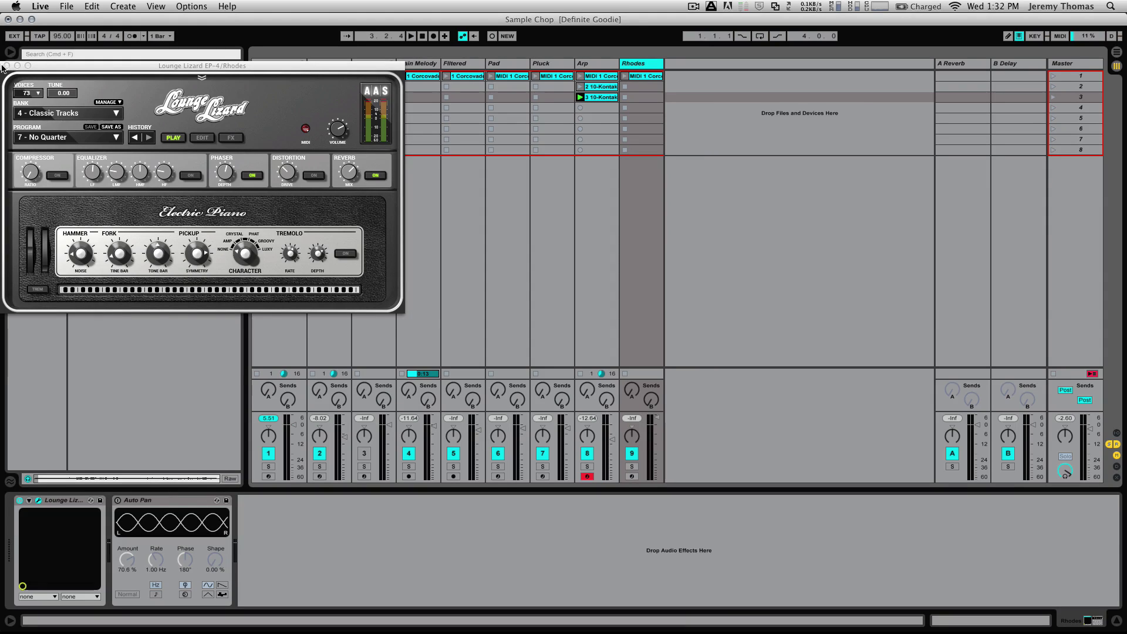
pyautogui.click(6, 66)
# Step: Stop the Main Melody clip and launch the Filtered track's clip with the drums, bass and Arp
pyautogui.click(462, 63)
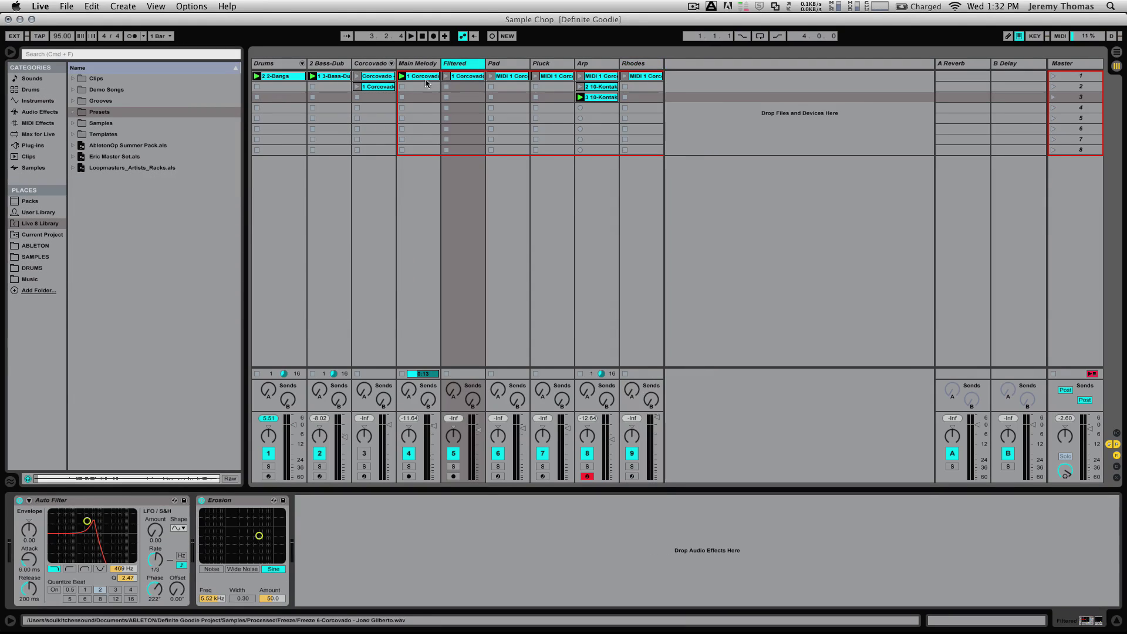
pyautogui.click(401, 87)
pyautogui.click(446, 76)
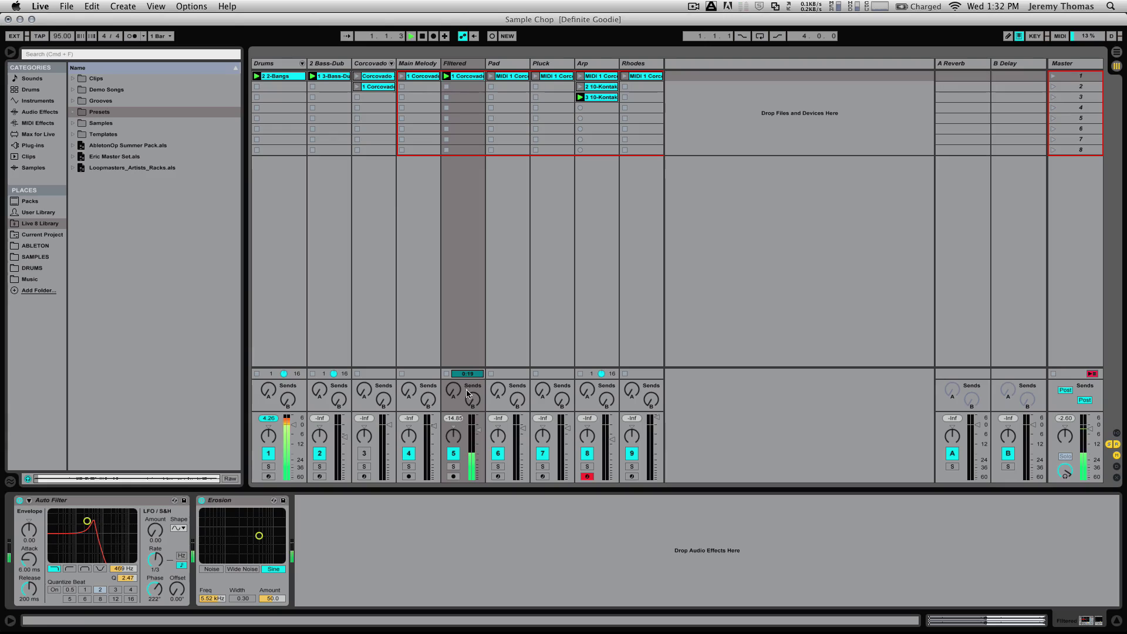
# Step: Solo the Filtered track, raise its Auto Filter cutoff to 1.27 kHz with a Q of 2.34, and end the solo
pyautogui.click(453, 466)
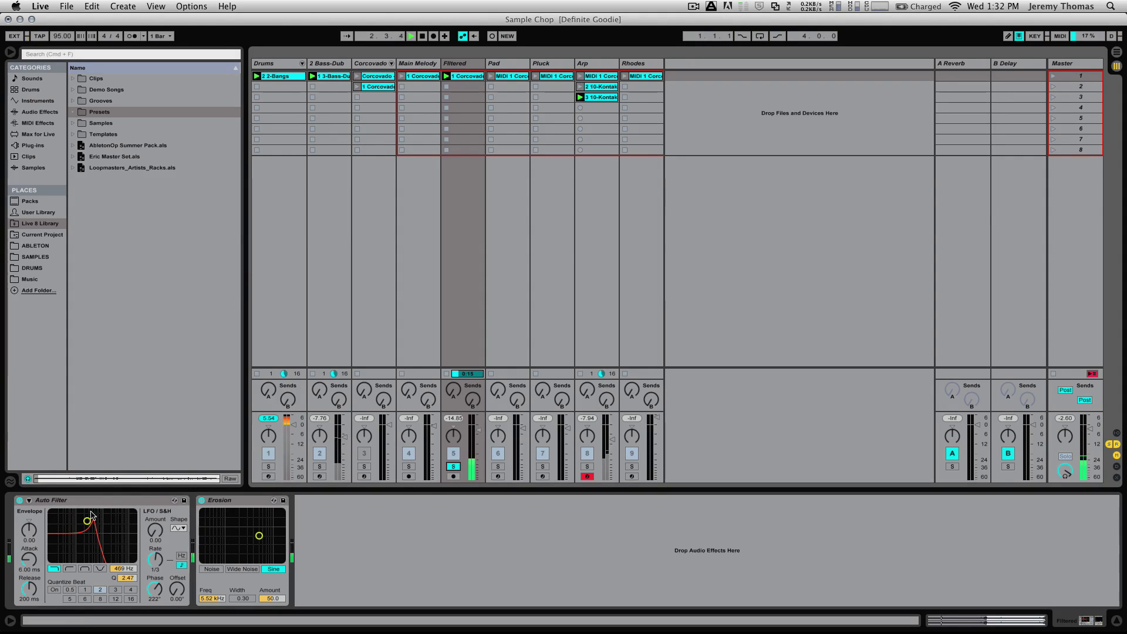
pyautogui.moveTo(87, 520); pyautogui.dragTo(100, 524)
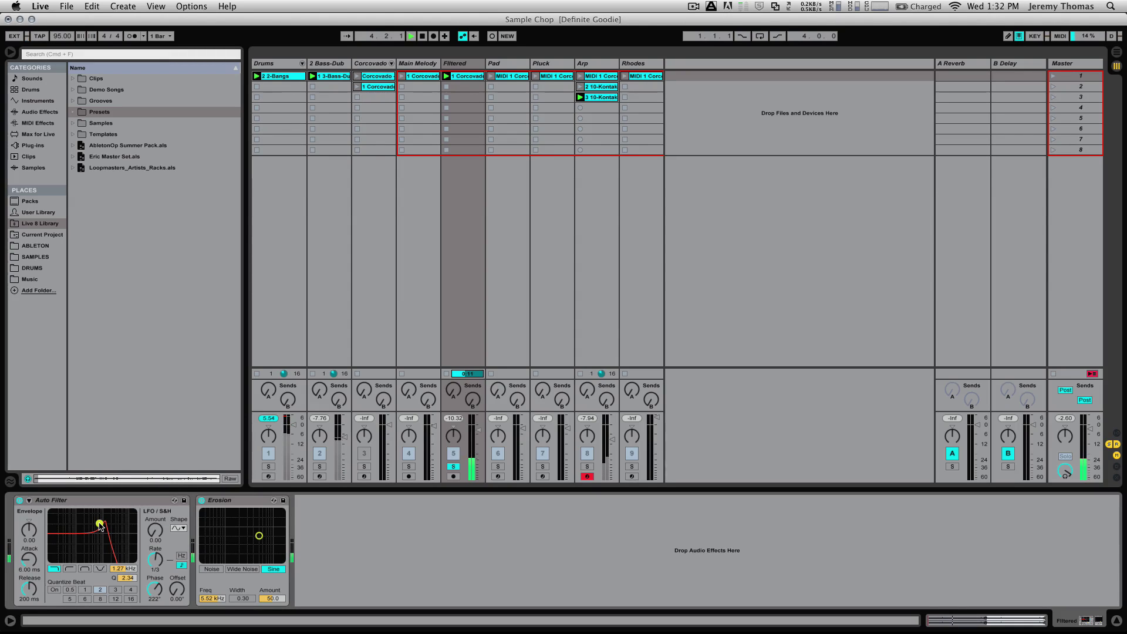
pyautogui.click(453, 467)
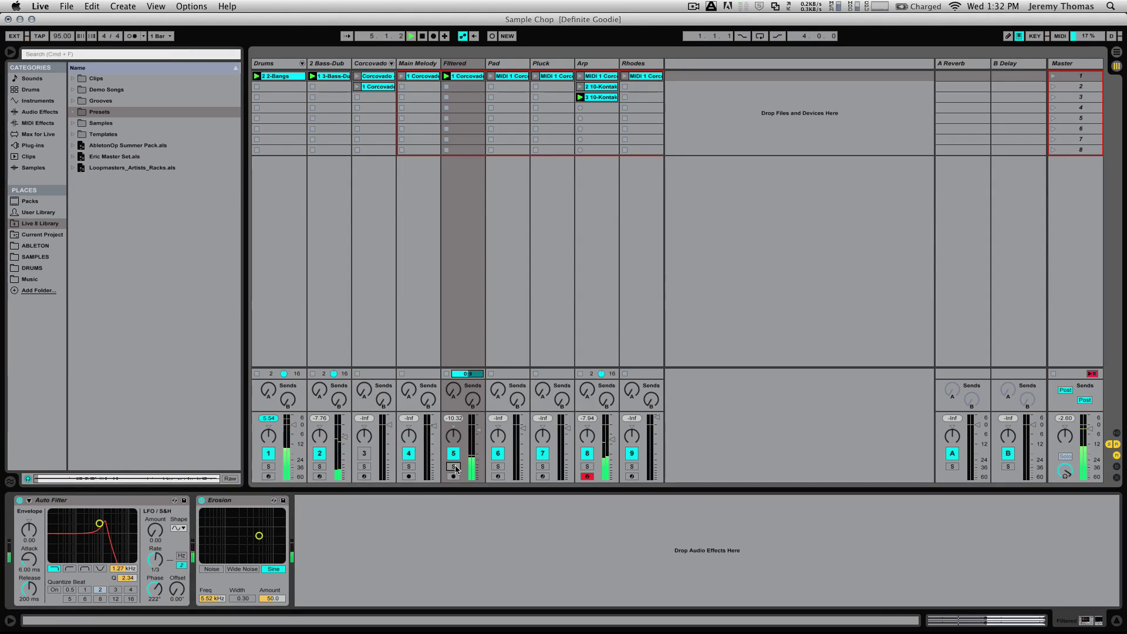
# Step: Mute the Arp track and stop the bass and drum clips to hear the Filtered layer alone
pyautogui.click(586, 452)
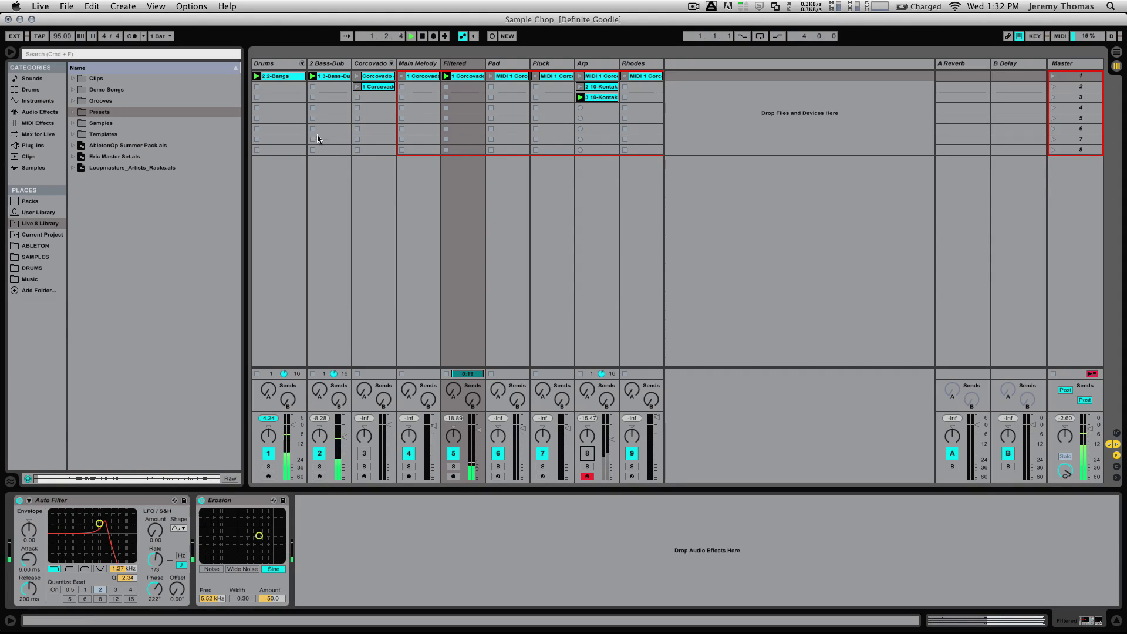
pyautogui.click(312, 87)
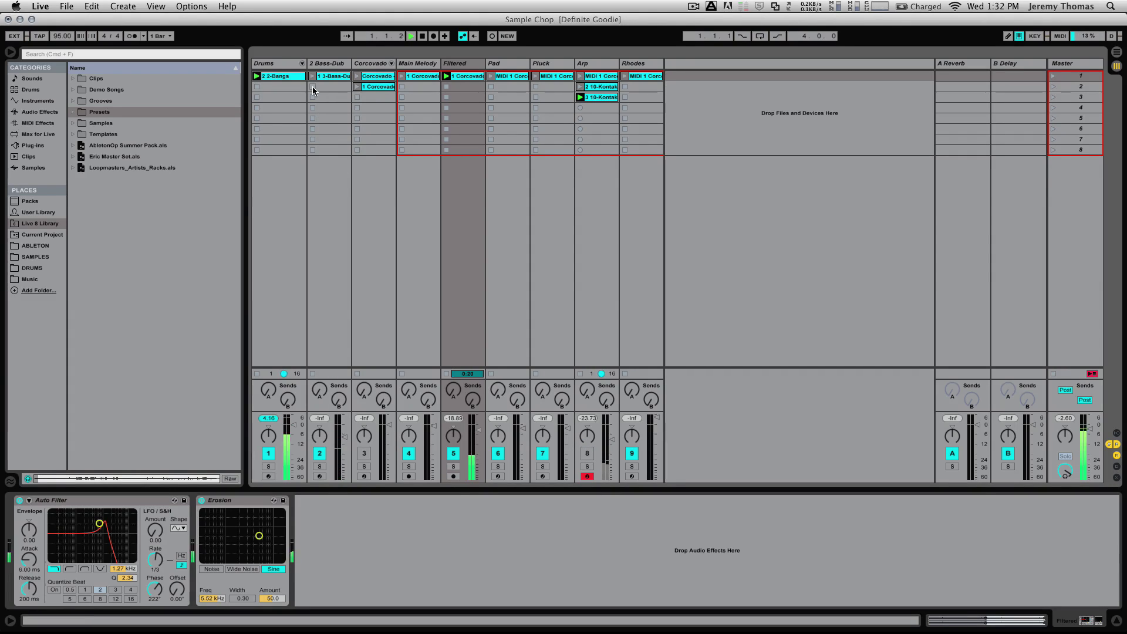
pyautogui.click(256, 87)
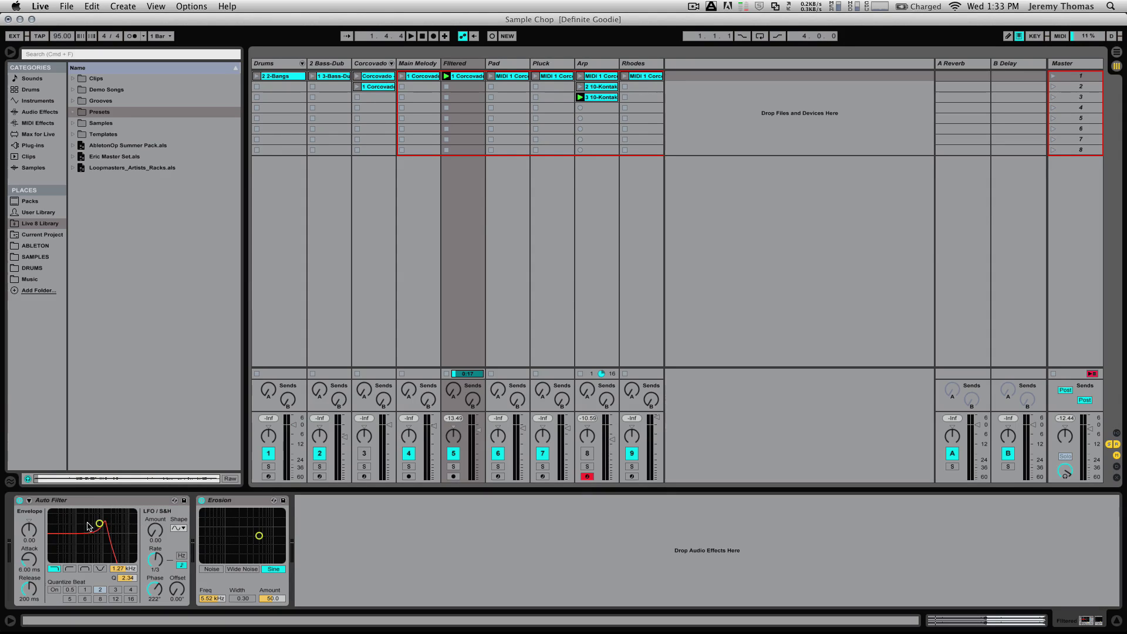
# Step: Compare the Filtered track with Erosion off and on, and set Erosion to 6.62 kHz with an amount of 55.0
pyautogui.click(225, 501)
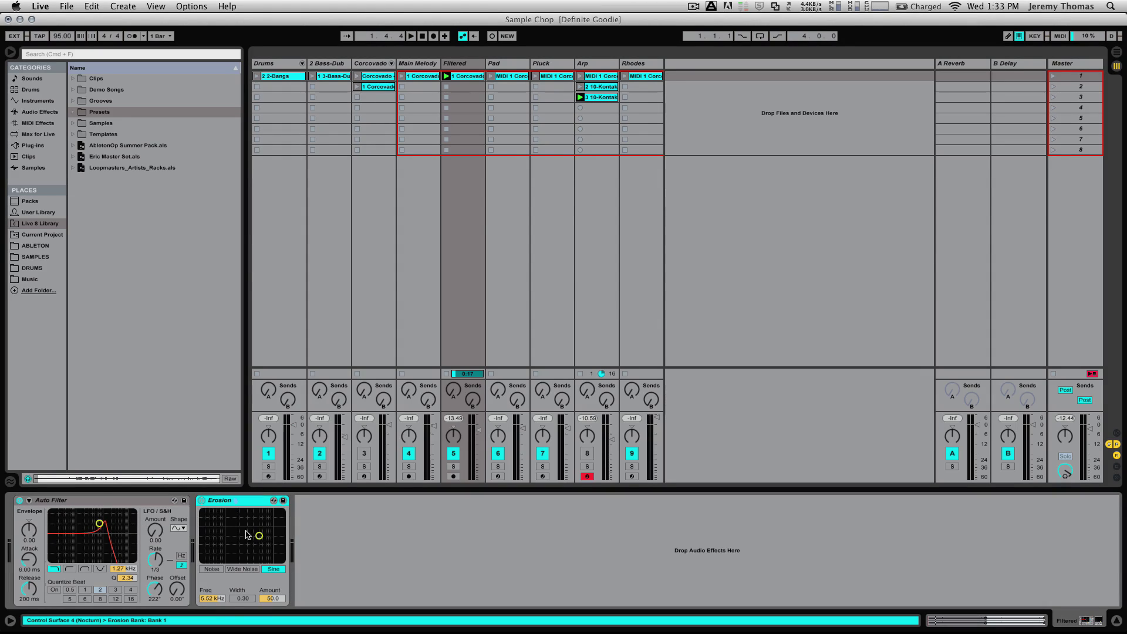
pyautogui.click(202, 499)
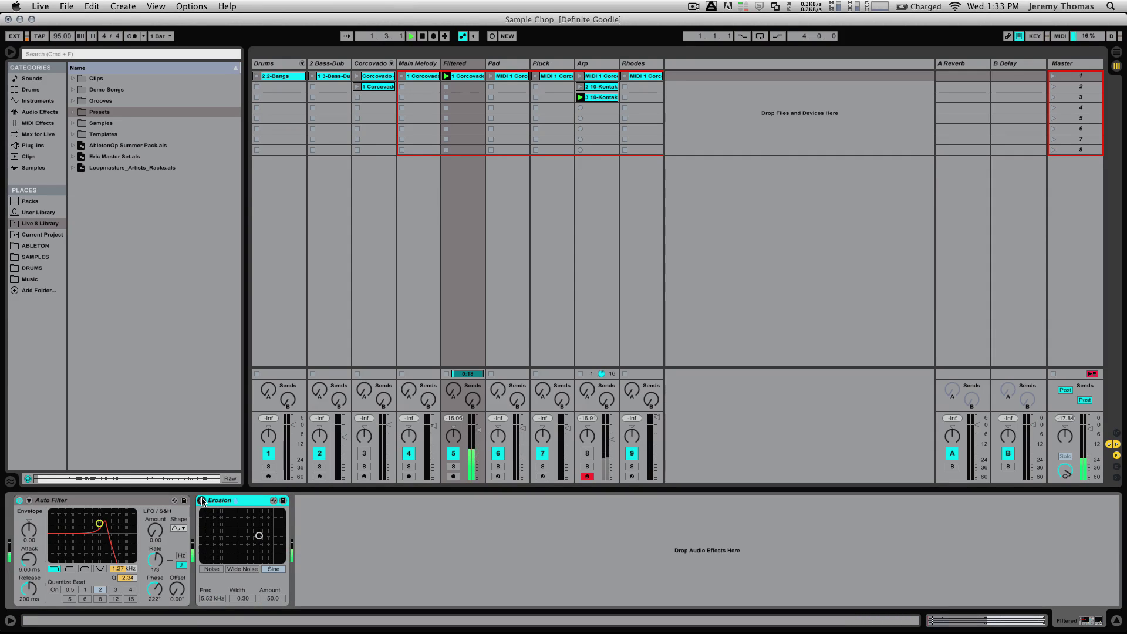
pyautogui.click(202, 500)
pyautogui.moveTo(259, 535)
pyautogui.mouseDown()
pyautogui.moveTo(263, 518)
pyautogui.moveTo(264, 538)
pyautogui.mouseUp()
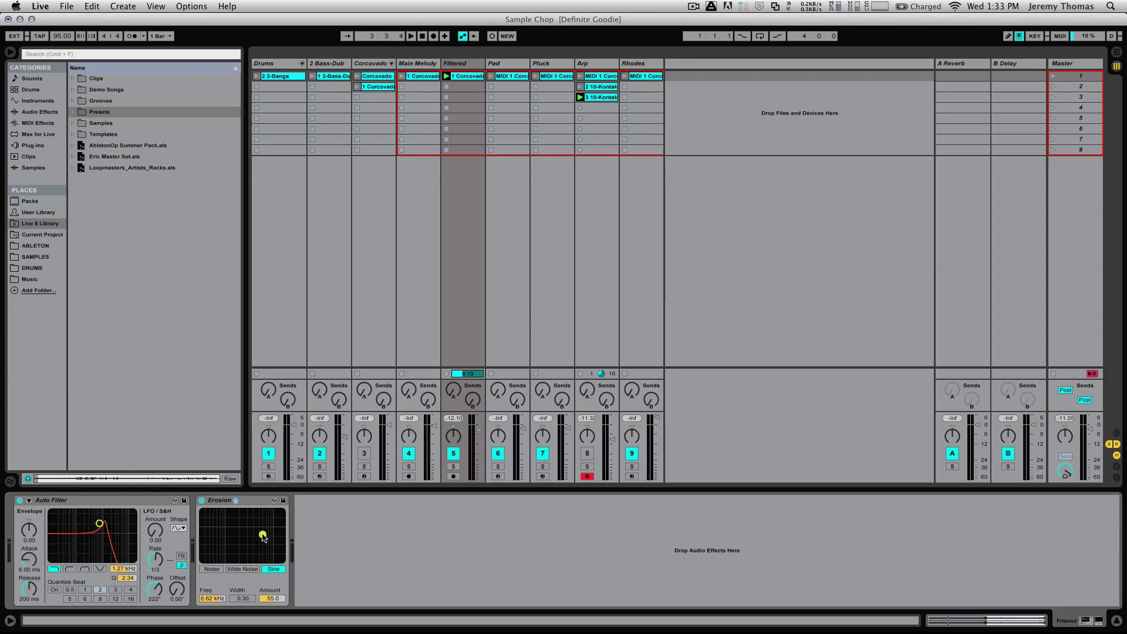
# Step: Resume playback and relaunch the drum and bass clips alongside the Filtered clip
pyautogui.press('space')
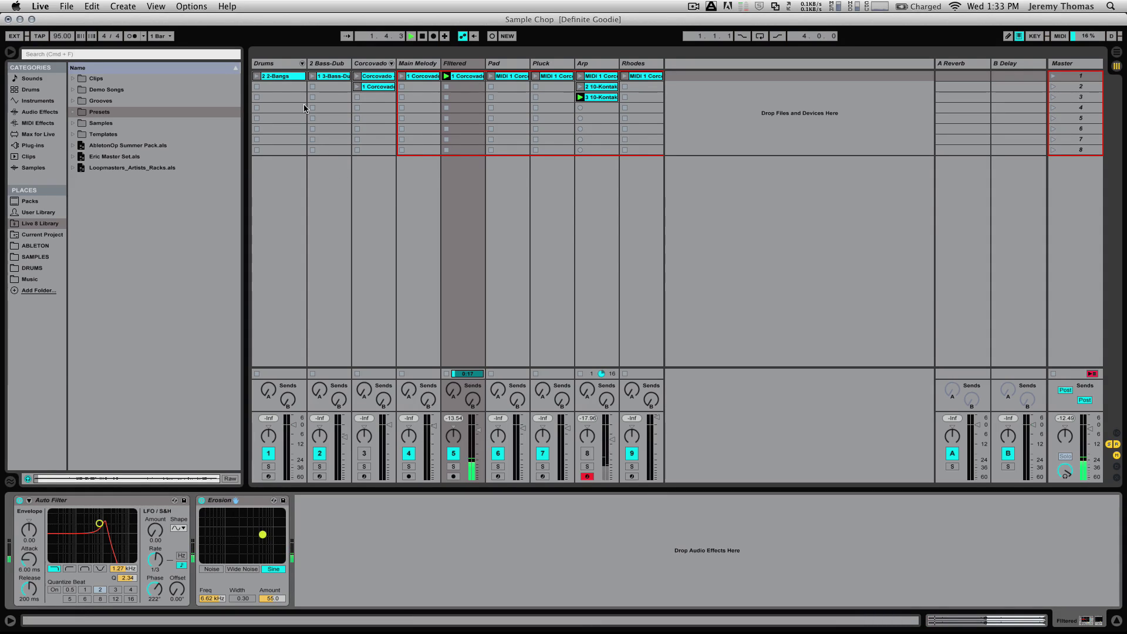
pyautogui.click(257, 75)
pyautogui.click(313, 75)
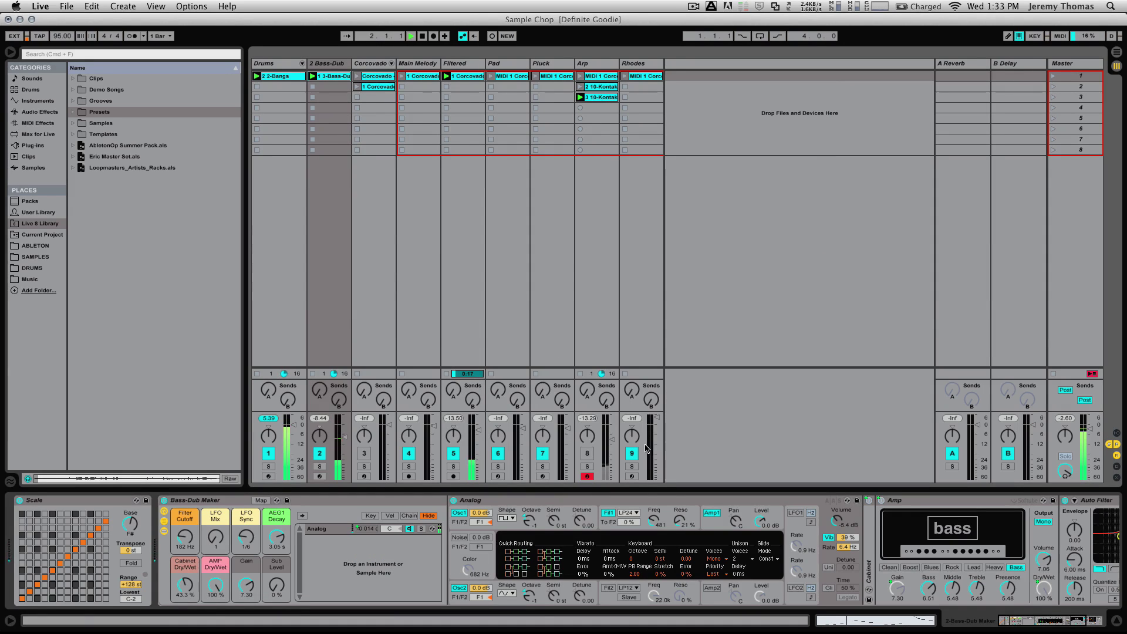
# Step: Unmute the Arp track, disarm its recording and stop its playing clip
pyautogui.click(588, 453)
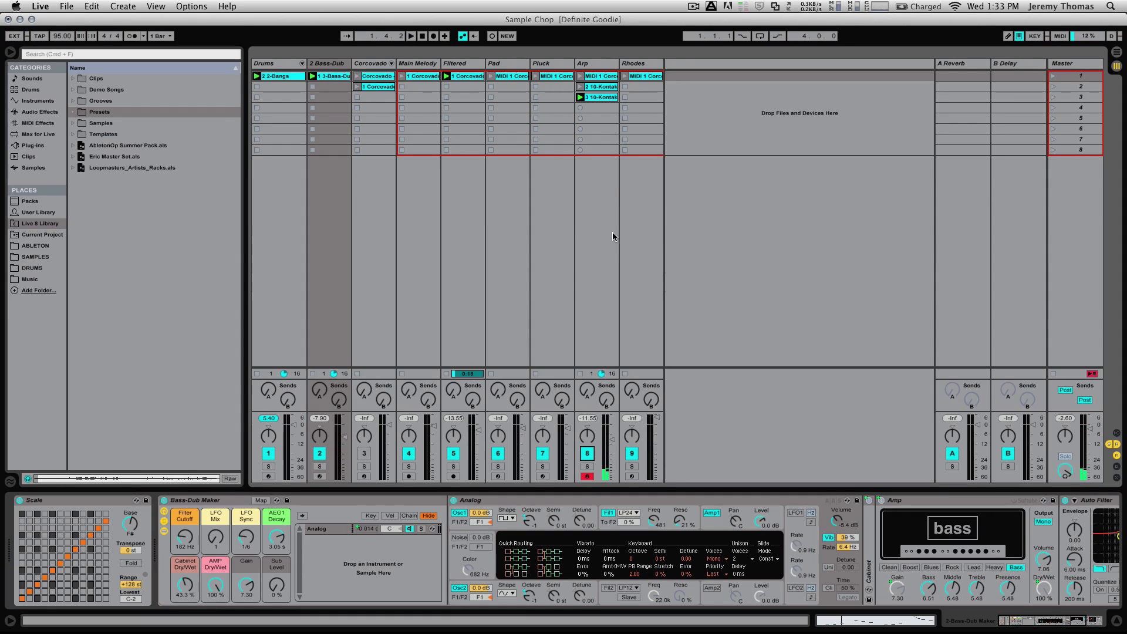
pyautogui.click(586, 476)
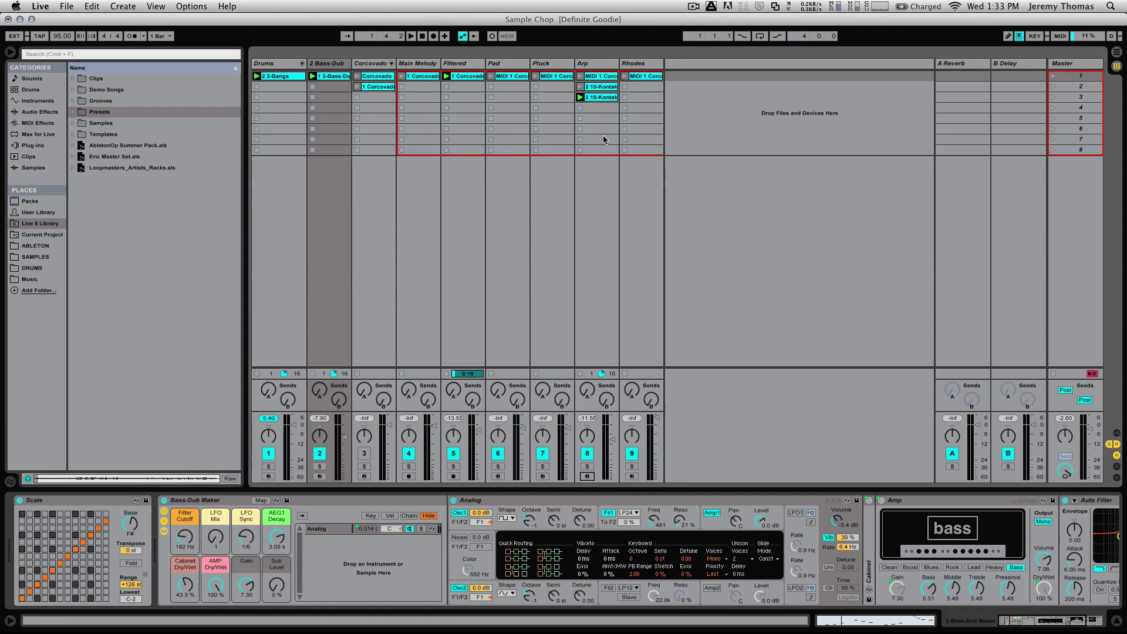
pyautogui.click(580, 108)
# Step: Show the notes of the Pad's MIDI clip, solo the Pad track and launch the clip
pyautogui.doubleClick(501, 76)
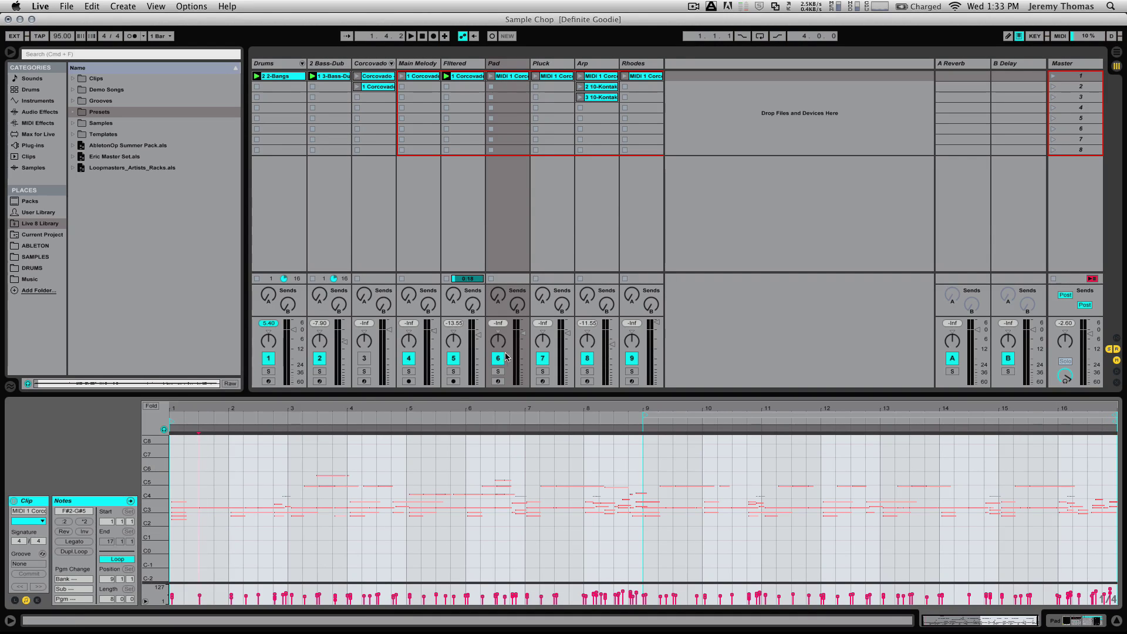
pyautogui.click(498, 371)
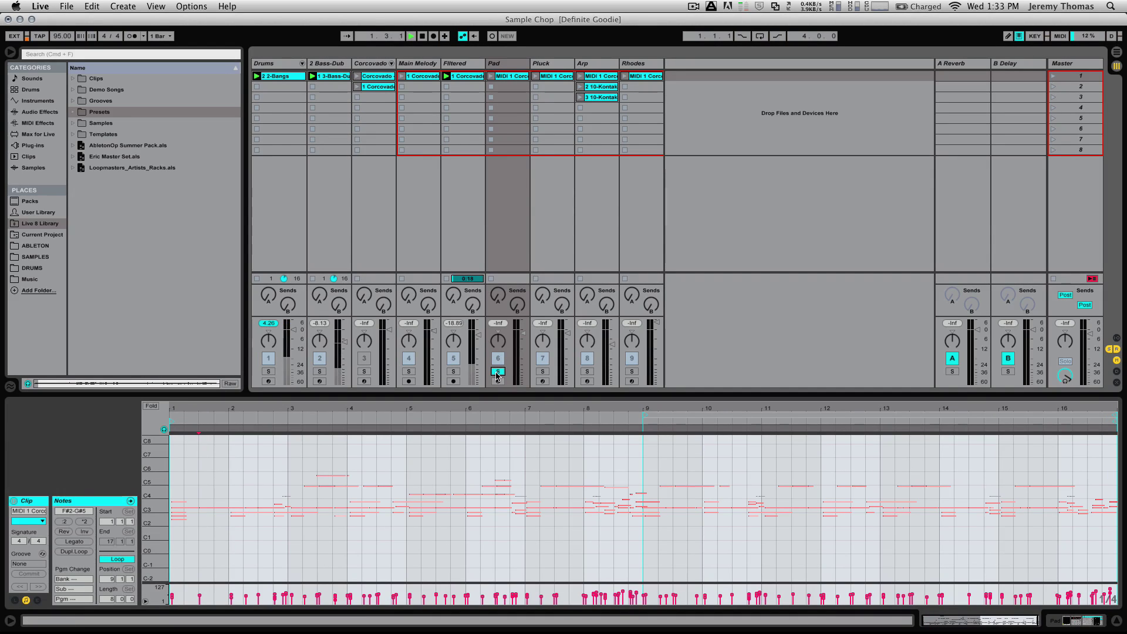
pyautogui.click(490, 75)
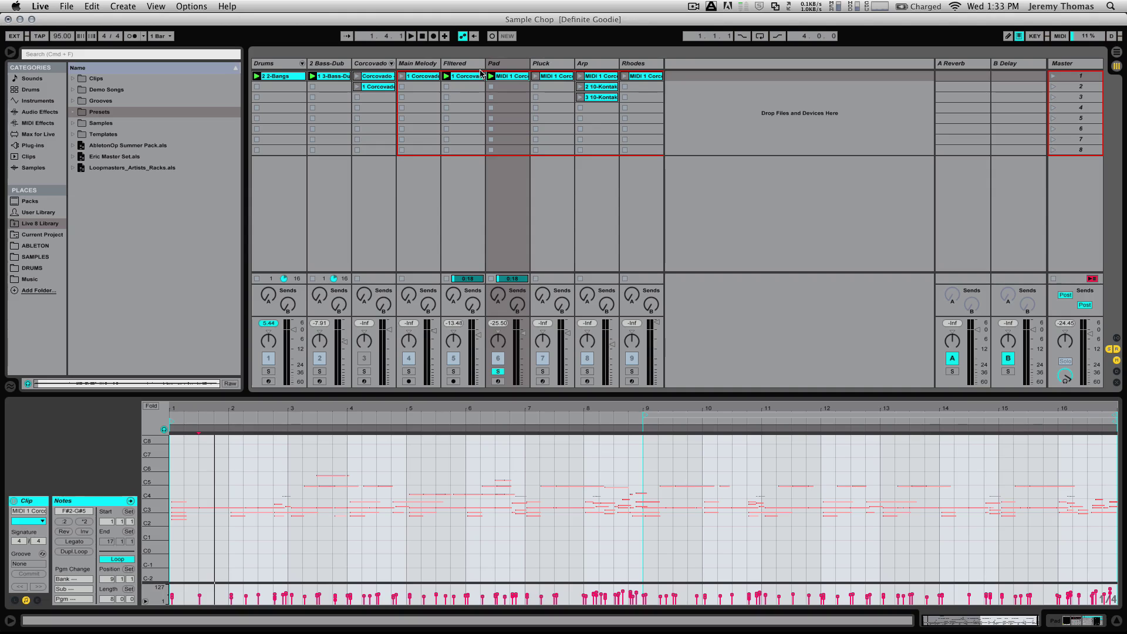
pyautogui.click(498, 63)
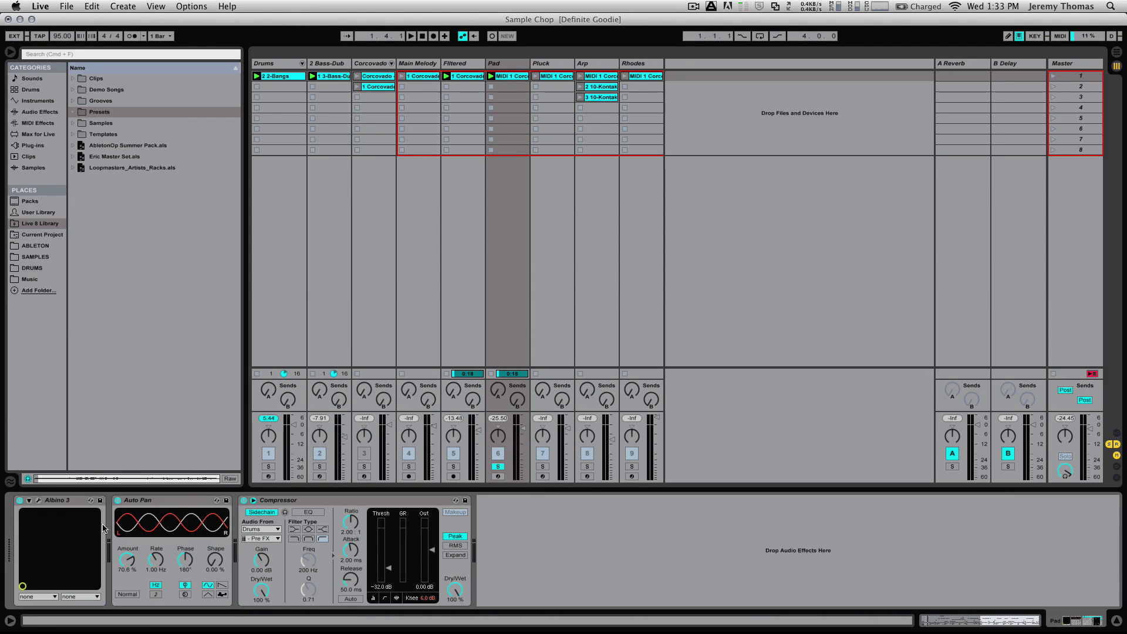
pyautogui.click(38, 500)
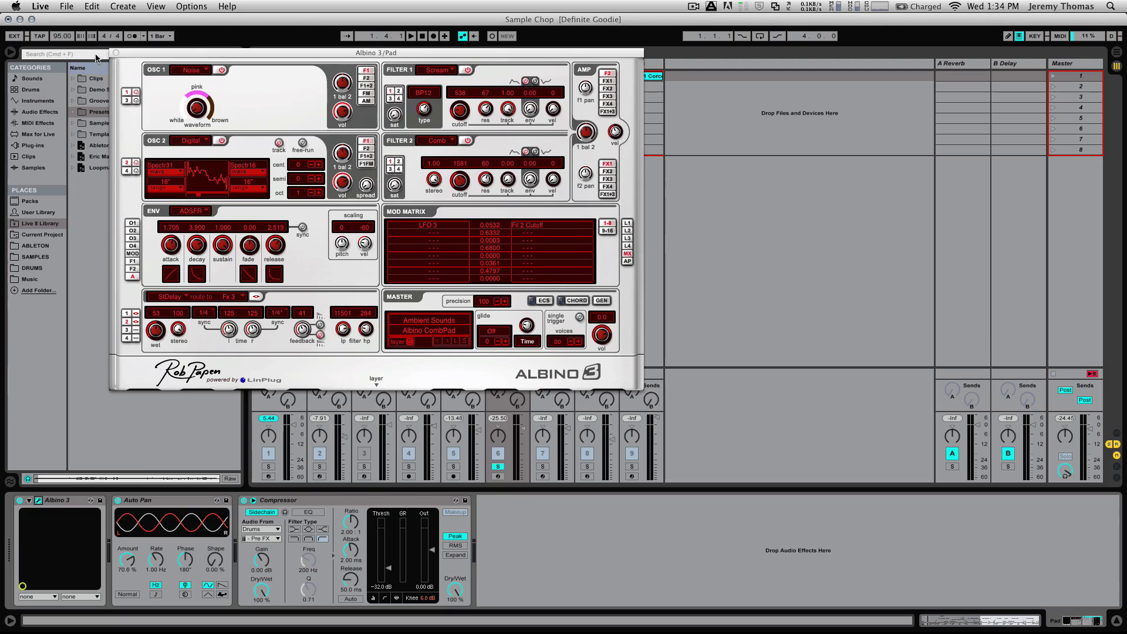
pyautogui.click(116, 53)
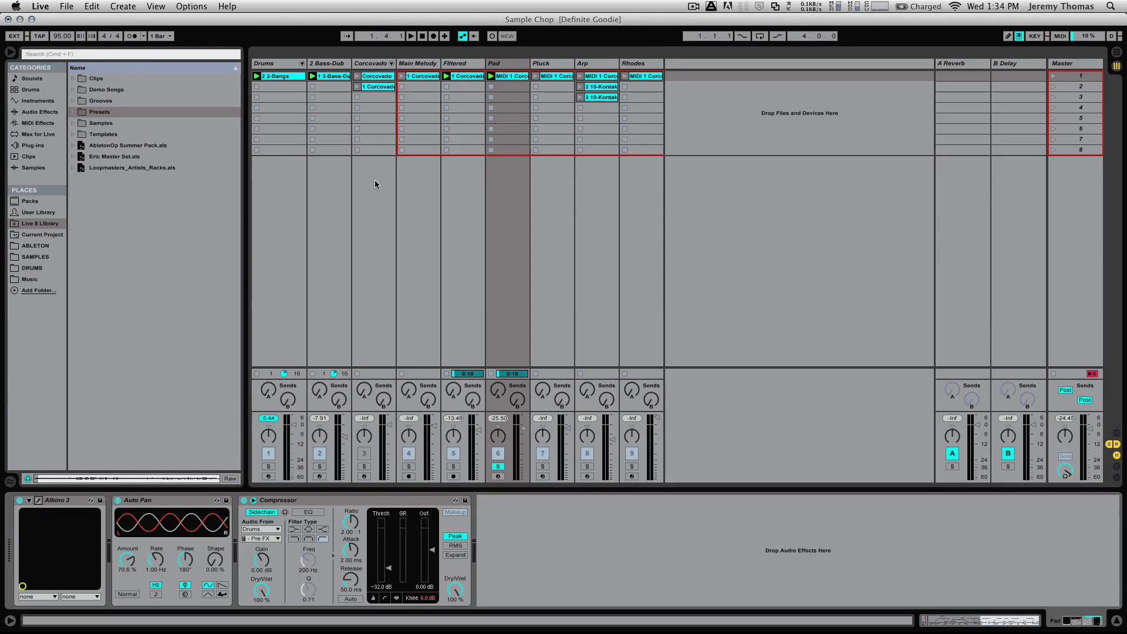
# Step: Play the Pad in solo and in the full mix, stop playback, and view the Master track's effects
pyautogui.press('space')
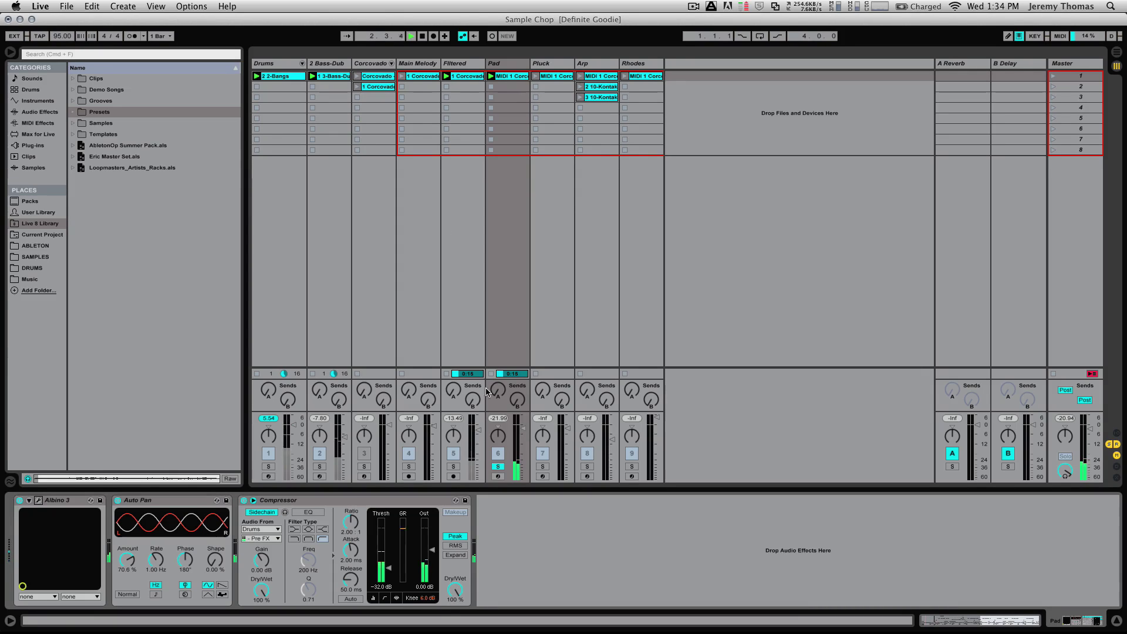
pyautogui.click(499, 467)
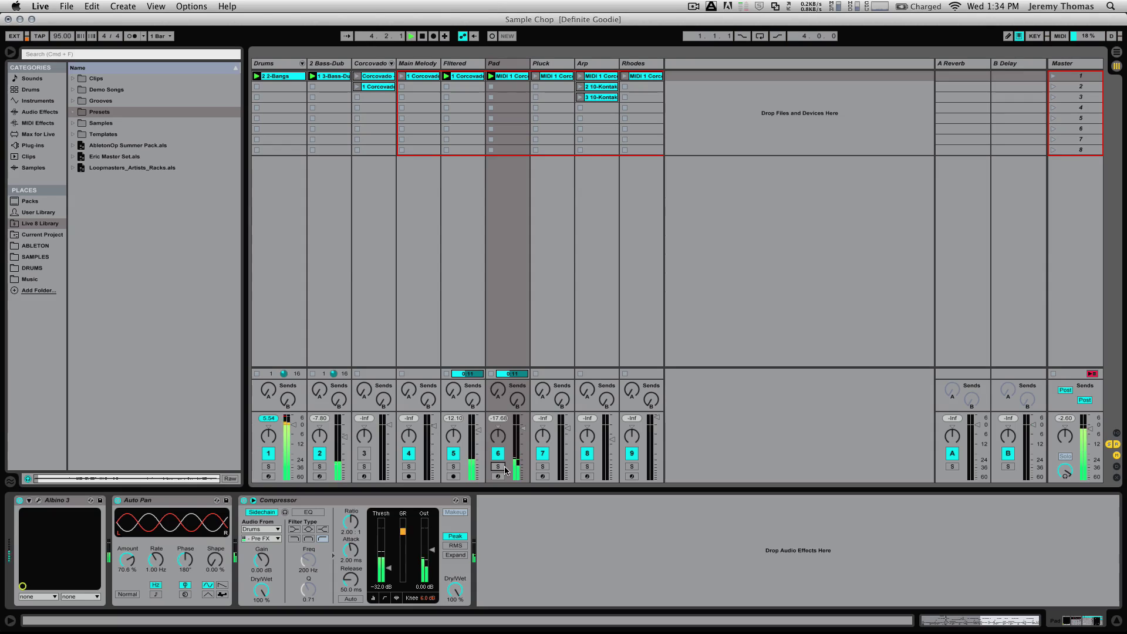
pyautogui.press('space')
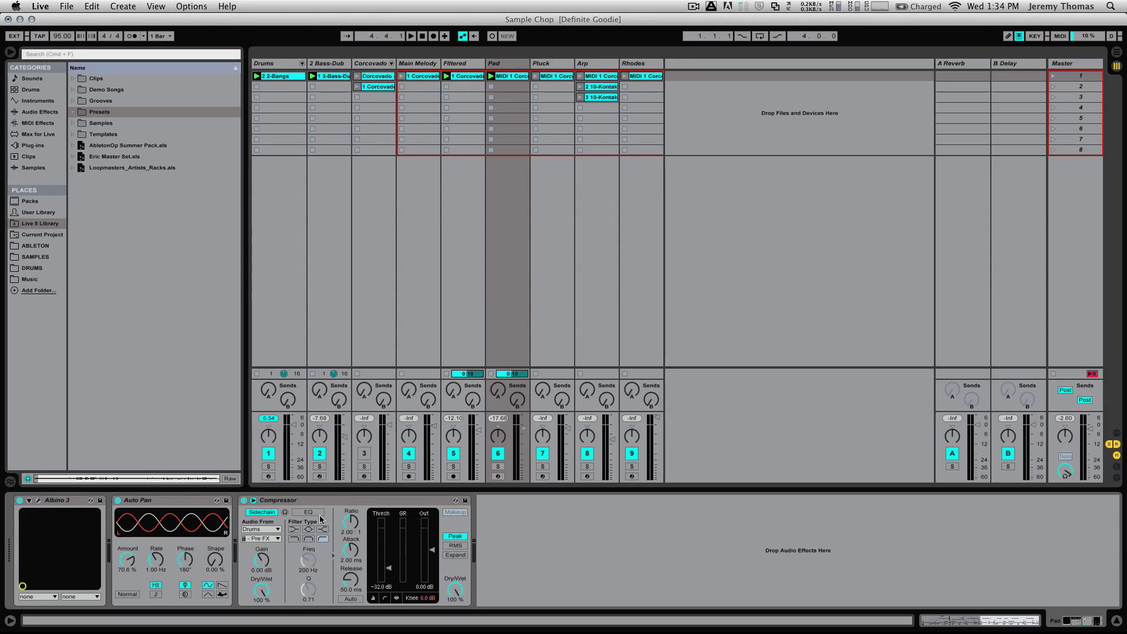
pyautogui.click(1060, 64)
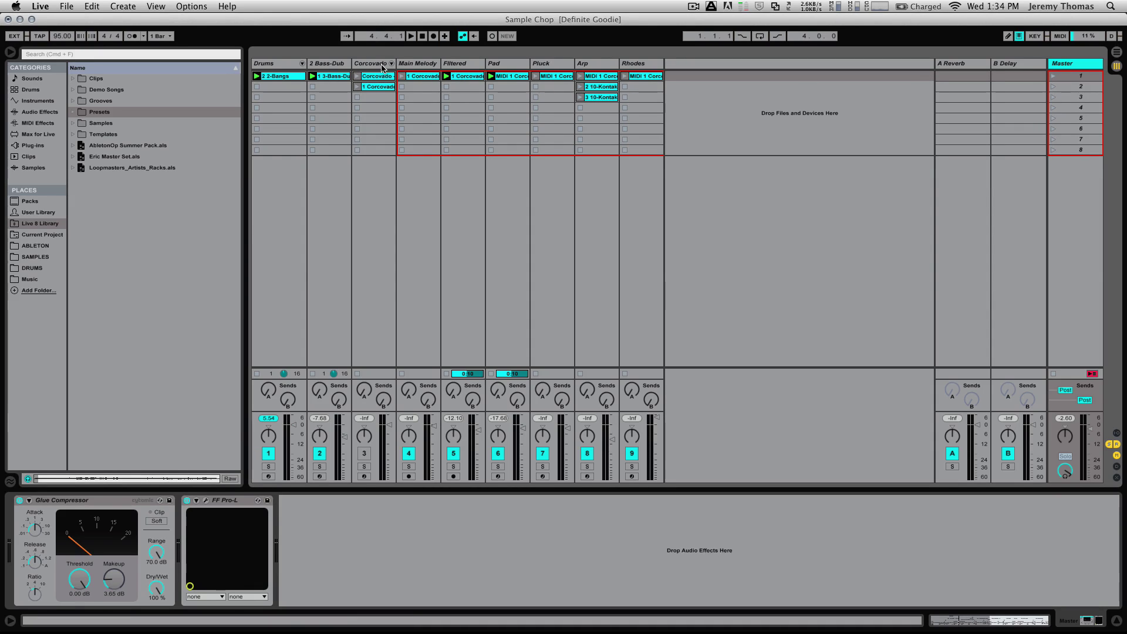
# Step: Solo the Pad track and compare its sound with the sidechain Compressor on, off and on again
pyautogui.click(502, 63)
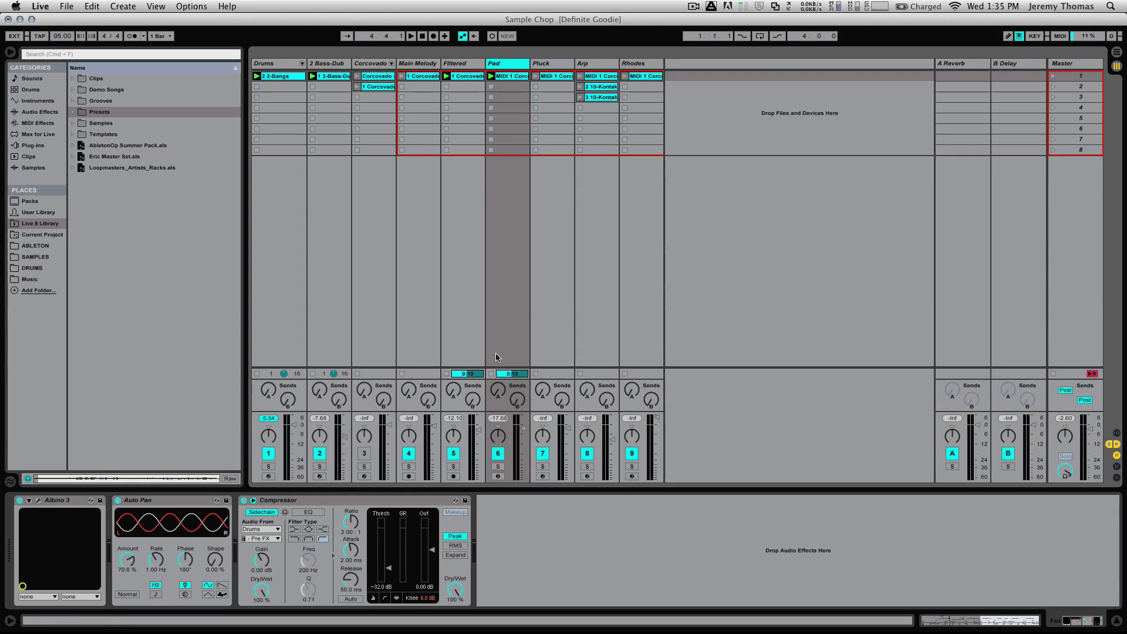
pyautogui.click(498, 466)
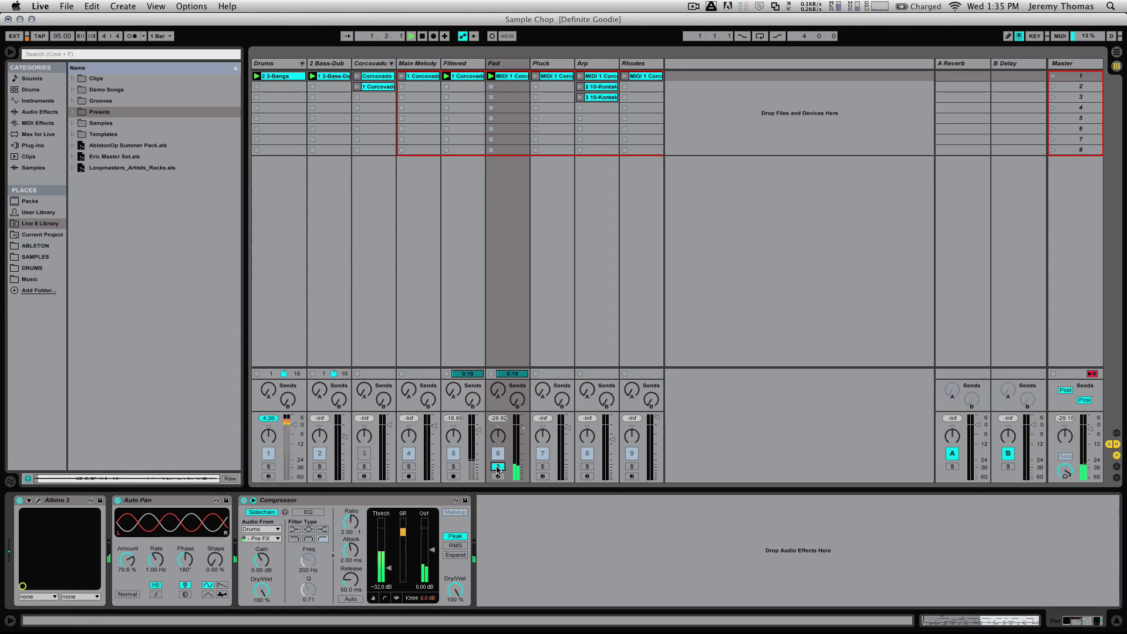
pyautogui.click(244, 501)
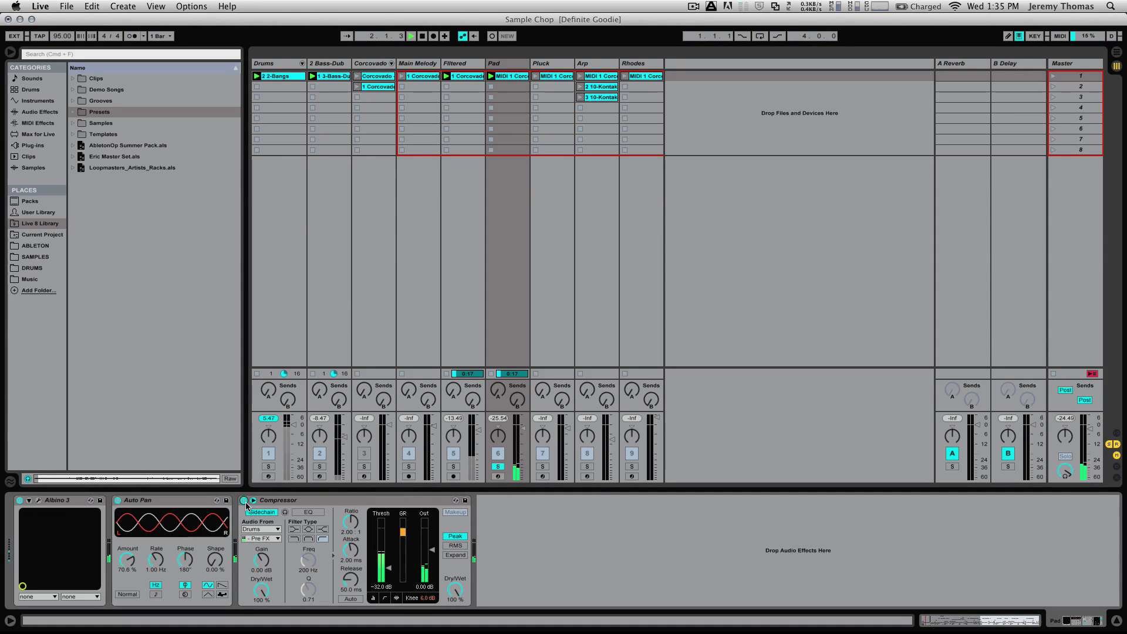
pyautogui.click(244, 500)
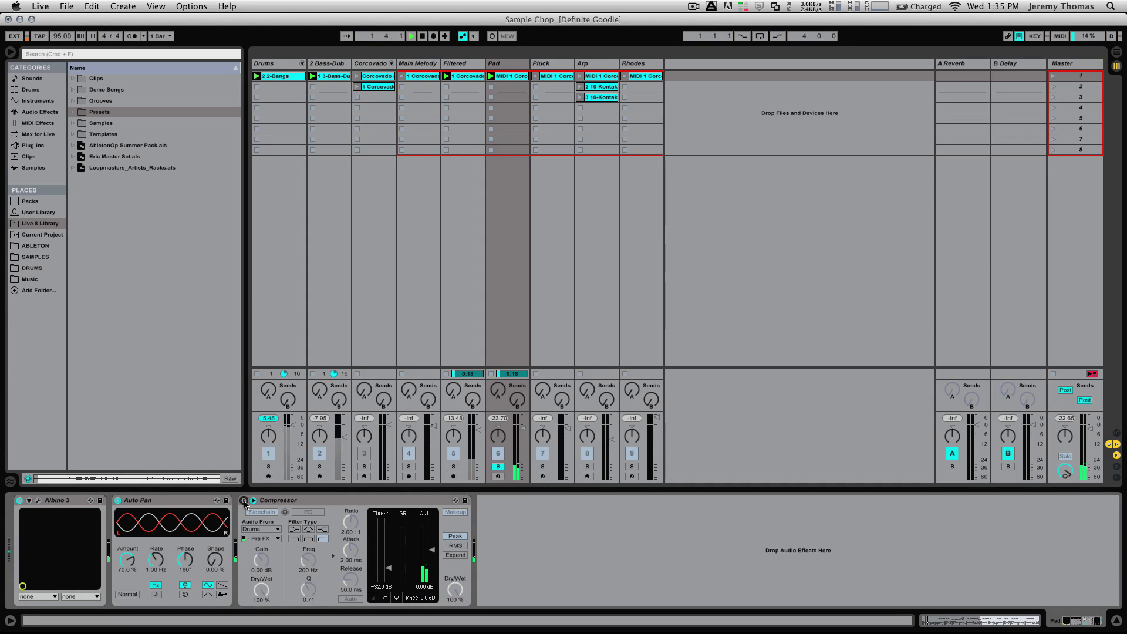
pyautogui.press('space')
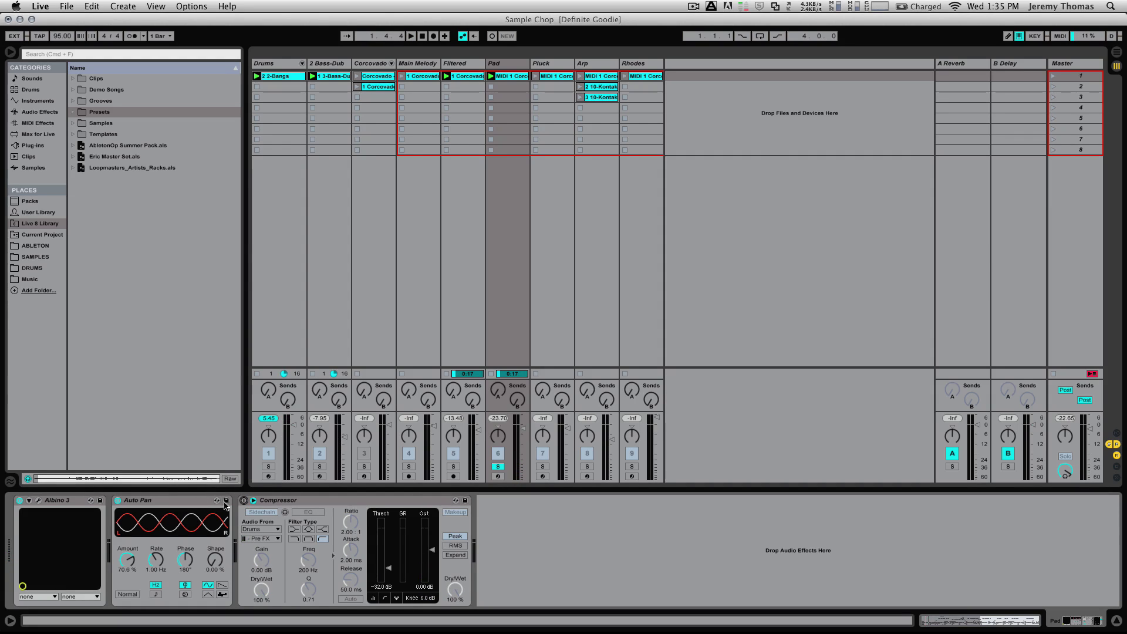
pyautogui.click(244, 500)
pyautogui.press('space')
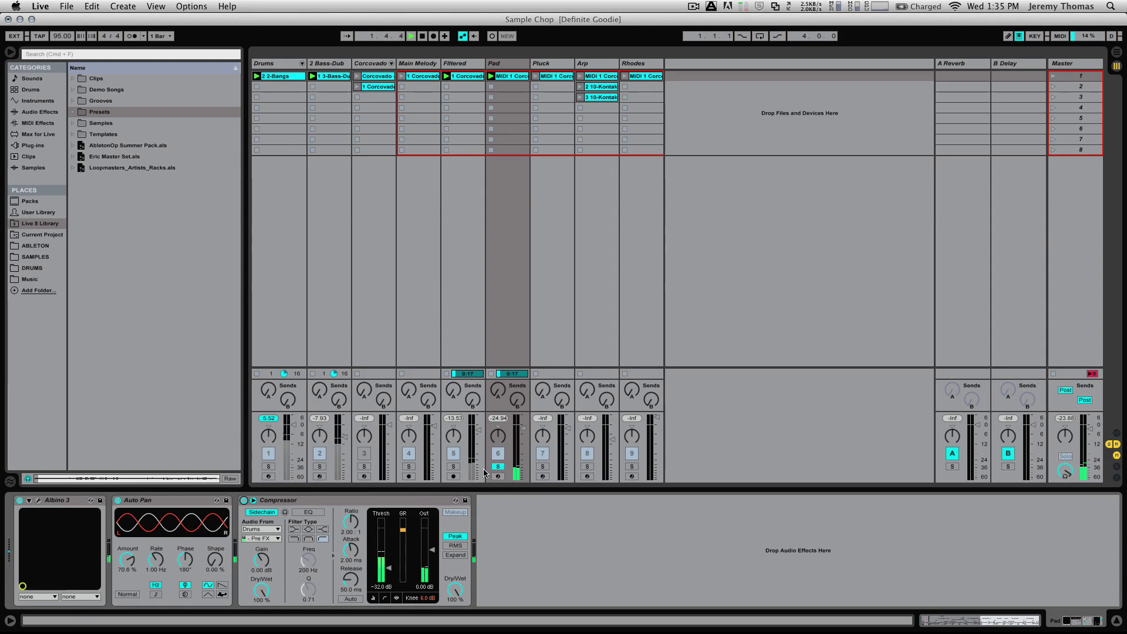
# Step: Choose Bangs | hihat croup 010 | Post FX as the Drums sidechain source of the Pad's Compressor
pyautogui.click(271, 538)
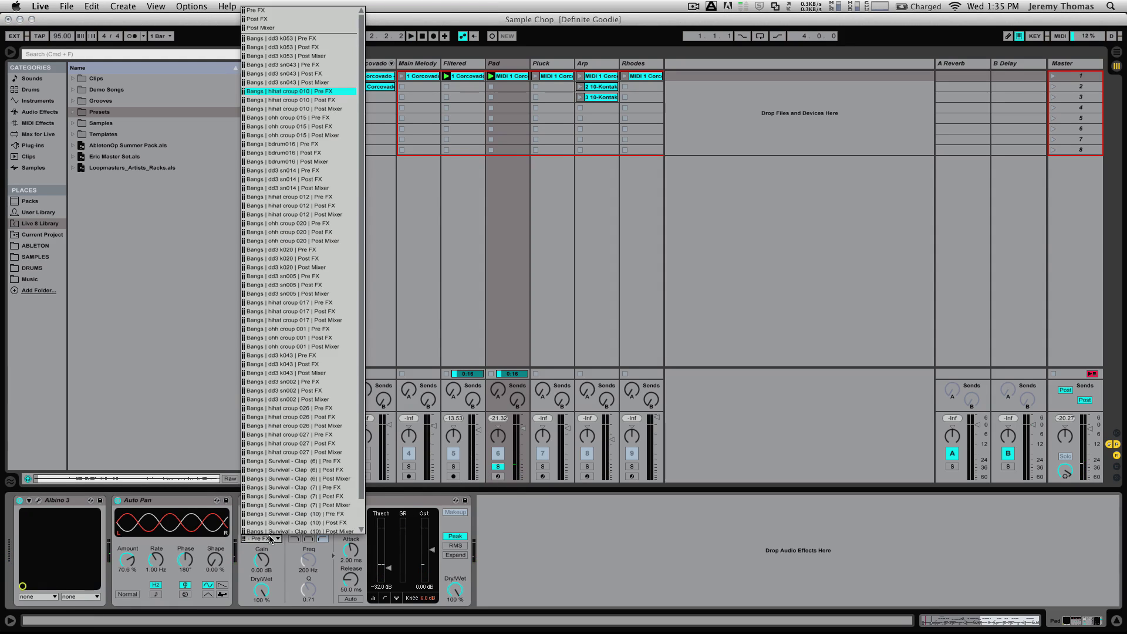
pyautogui.click(285, 39)
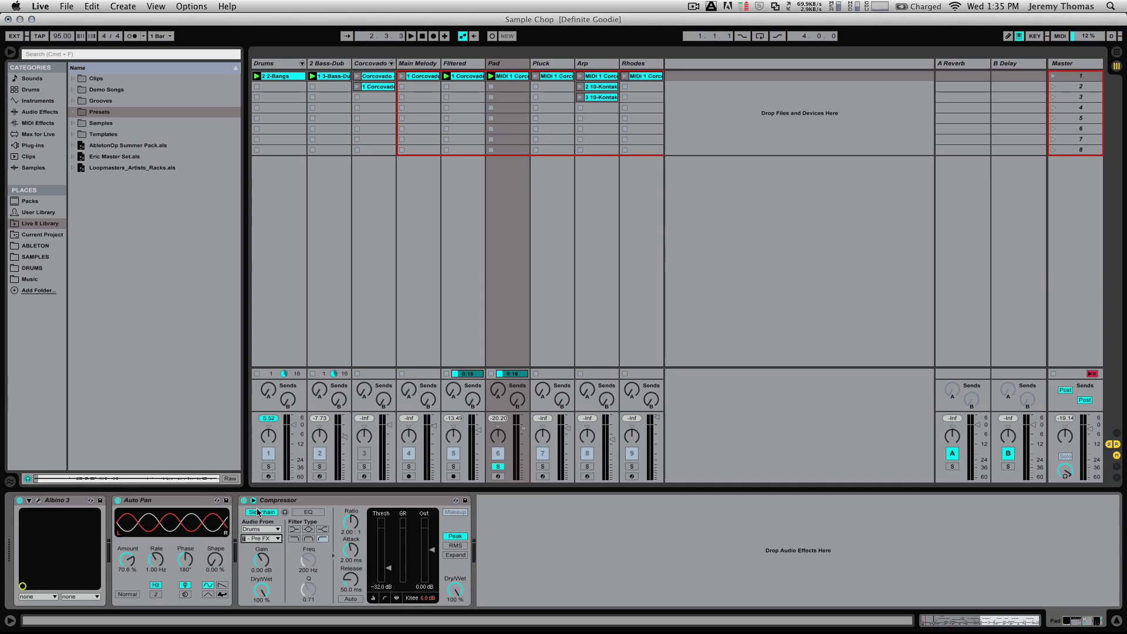
pyautogui.click(264, 540)
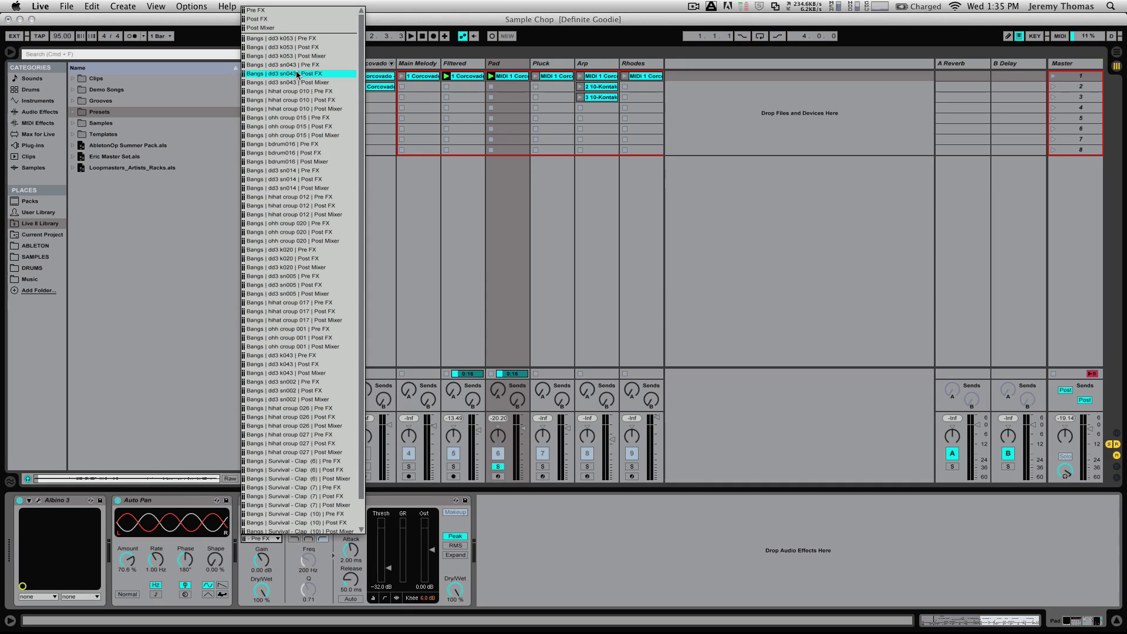
pyautogui.click(519, 528)
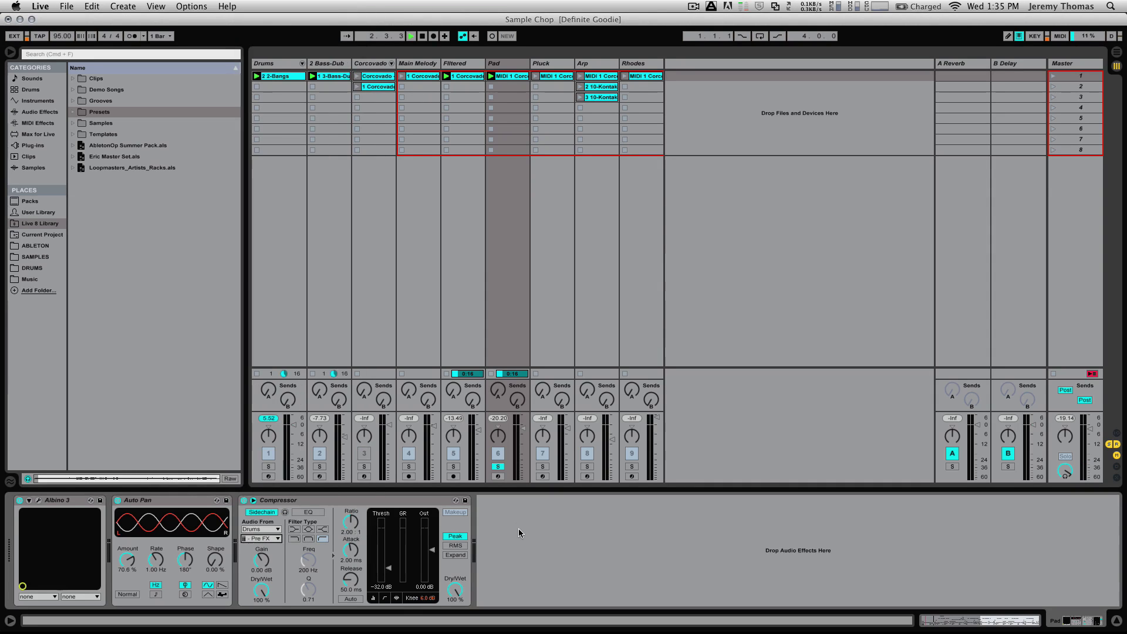
pyautogui.click(276, 538)
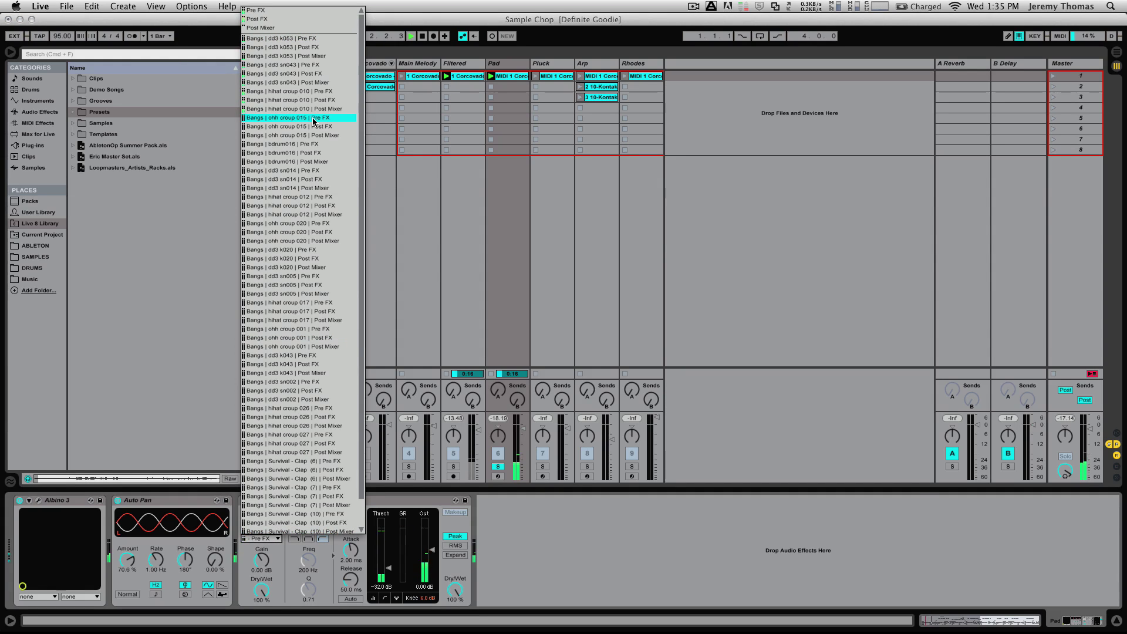
pyautogui.click(304, 100)
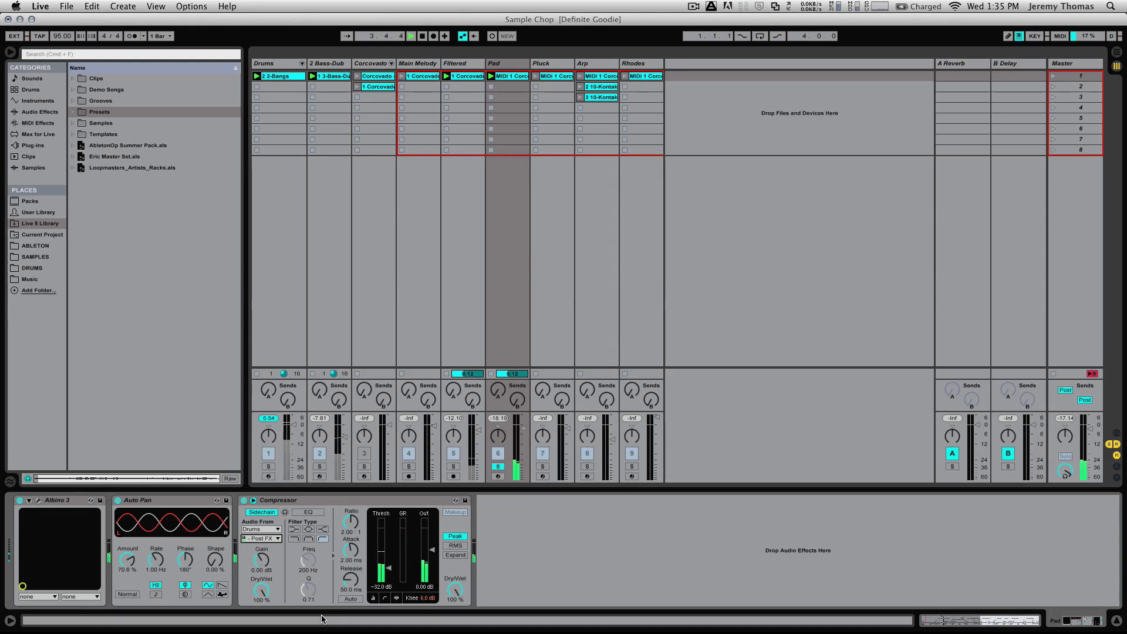
# Step: Take the Pad out of solo, lower its volume slightly within the full mix, and stop the Pad clip
pyautogui.press('space')
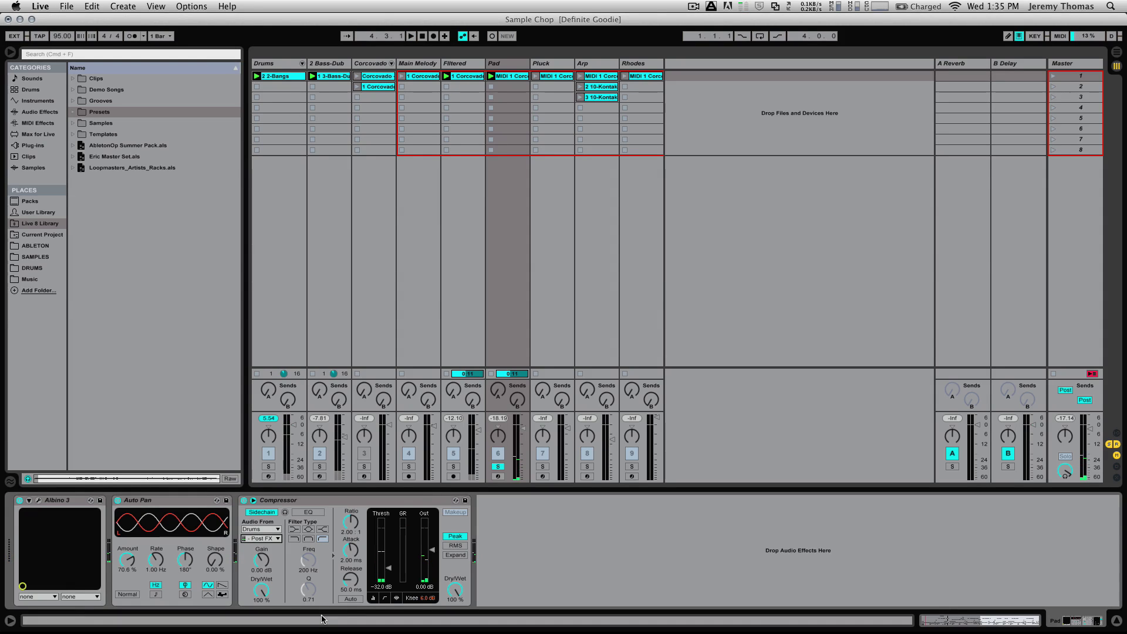
pyautogui.click(497, 466)
pyautogui.press('space')
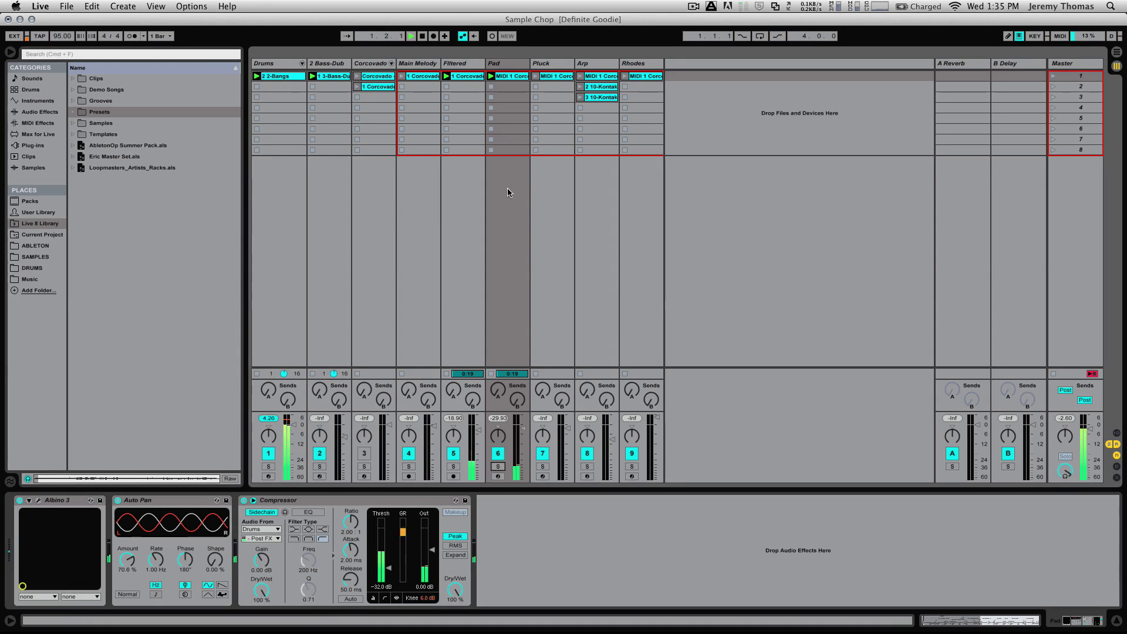
pyautogui.moveTo(522, 427); pyautogui.dragTo(523, 433)
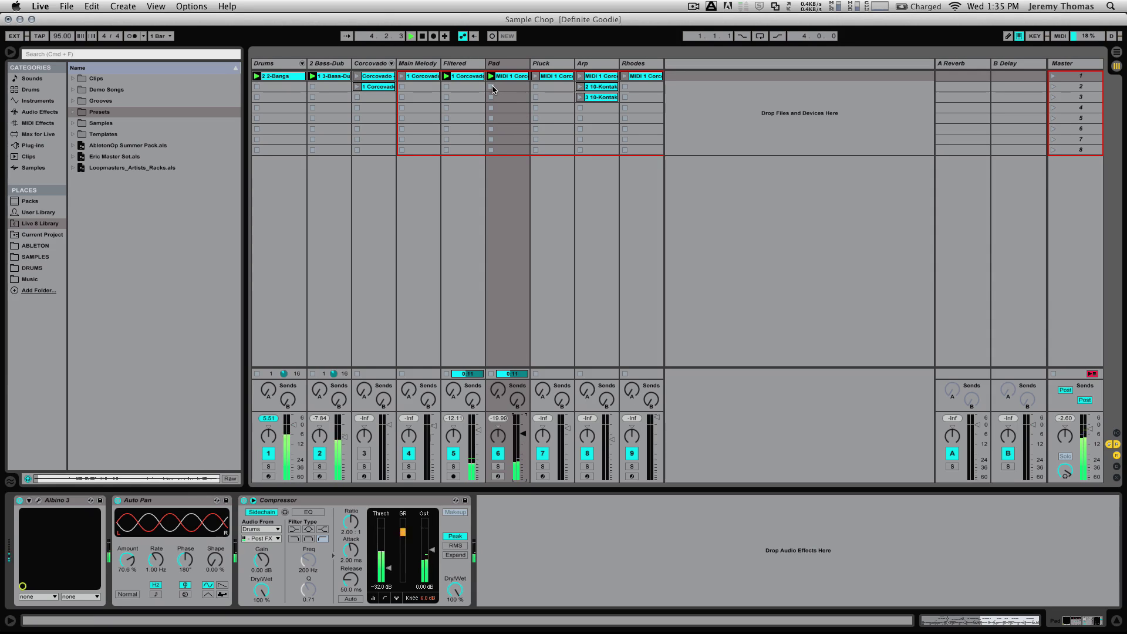
pyautogui.press('space')
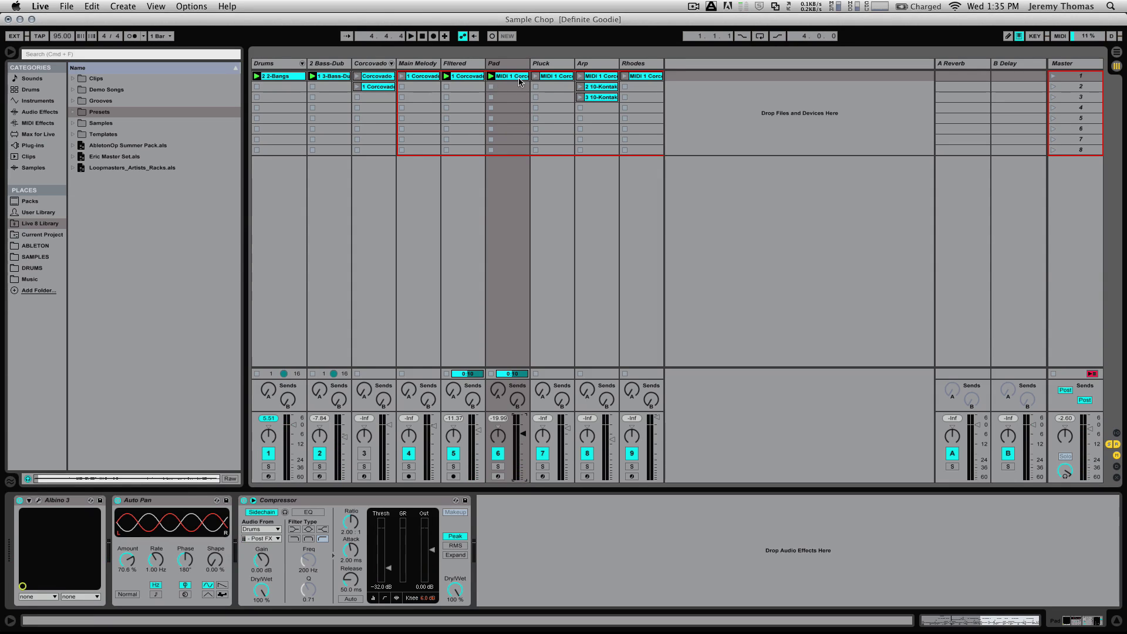
pyautogui.click(491, 87)
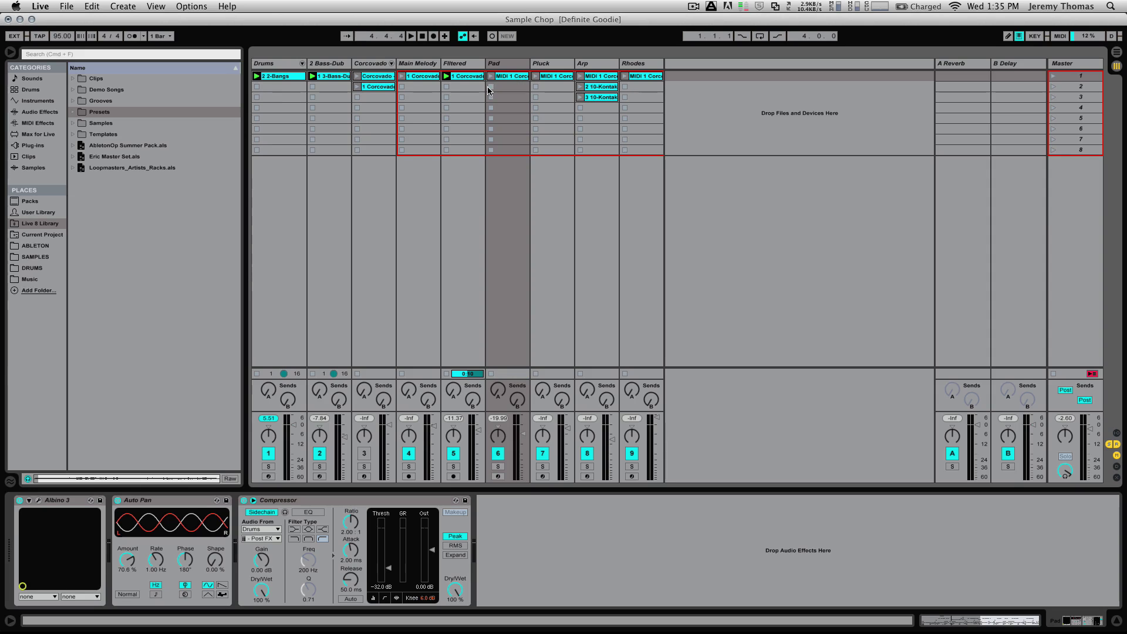
# Step: View the Pluck clip's MIDI notes, solo the Pluck track and launch its clip
pyautogui.doubleClick(547, 76)
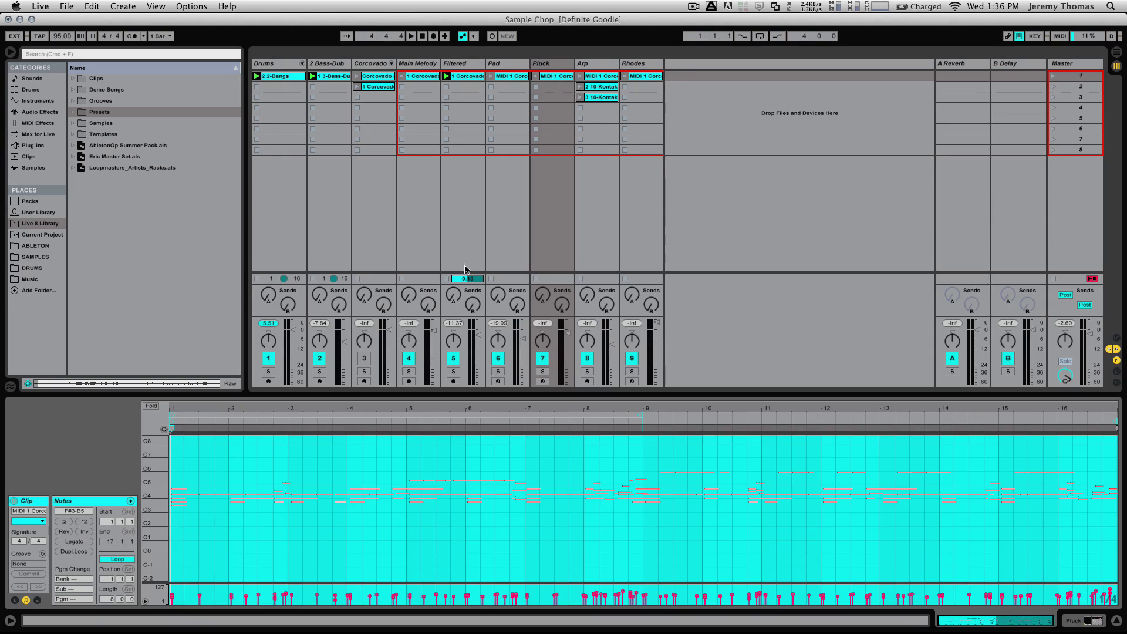
pyautogui.click(289, 452)
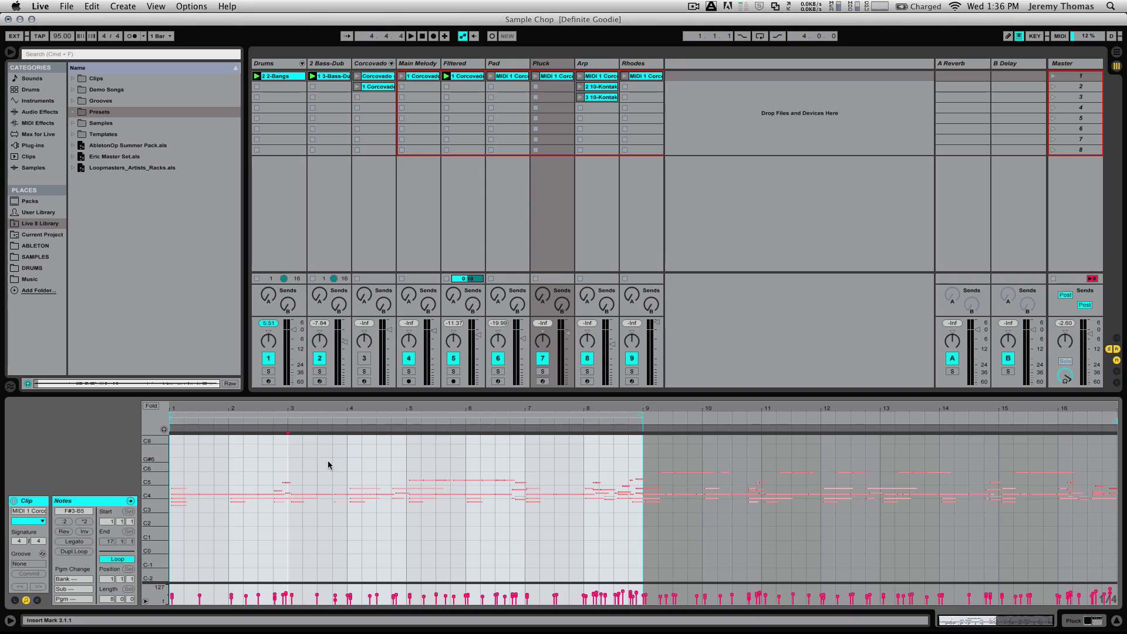
pyautogui.click(542, 372)
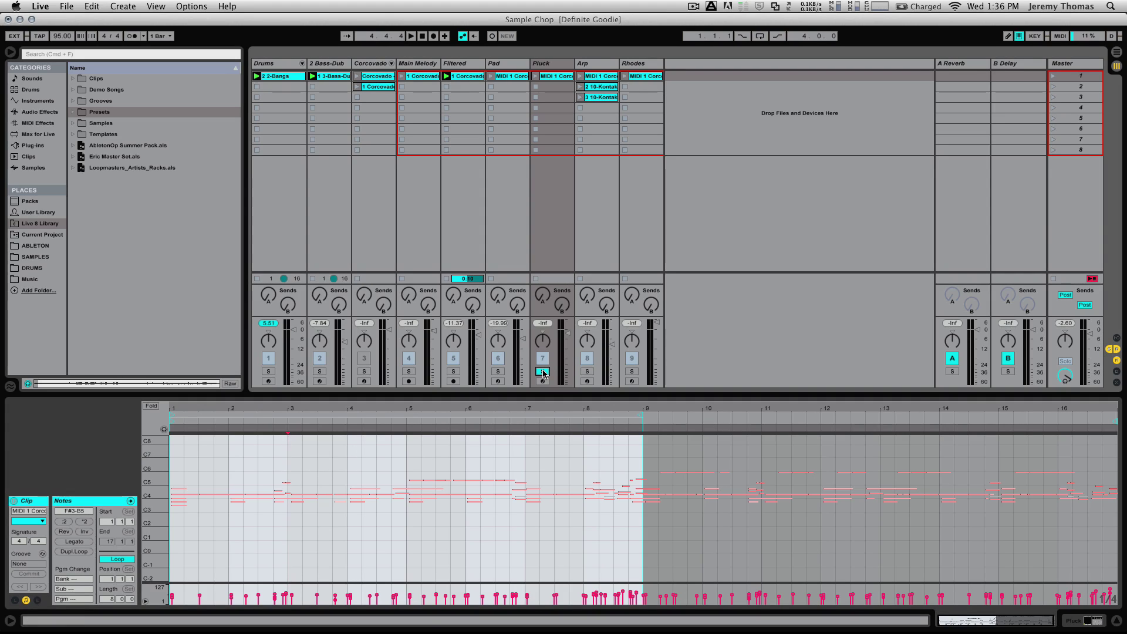
pyautogui.press('space')
pyautogui.click(536, 77)
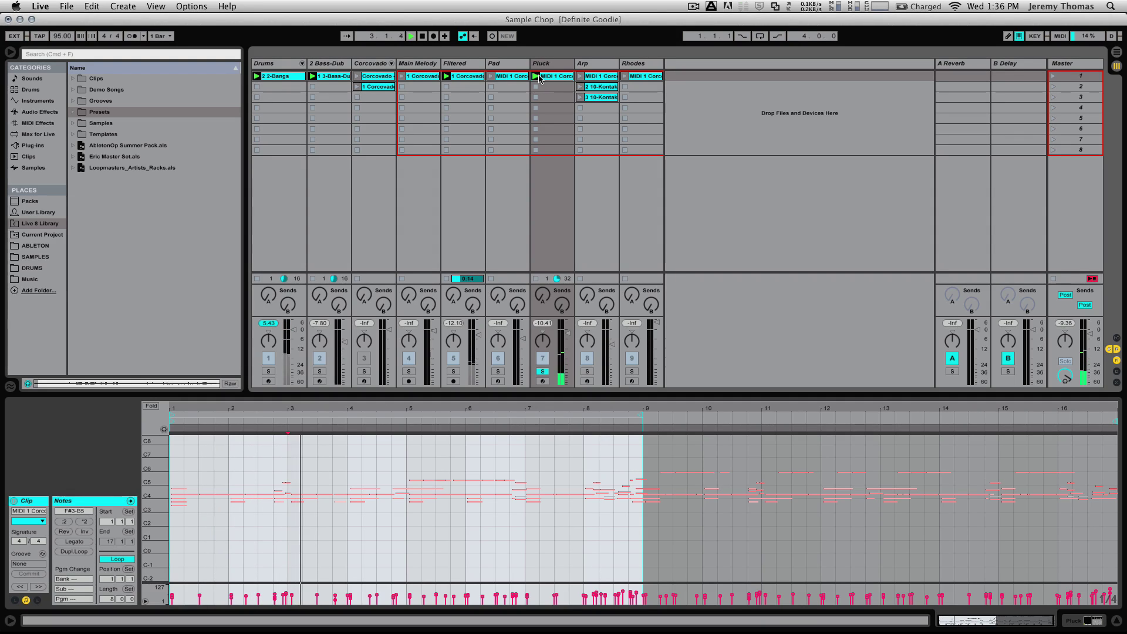
# Step: Inspect the Pluck's Kontakt 5 instrument, 08 Pizzicato from Session Strings, and move its window aside to uncover the mixer
pyautogui.doubleClick(548, 61)
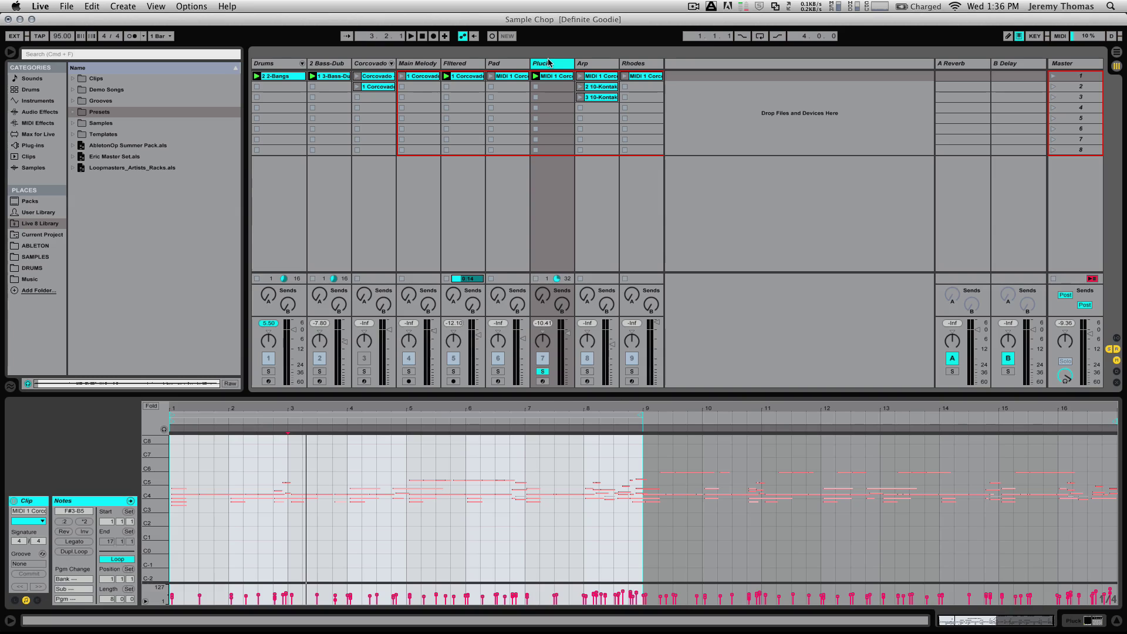
pyautogui.click(38, 500)
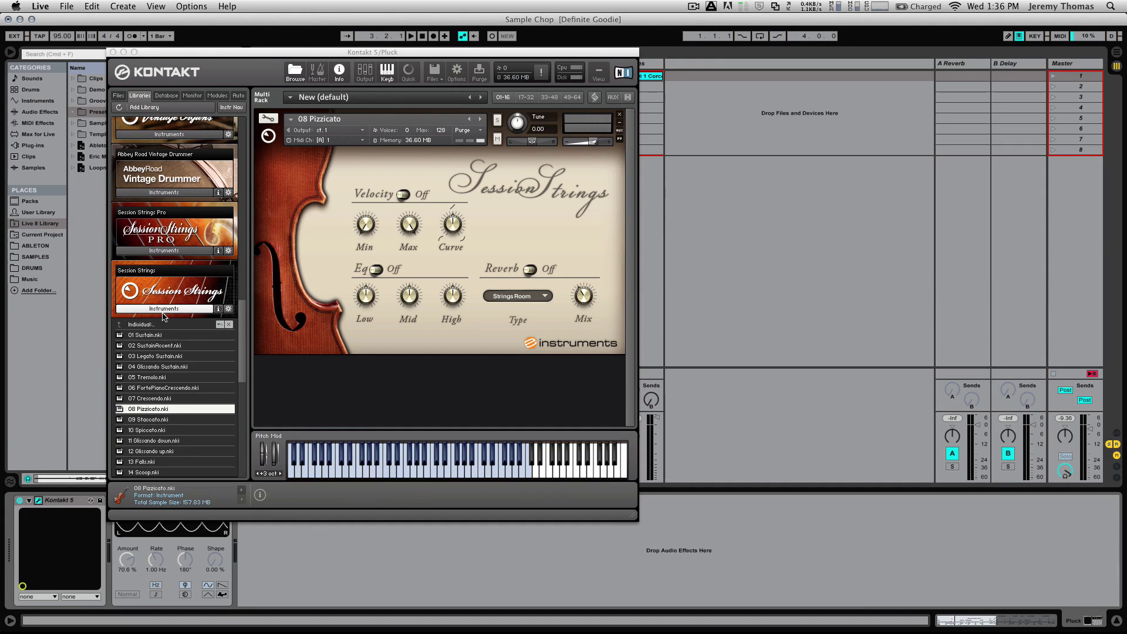
pyautogui.click(207, 309)
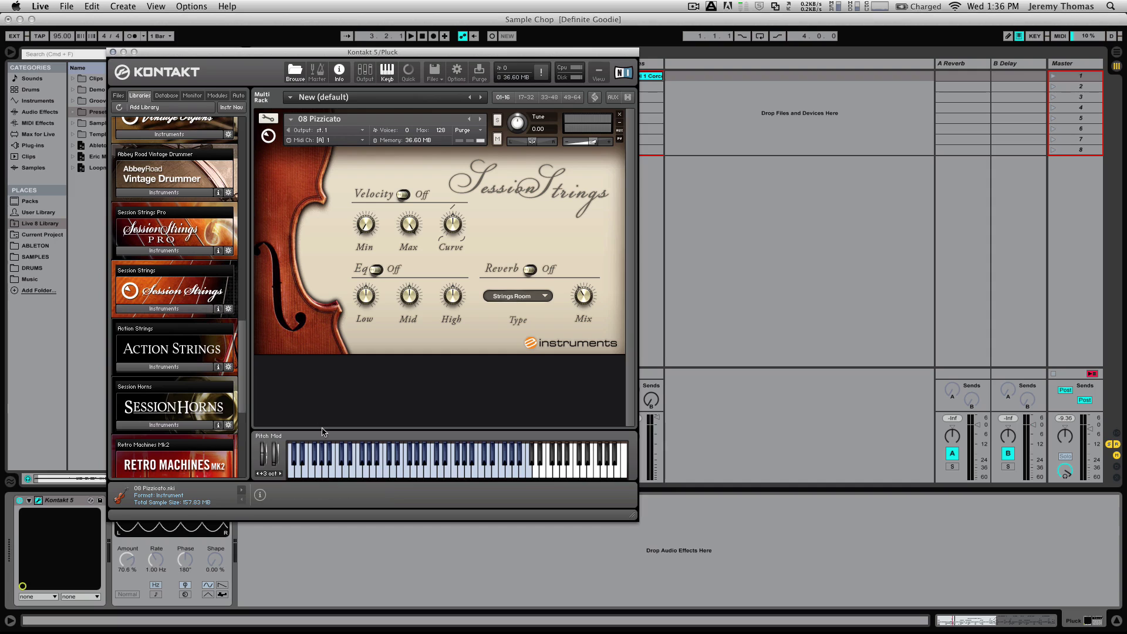
pyautogui.moveTo(533, 53); pyautogui.dragTo(267, 52)
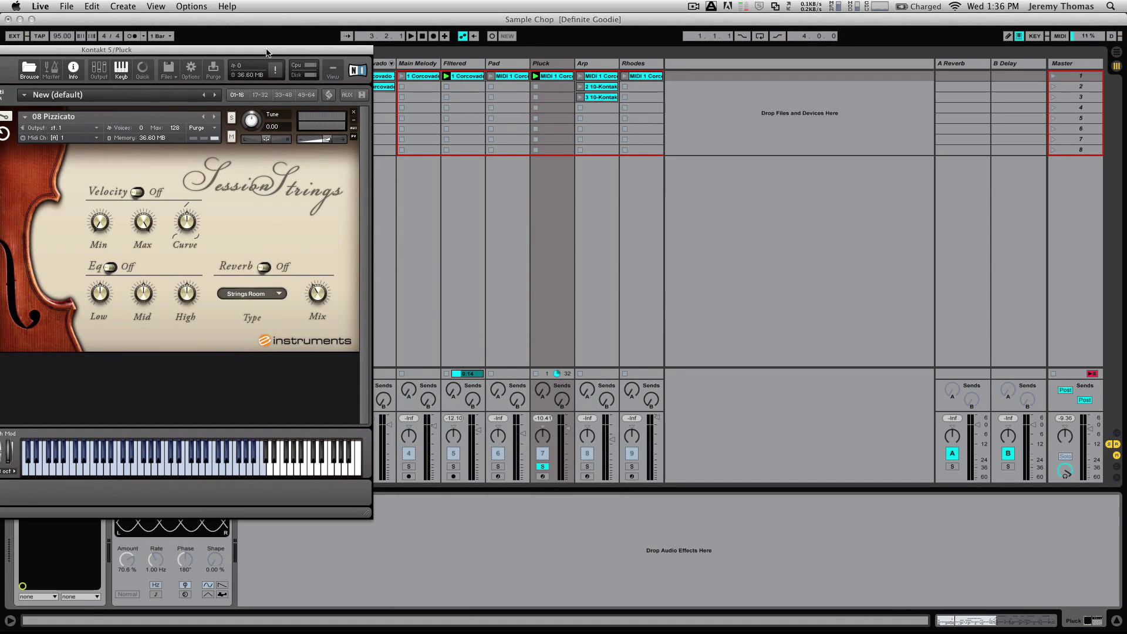
# Step: Arm the Pluck track for recording and close the Kontakt 5 window
pyautogui.click(543, 476)
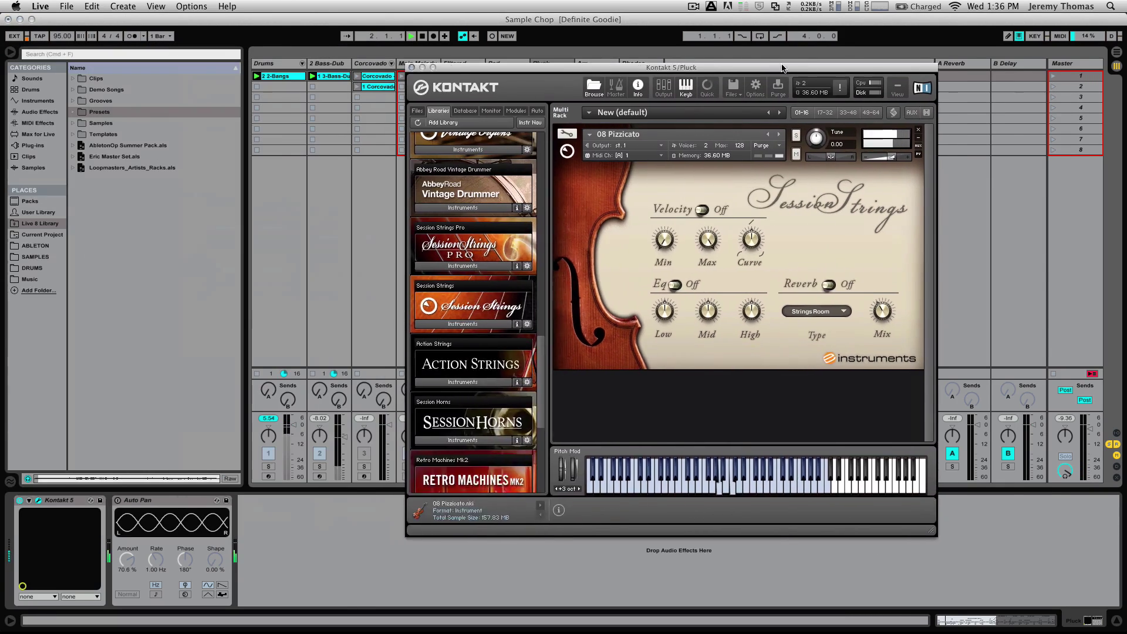
pyautogui.moveTo(782, 70); pyautogui.dragTo(982, 30)
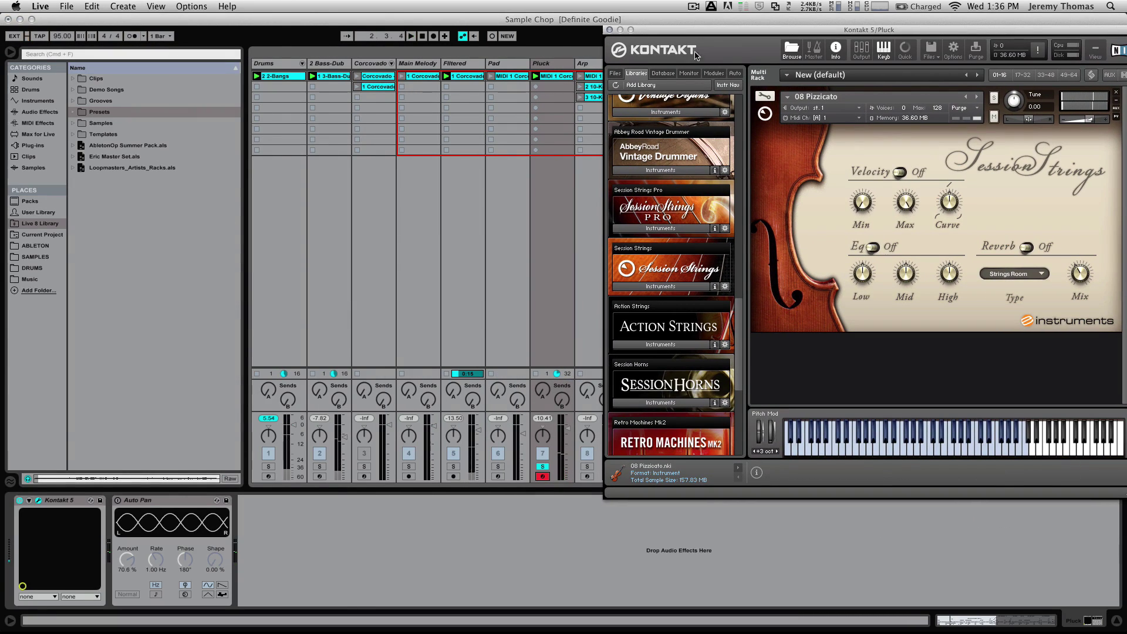
pyautogui.click(610, 30)
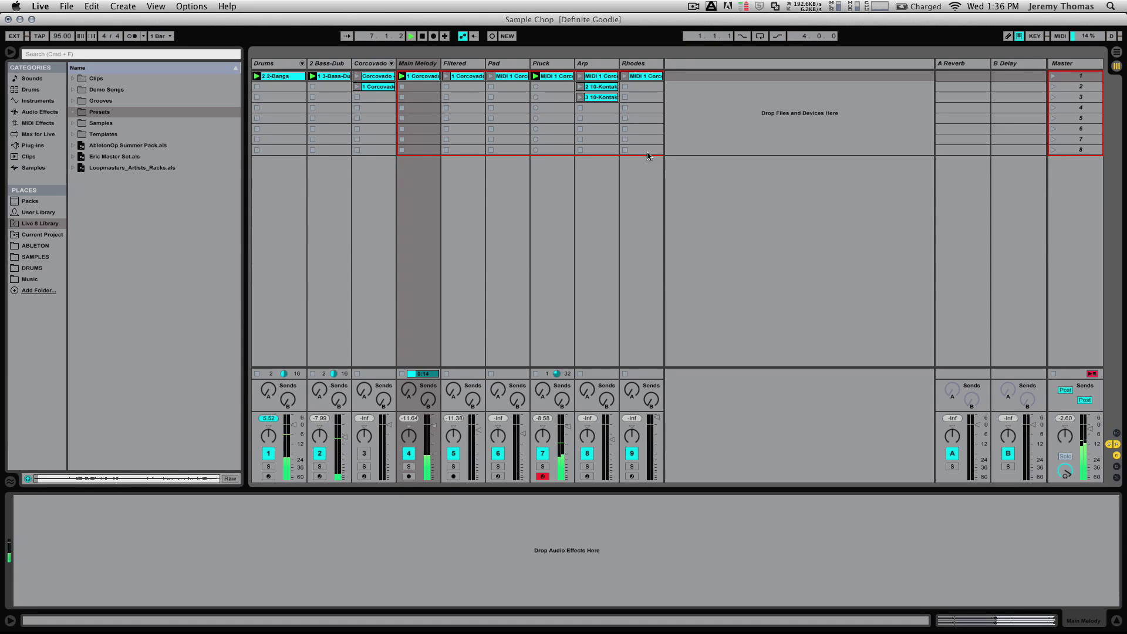
# Step: Launch the Rhodes clip and the Arp's third clip with the Pluck track muted, and stop playback after listening
pyautogui.click(623, 76)
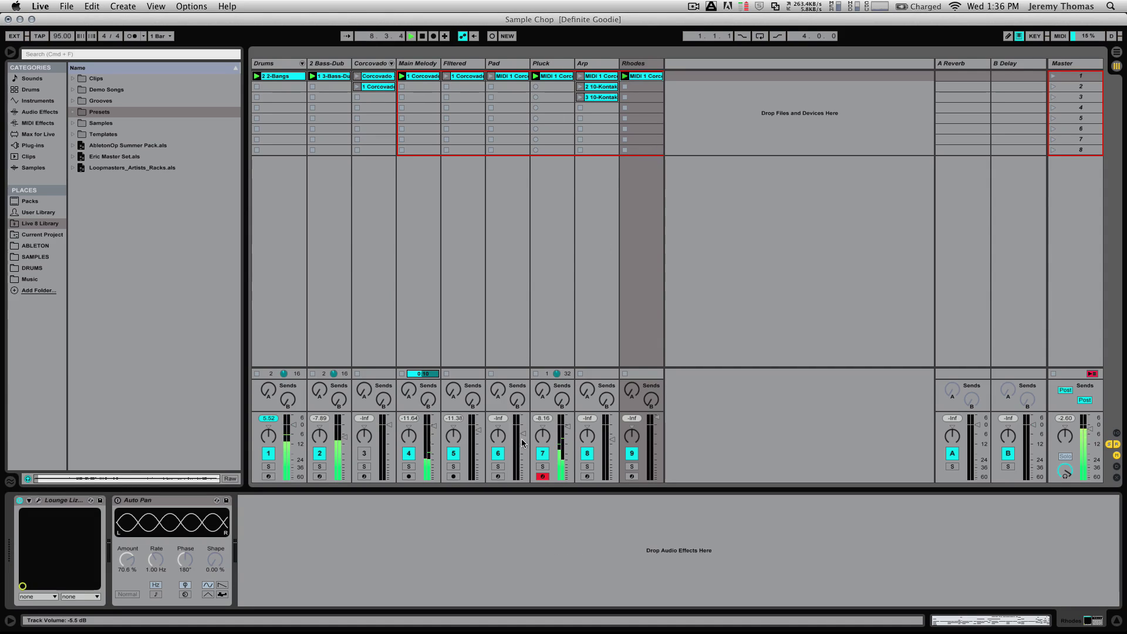
pyautogui.click(541, 453)
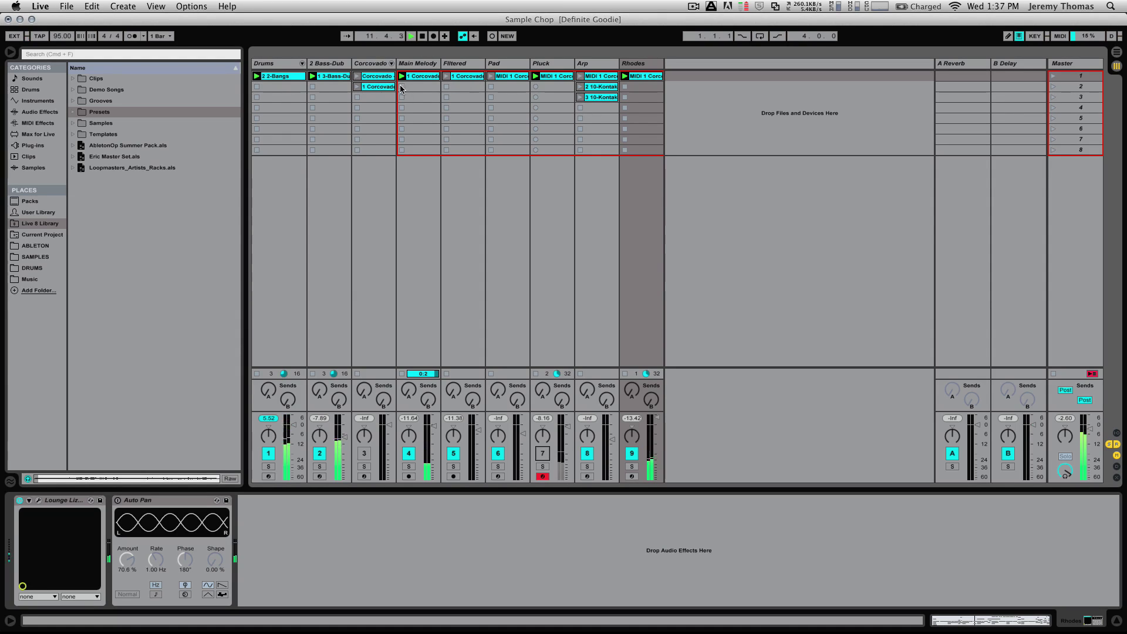
pyautogui.click(577, 97)
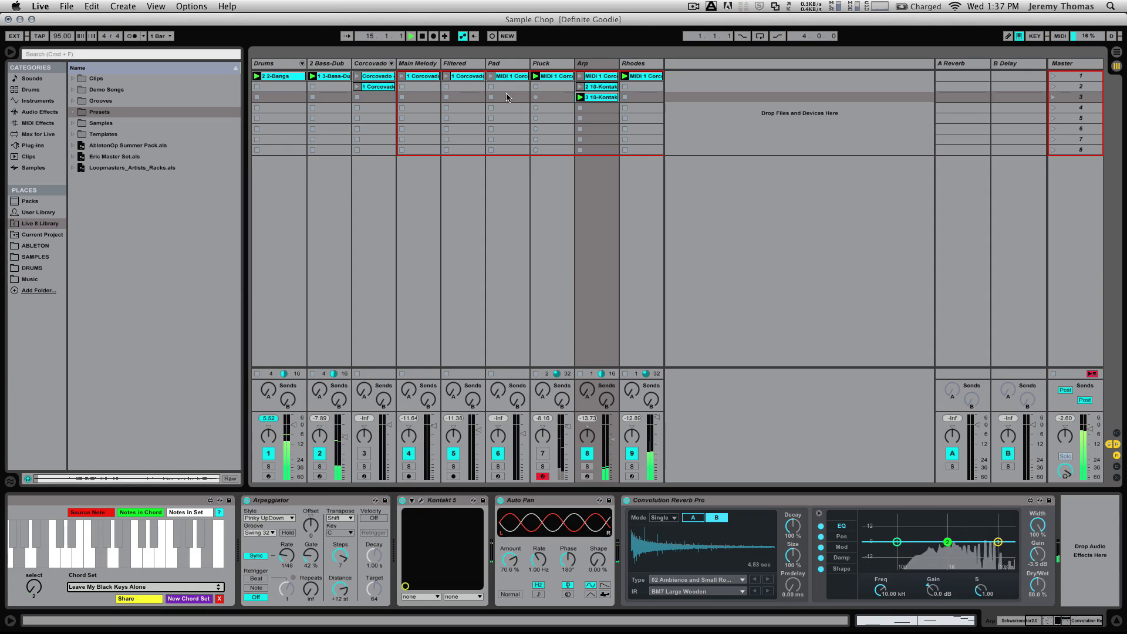
pyautogui.press('space')
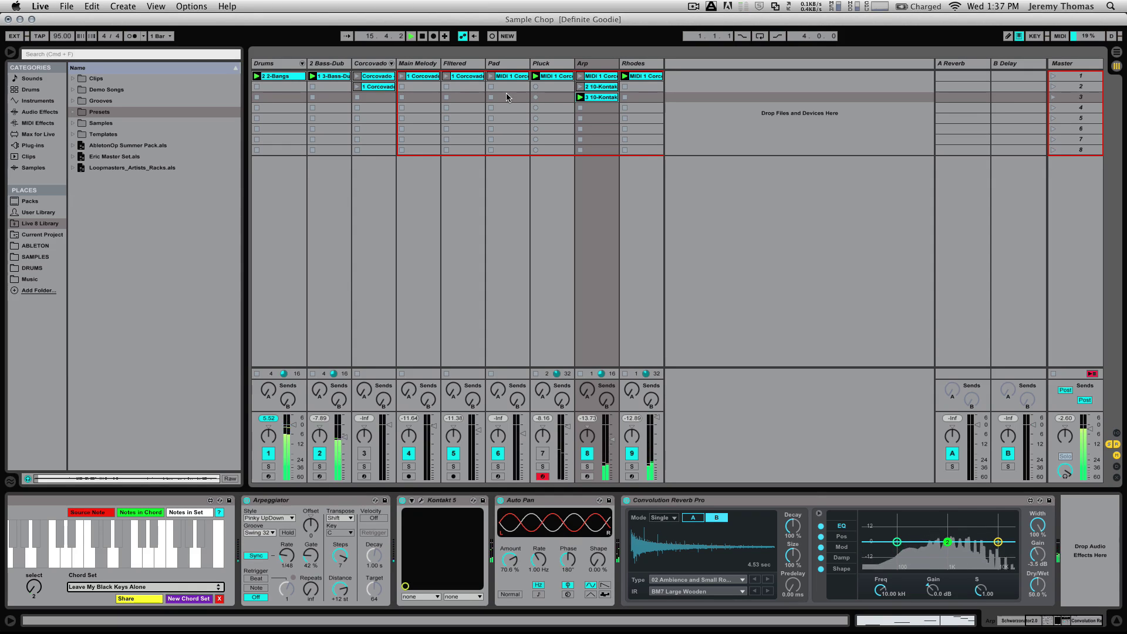
# Step: Show the Master track's effects and open the FF Pro-L limiter window
pyautogui.click(1075, 65)
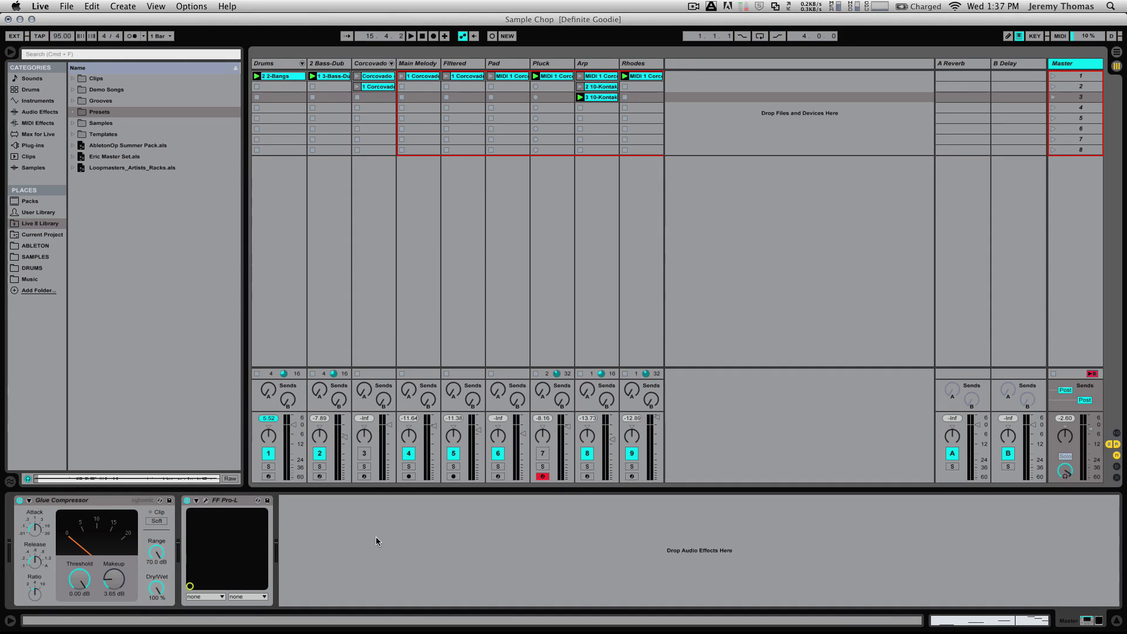
pyautogui.click(206, 502)
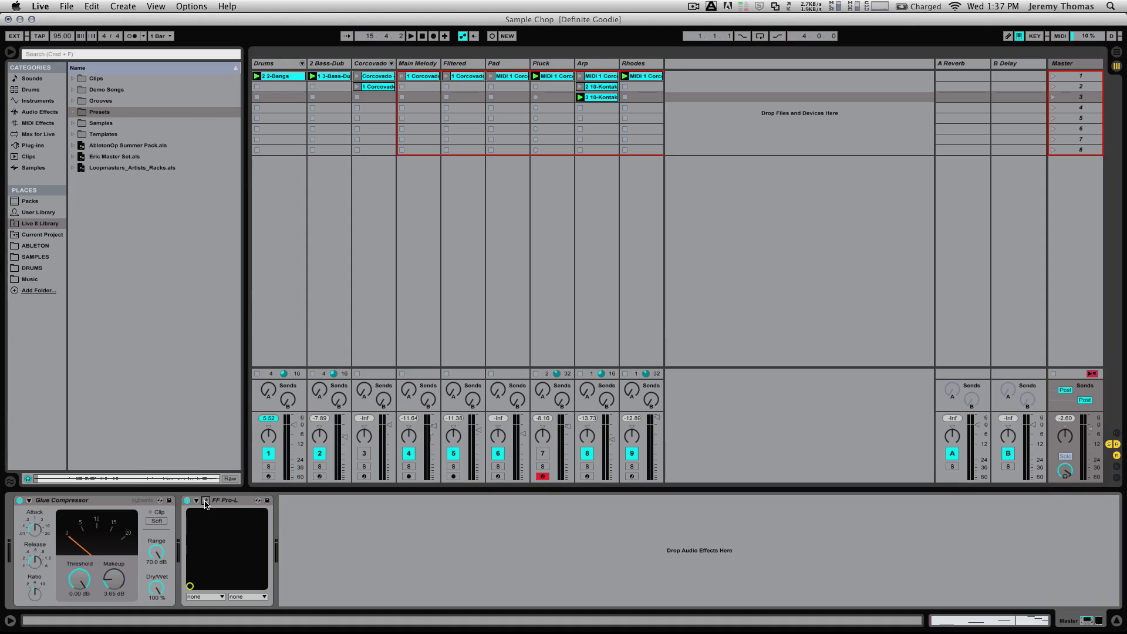
pyautogui.click(205, 502)
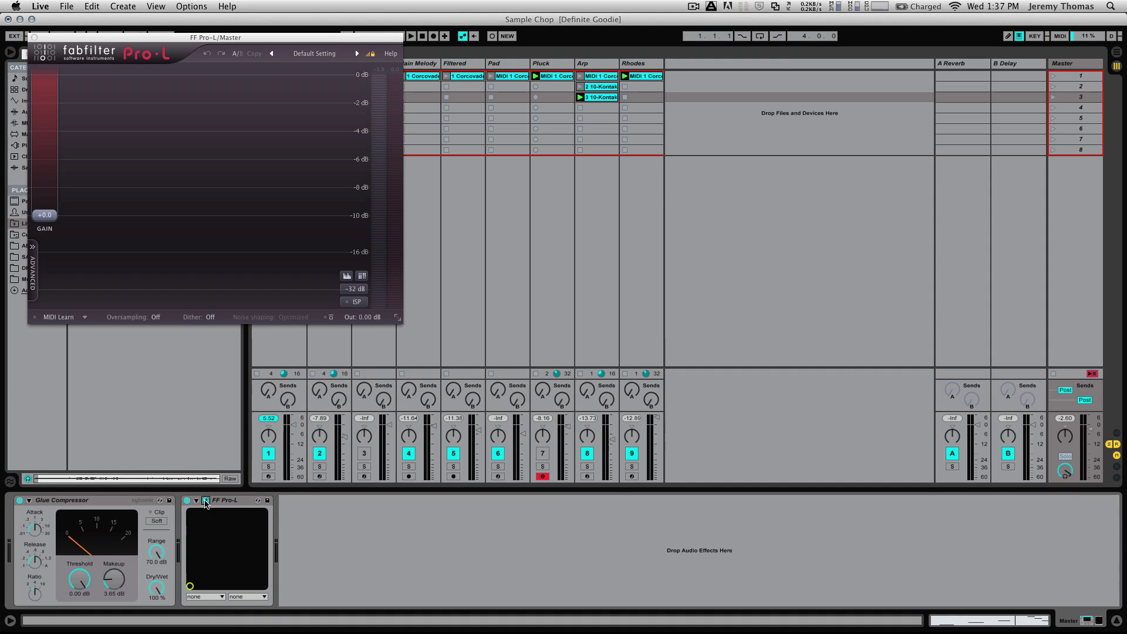
# Step: Compare the soloed Drums with the Master's FF Pro-L bypassed and active, select the Glue Compressor, and close the limiter window
pyautogui.press('space')
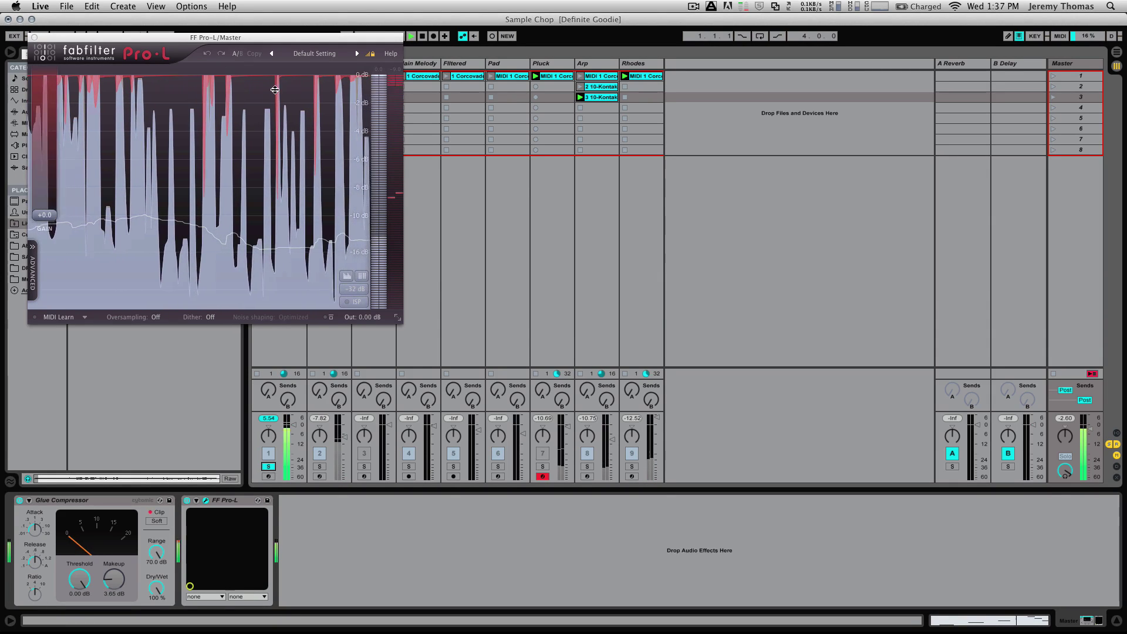
pyautogui.click(187, 501)
pyautogui.click(186, 501)
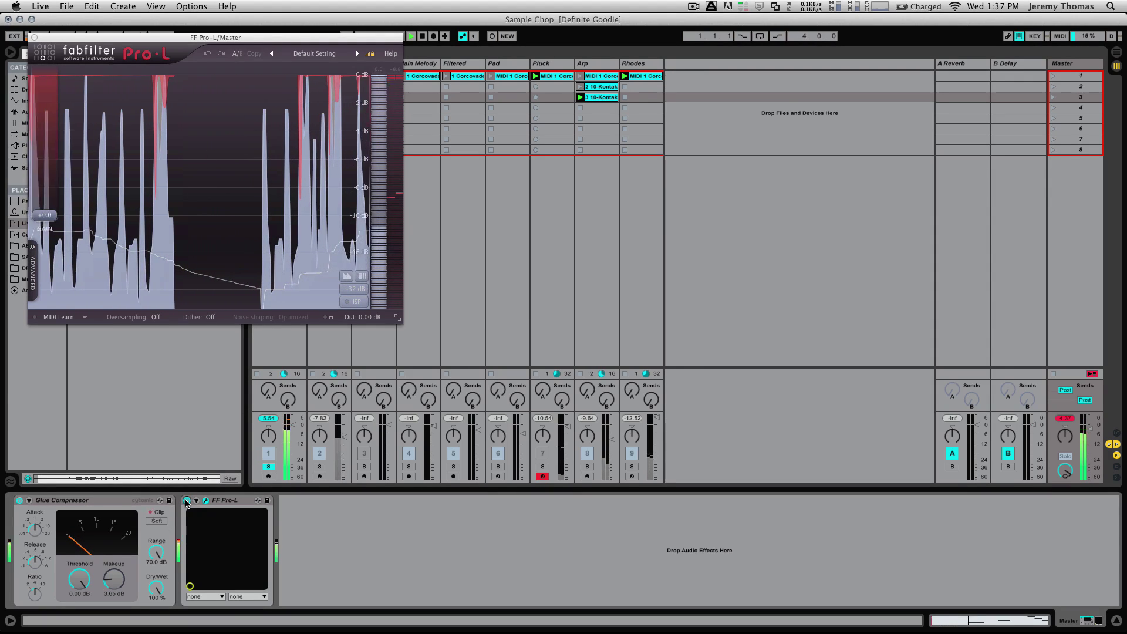
pyautogui.click(46, 500)
pyautogui.press('space')
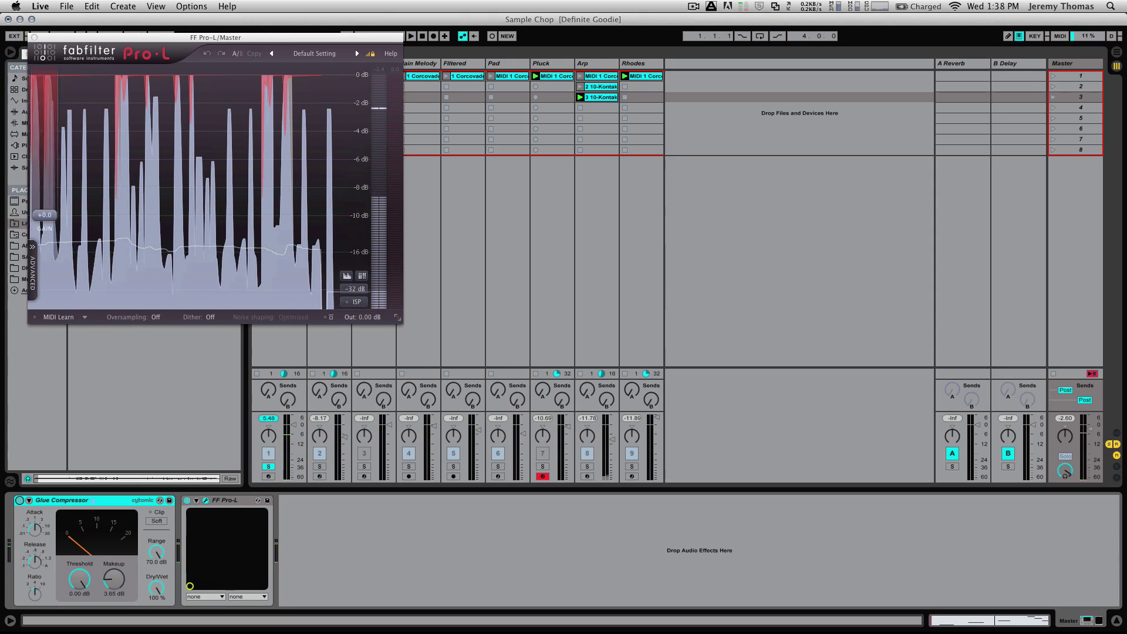
pyautogui.click(34, 37)
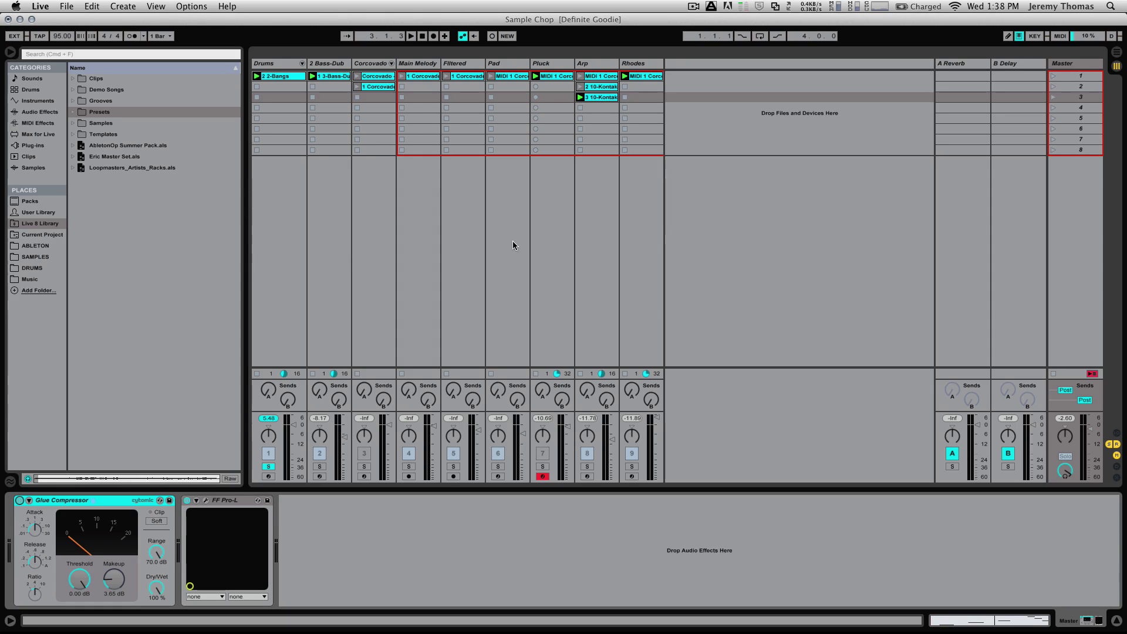
# Step: Unsolo the Drums, launch the Main Melody clip, and audition it with bass and drums muted in turn before soloing Main Melody
pyautogui.click(269, 466)
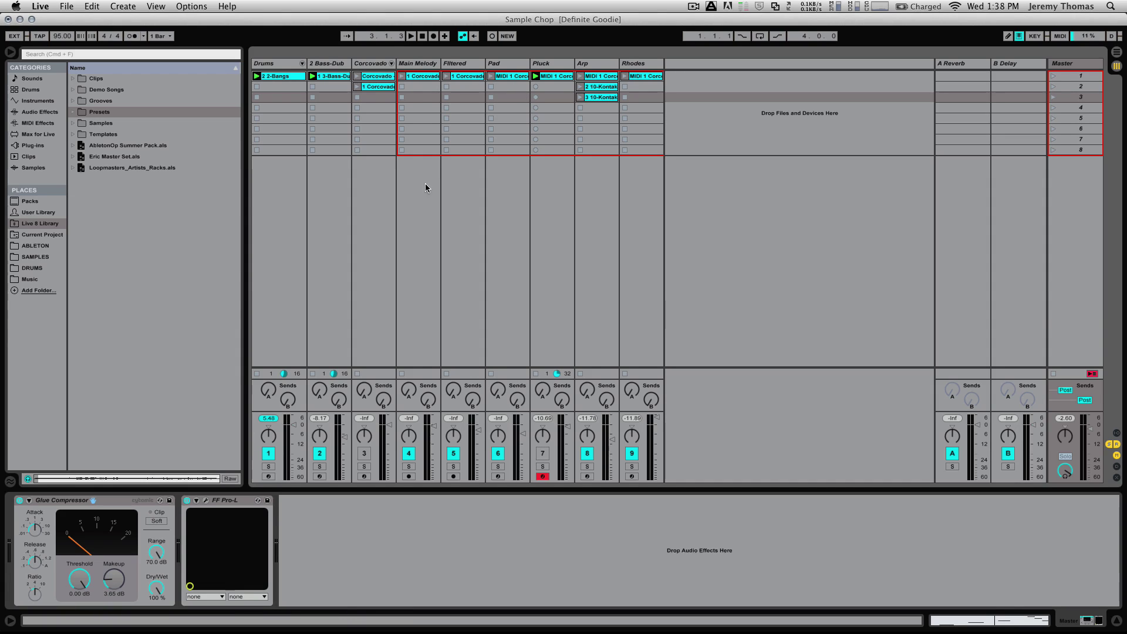
pyautogui.click(404, 77)
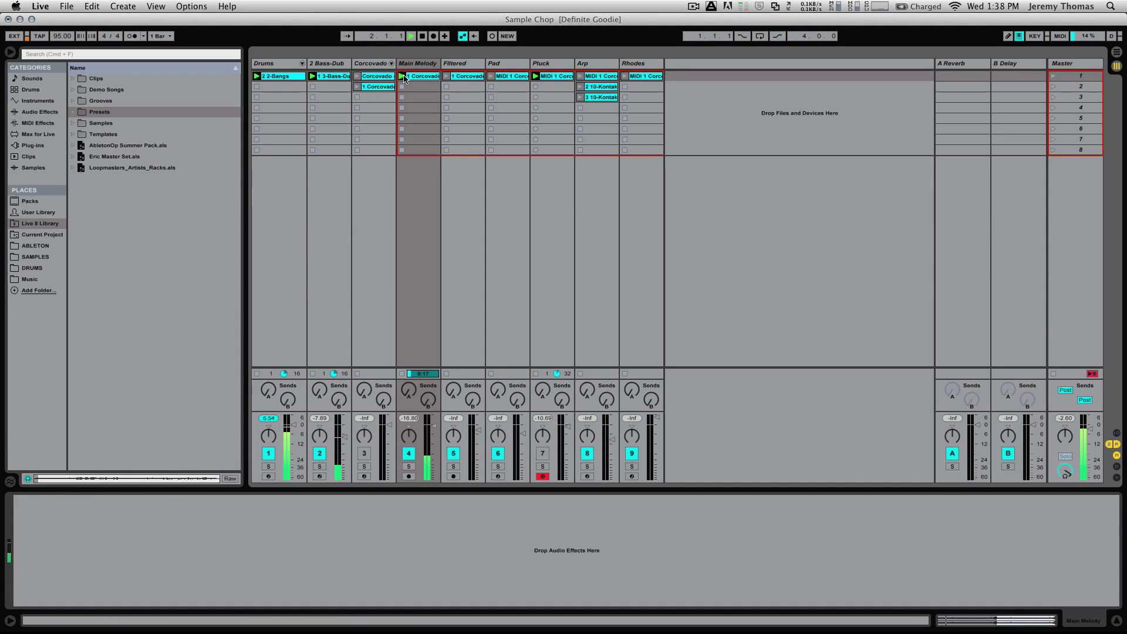
pyautogui.click(318, 453)
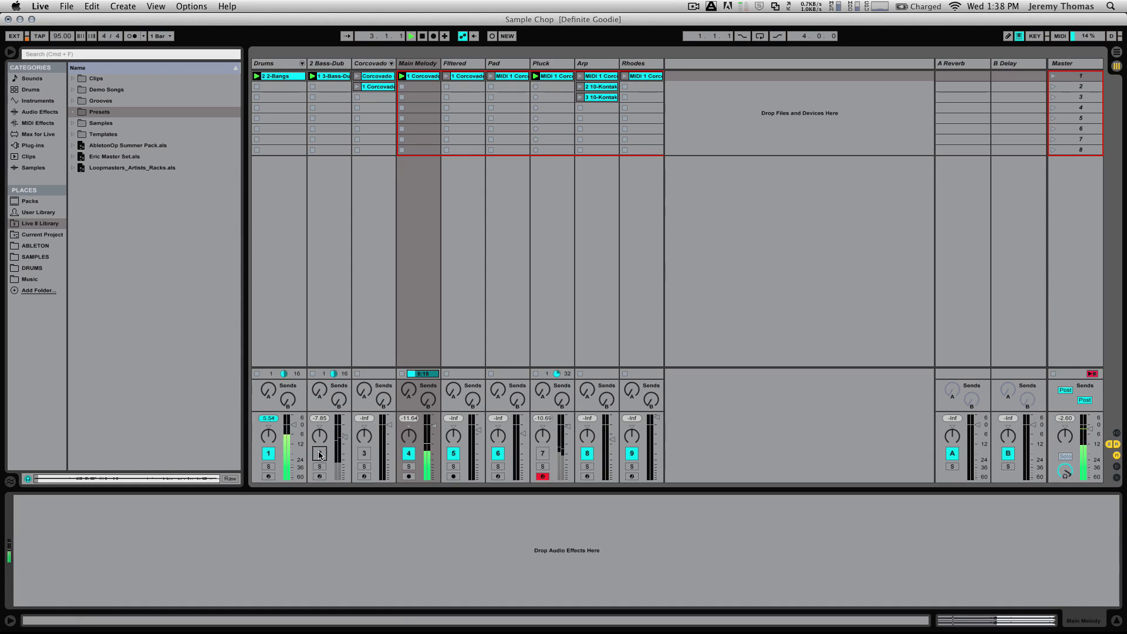
pyautogui.click(272, 453)
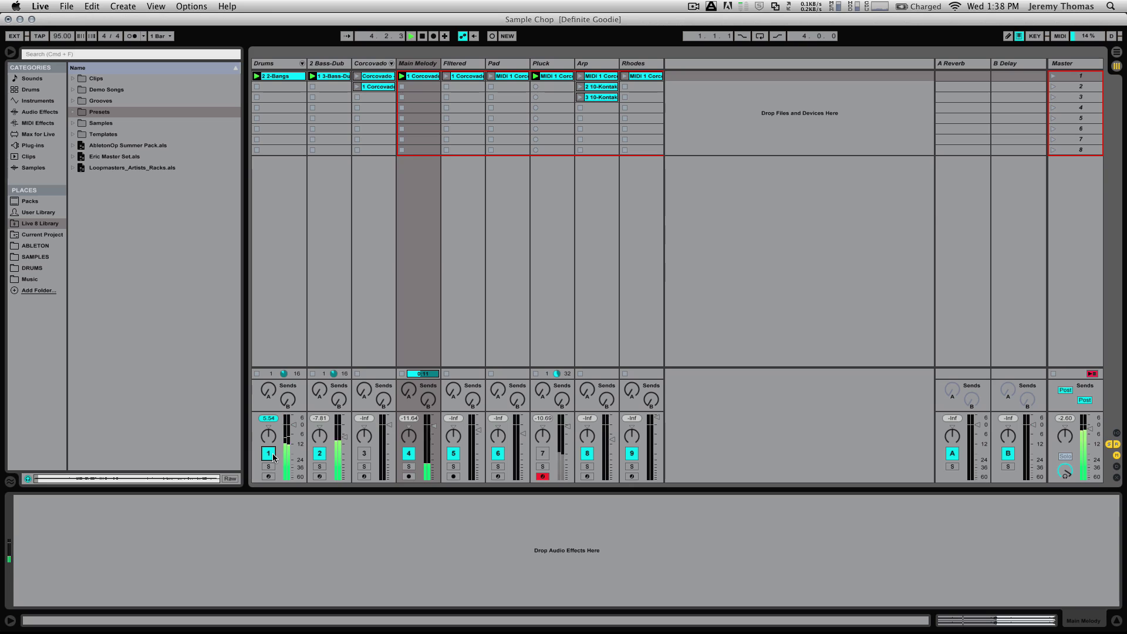
pyautogui.click(271, 455)
pyautogui.click(410, 465)
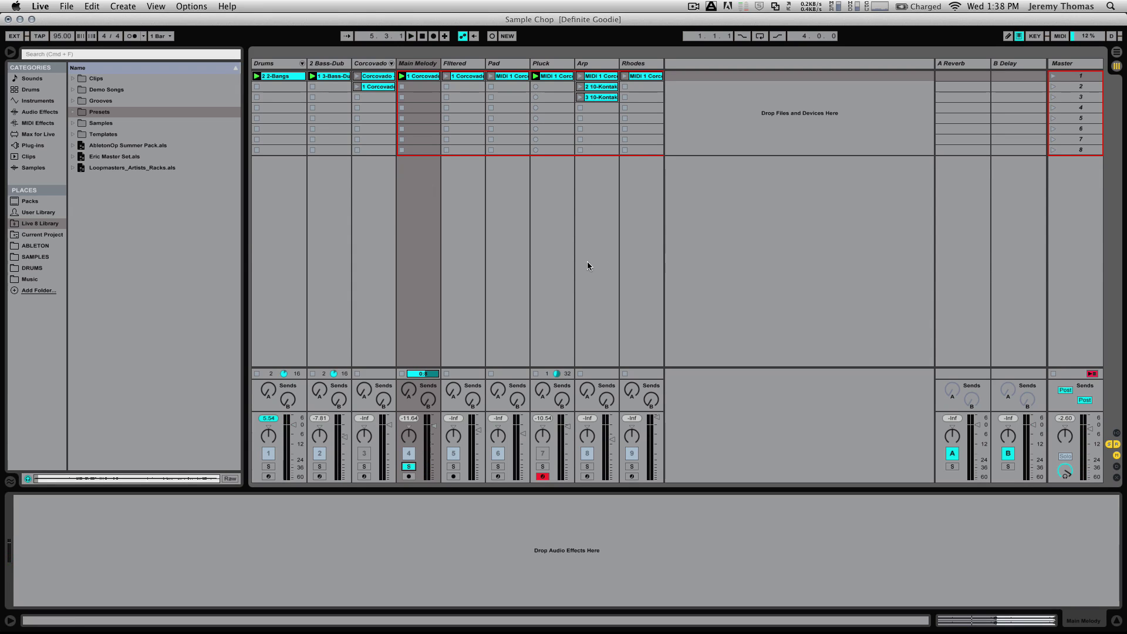
pyautogui.click(692, 7)
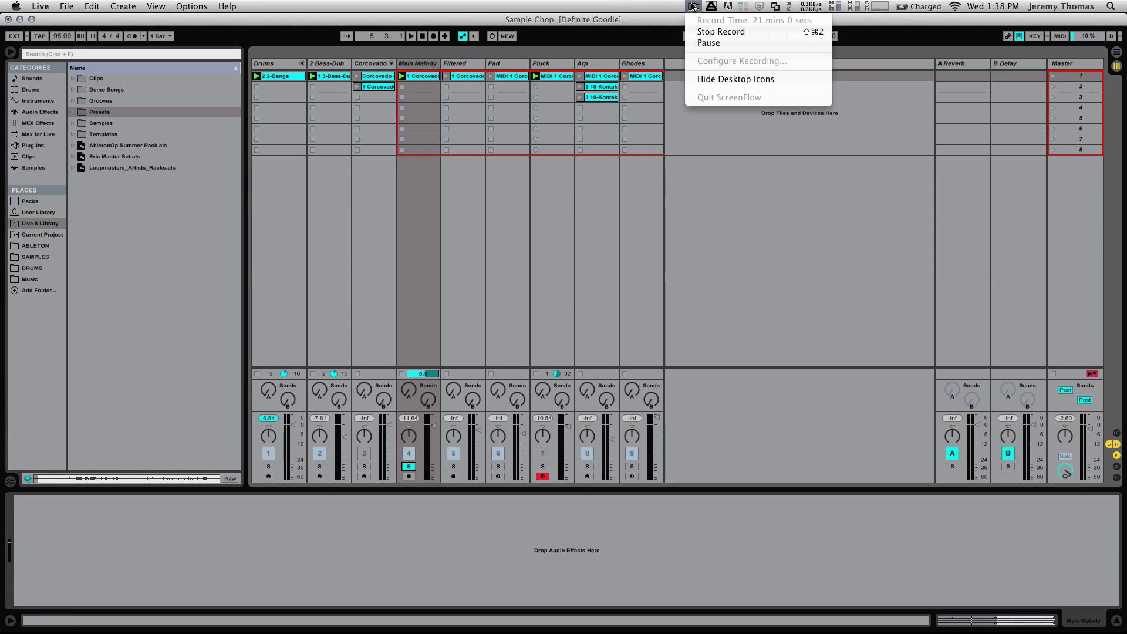